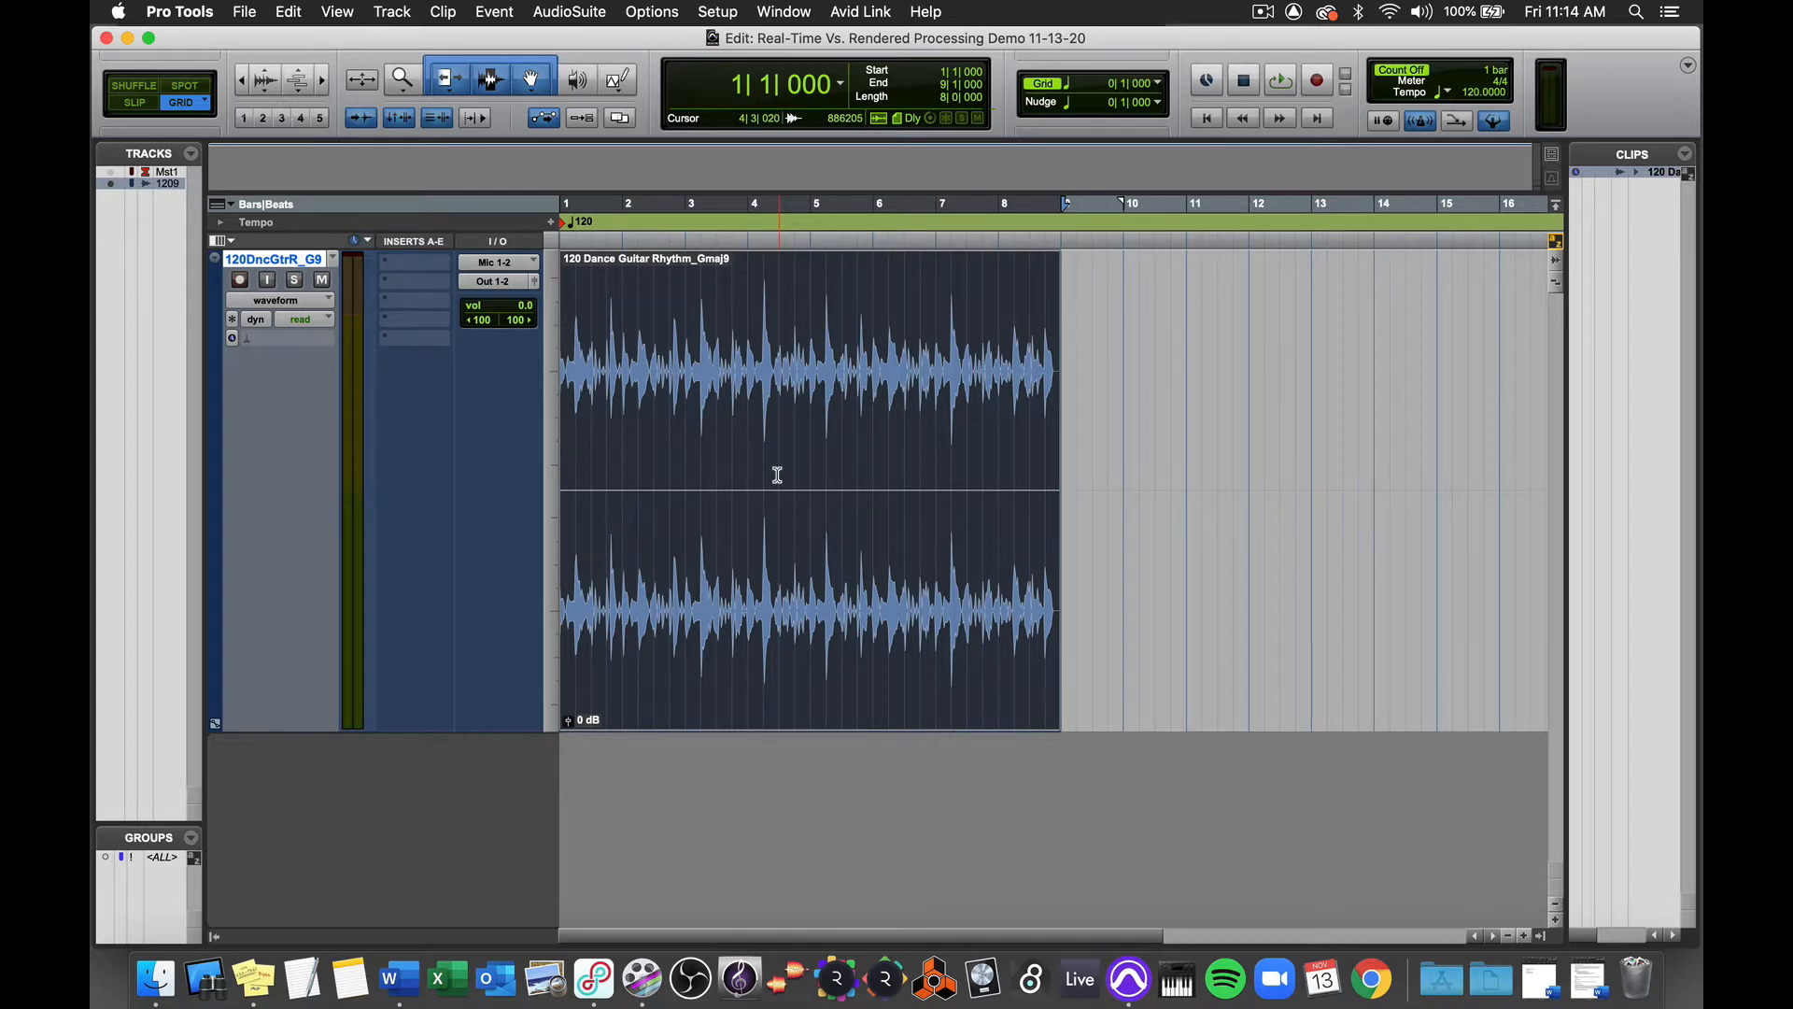
# Step: Audition the unprocessed guitar clip and insert a multichannel EQ3 7-Band in the track's first insert slot
pyautogui.press('space')
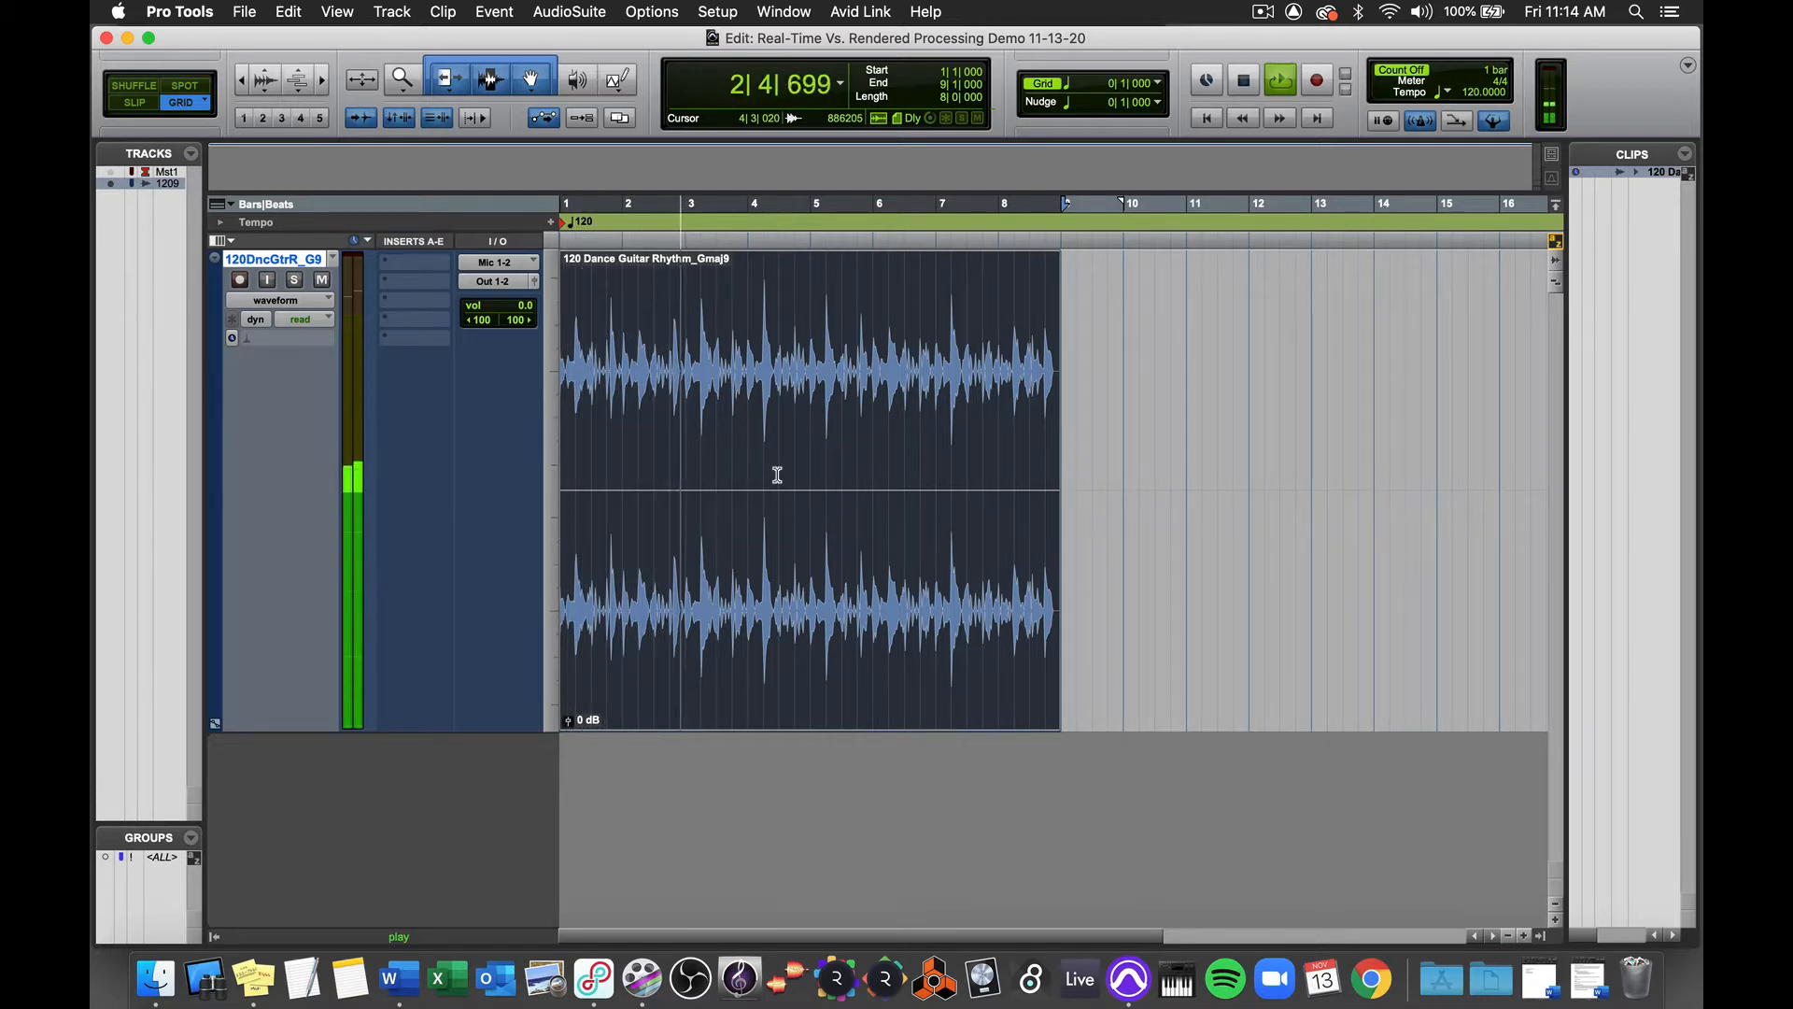
pyautogui.press('space')
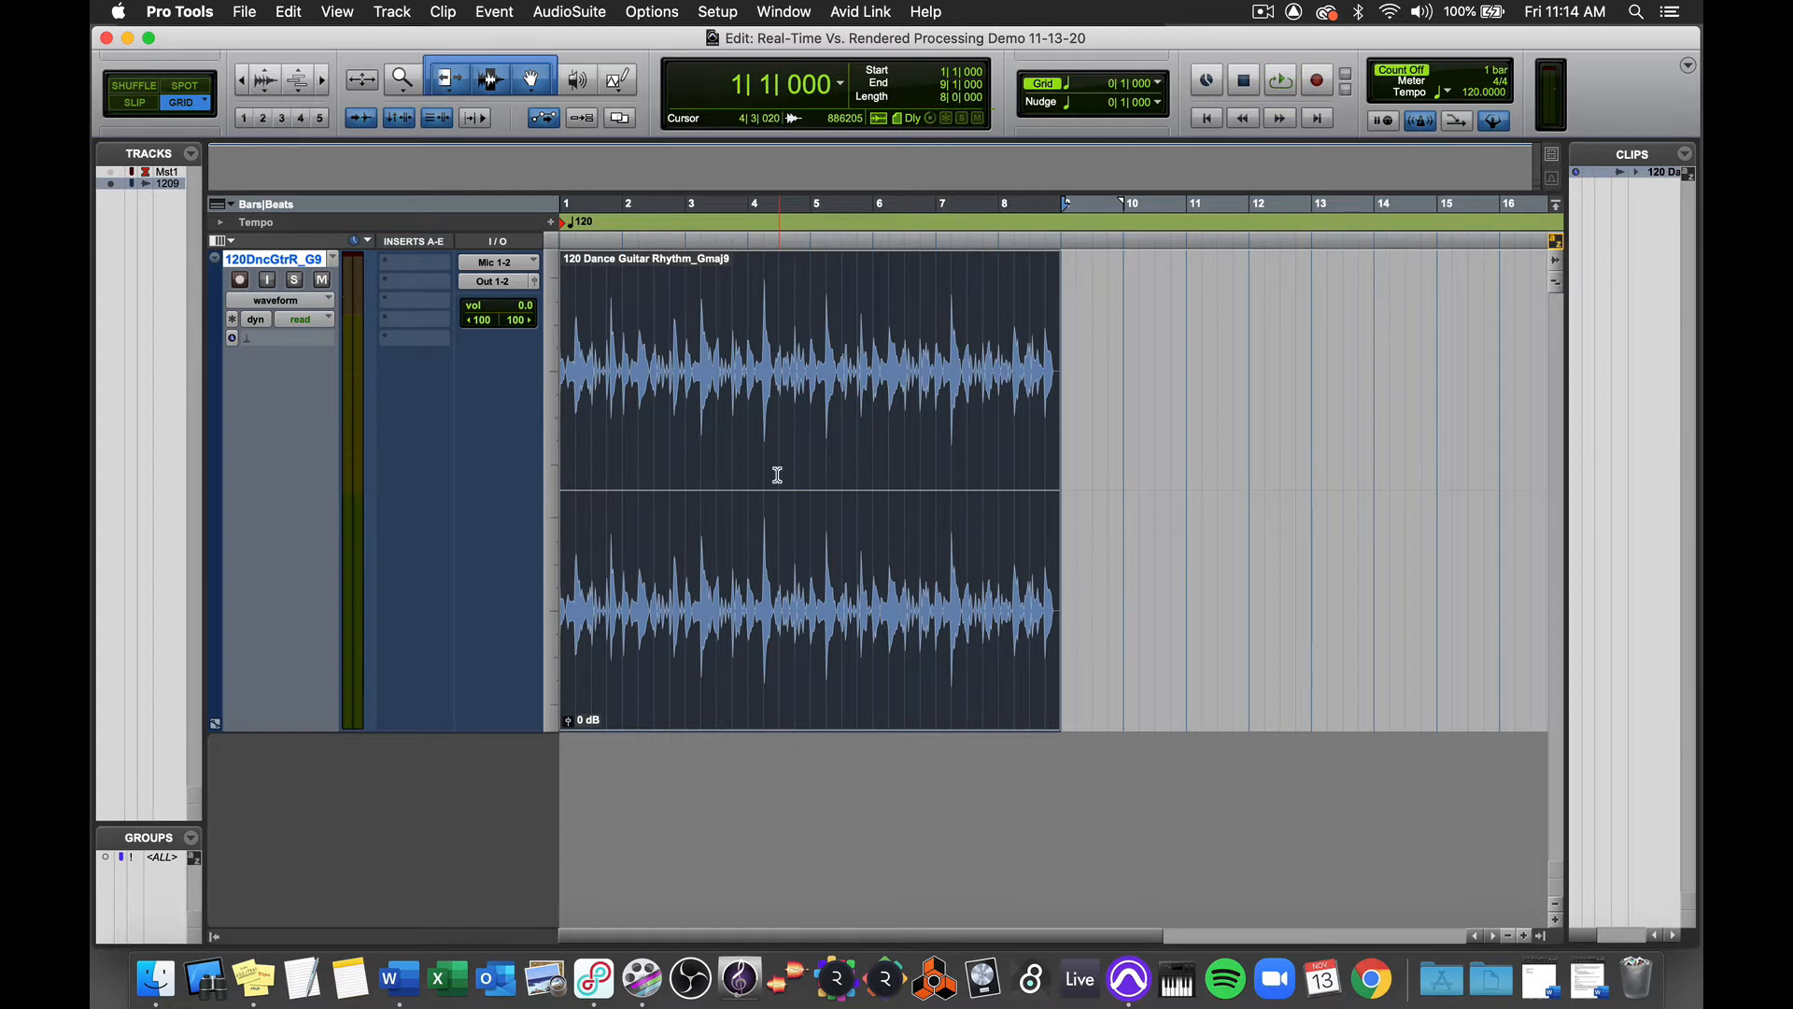
pyautogui.click(414, 268)
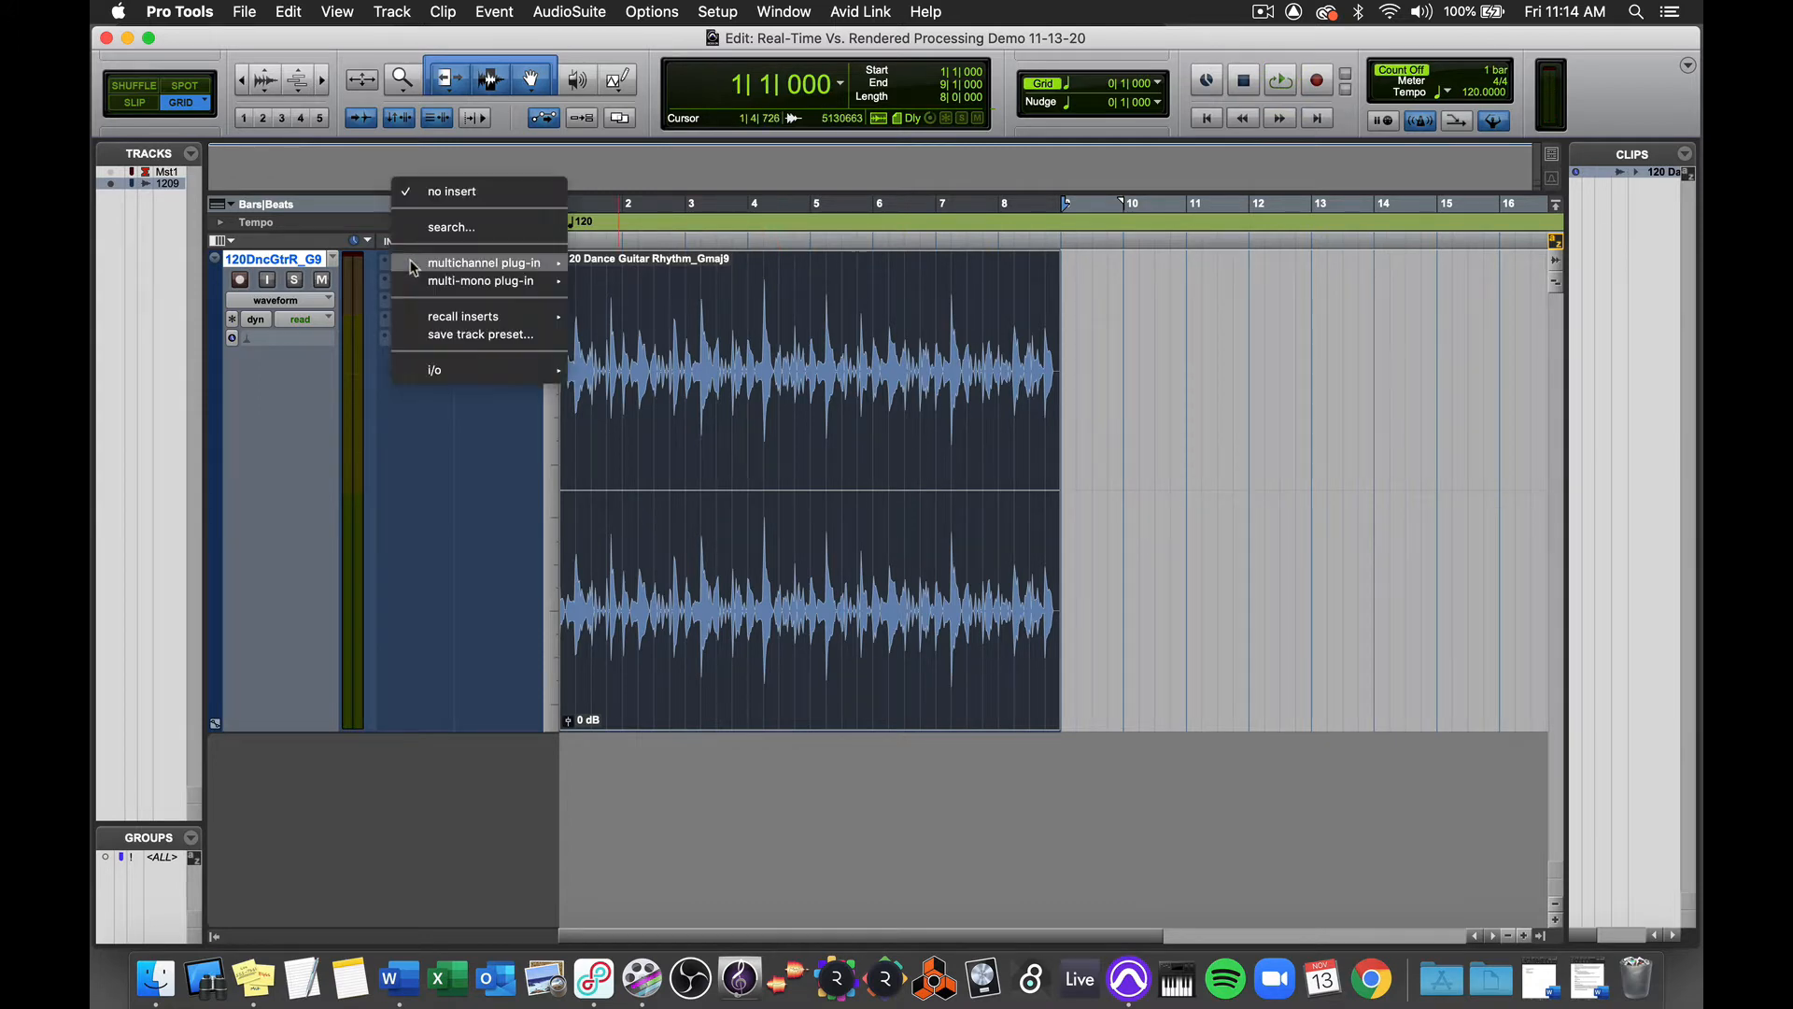
pyautogui.moveTo(523, 264)
pyautogui.moveTo(738, 270)
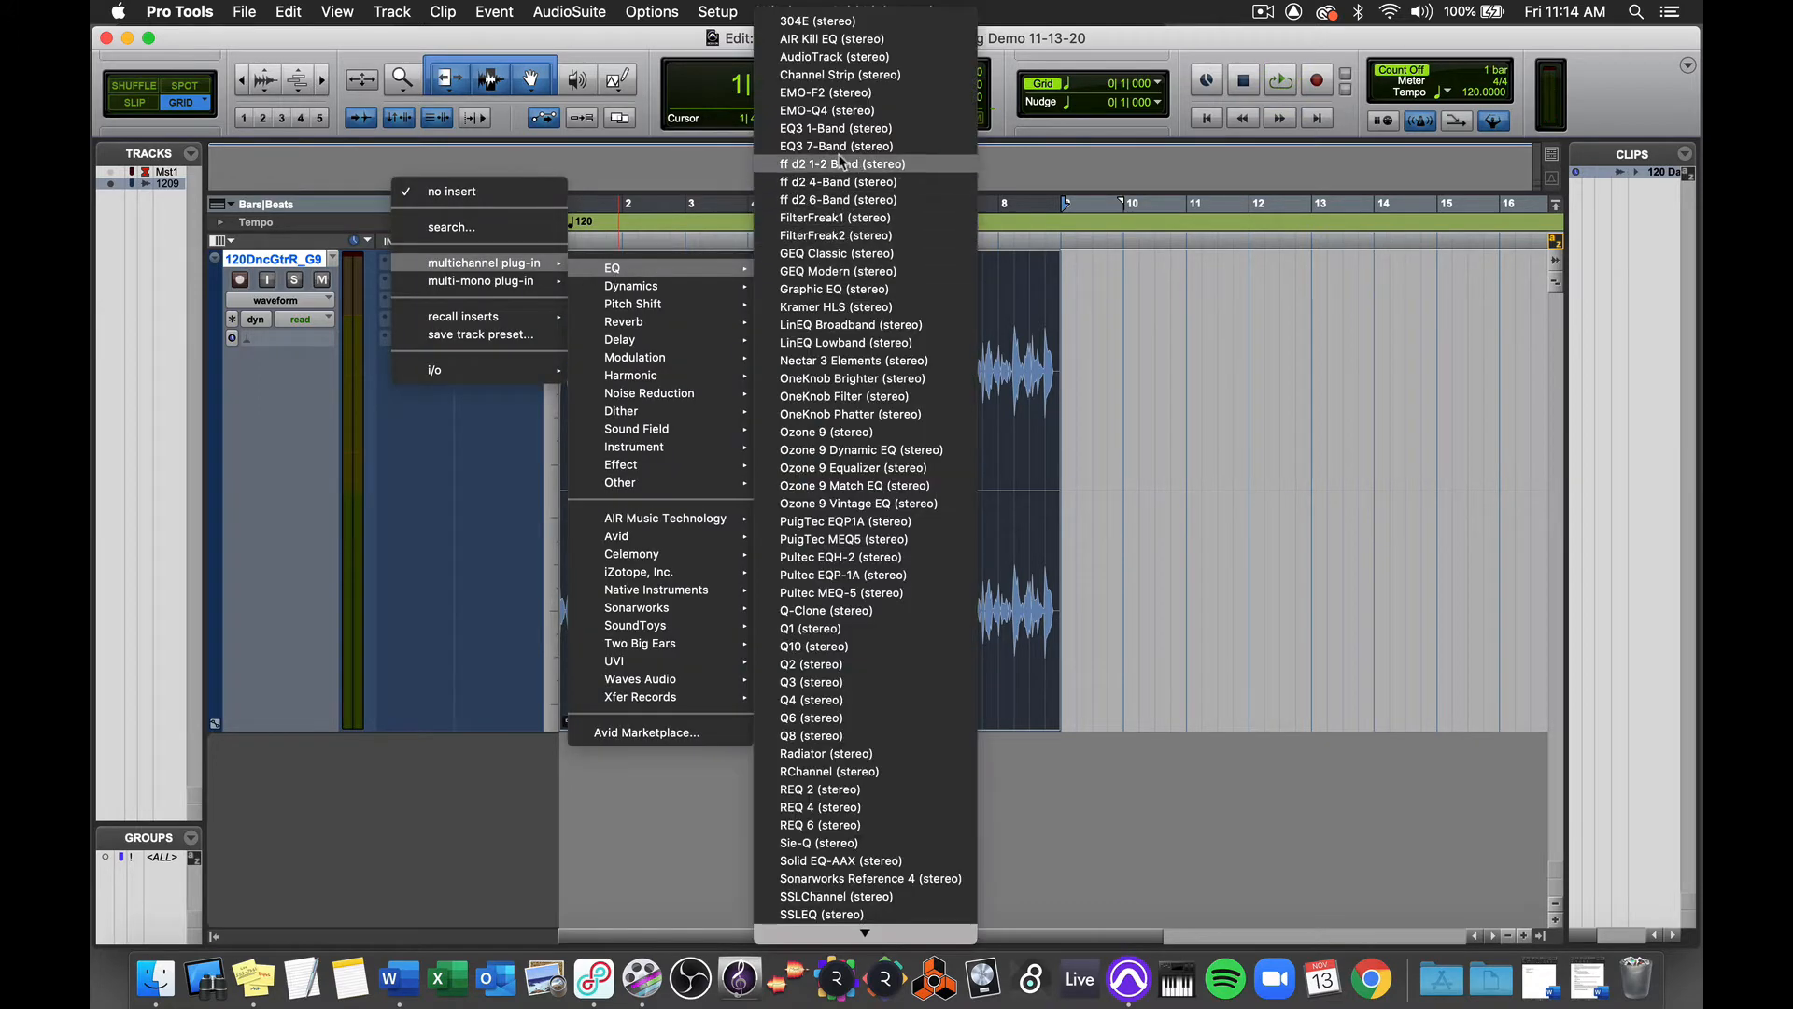
pyautogui.click(836, 145)
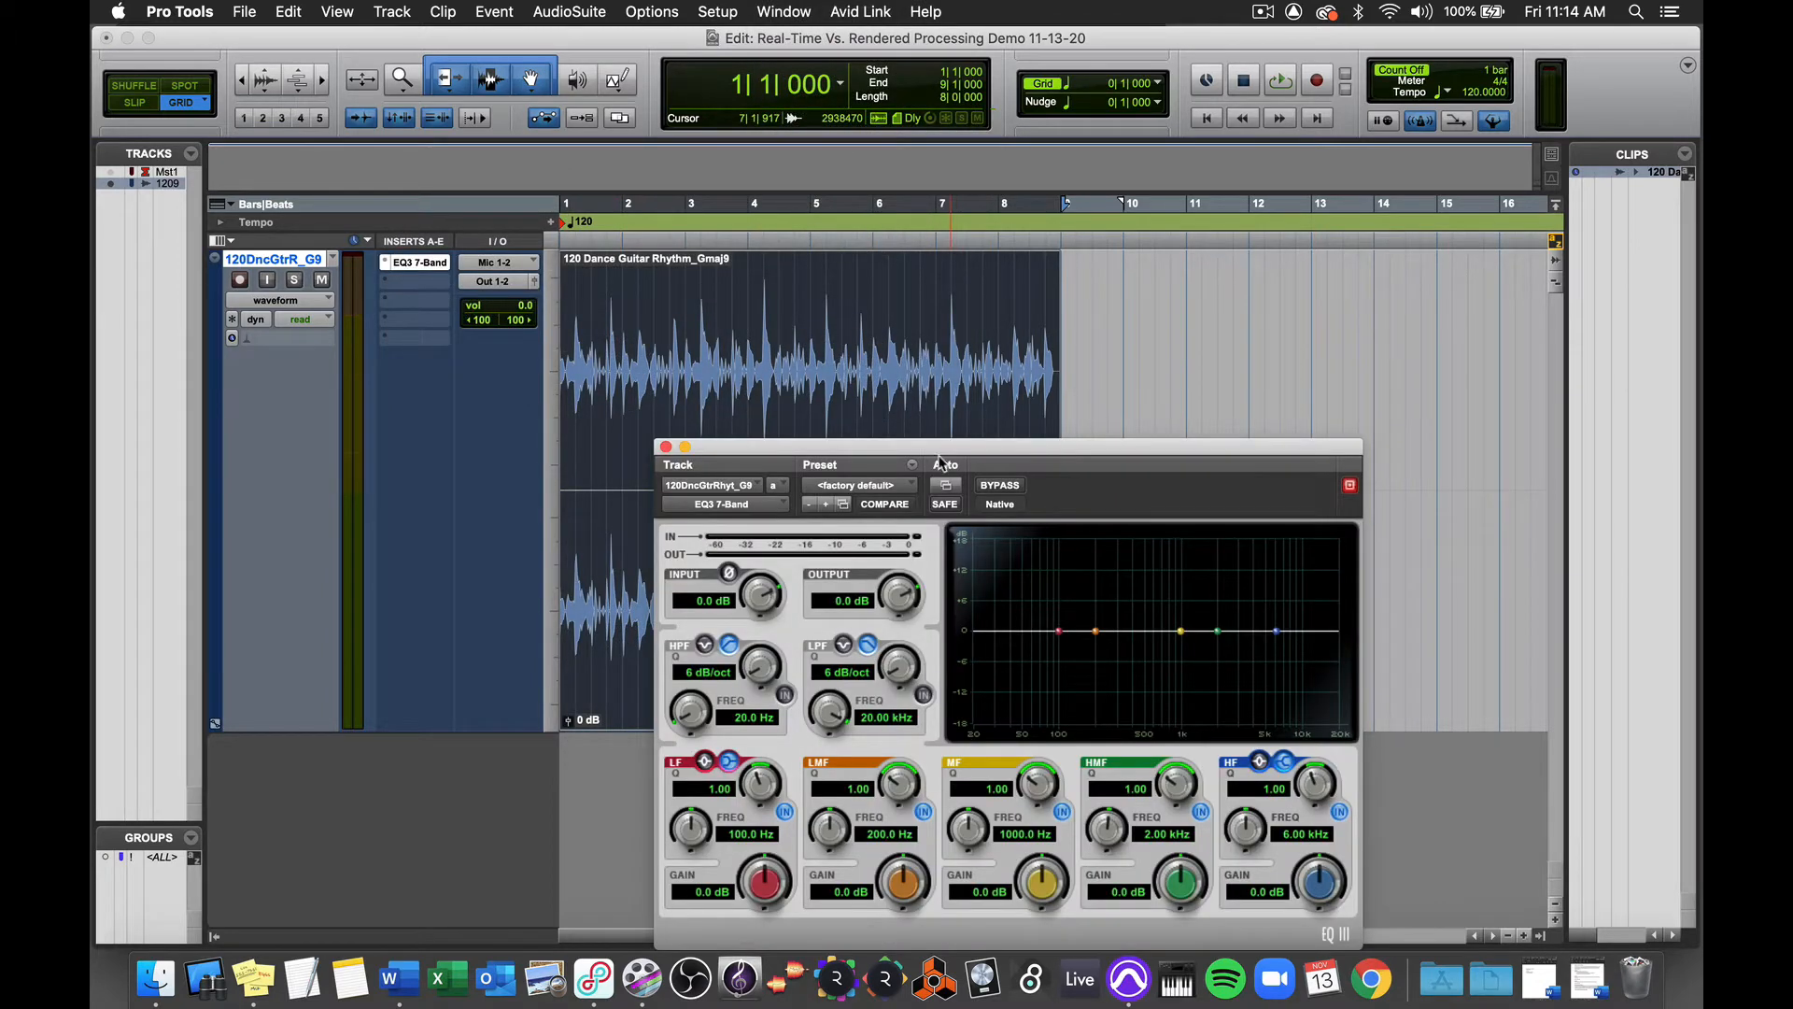
pyautogui.moveTo(942, 458); pyautogui.dragTo(877, 235)
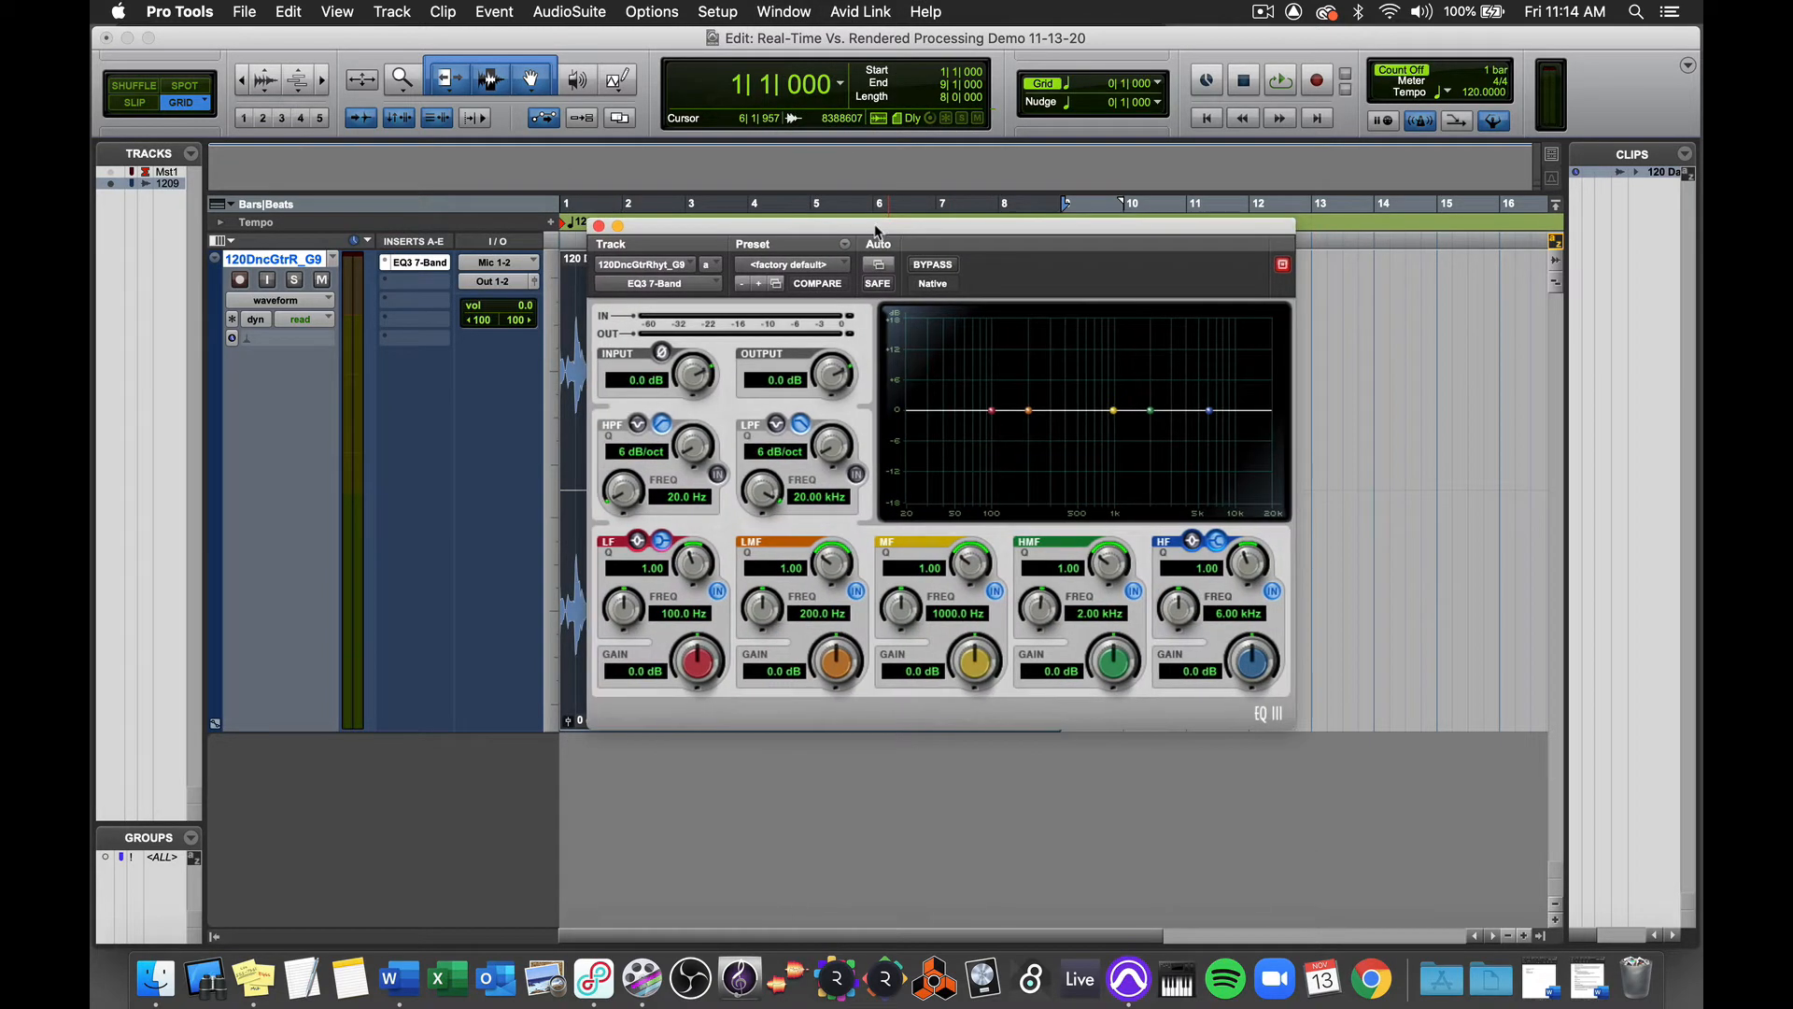
# Step: Enable the EQ's low-pass filter with an 18 dB/oct slope and a cutoff of about 757 Hz
pyautogui.click(857, 476)
pyautogui.moveTo(833, 456); pyautogui.dragTo(809, 344)
pyautogui.moveTo(763, 490); pyautogui.dragTo(757, 579)
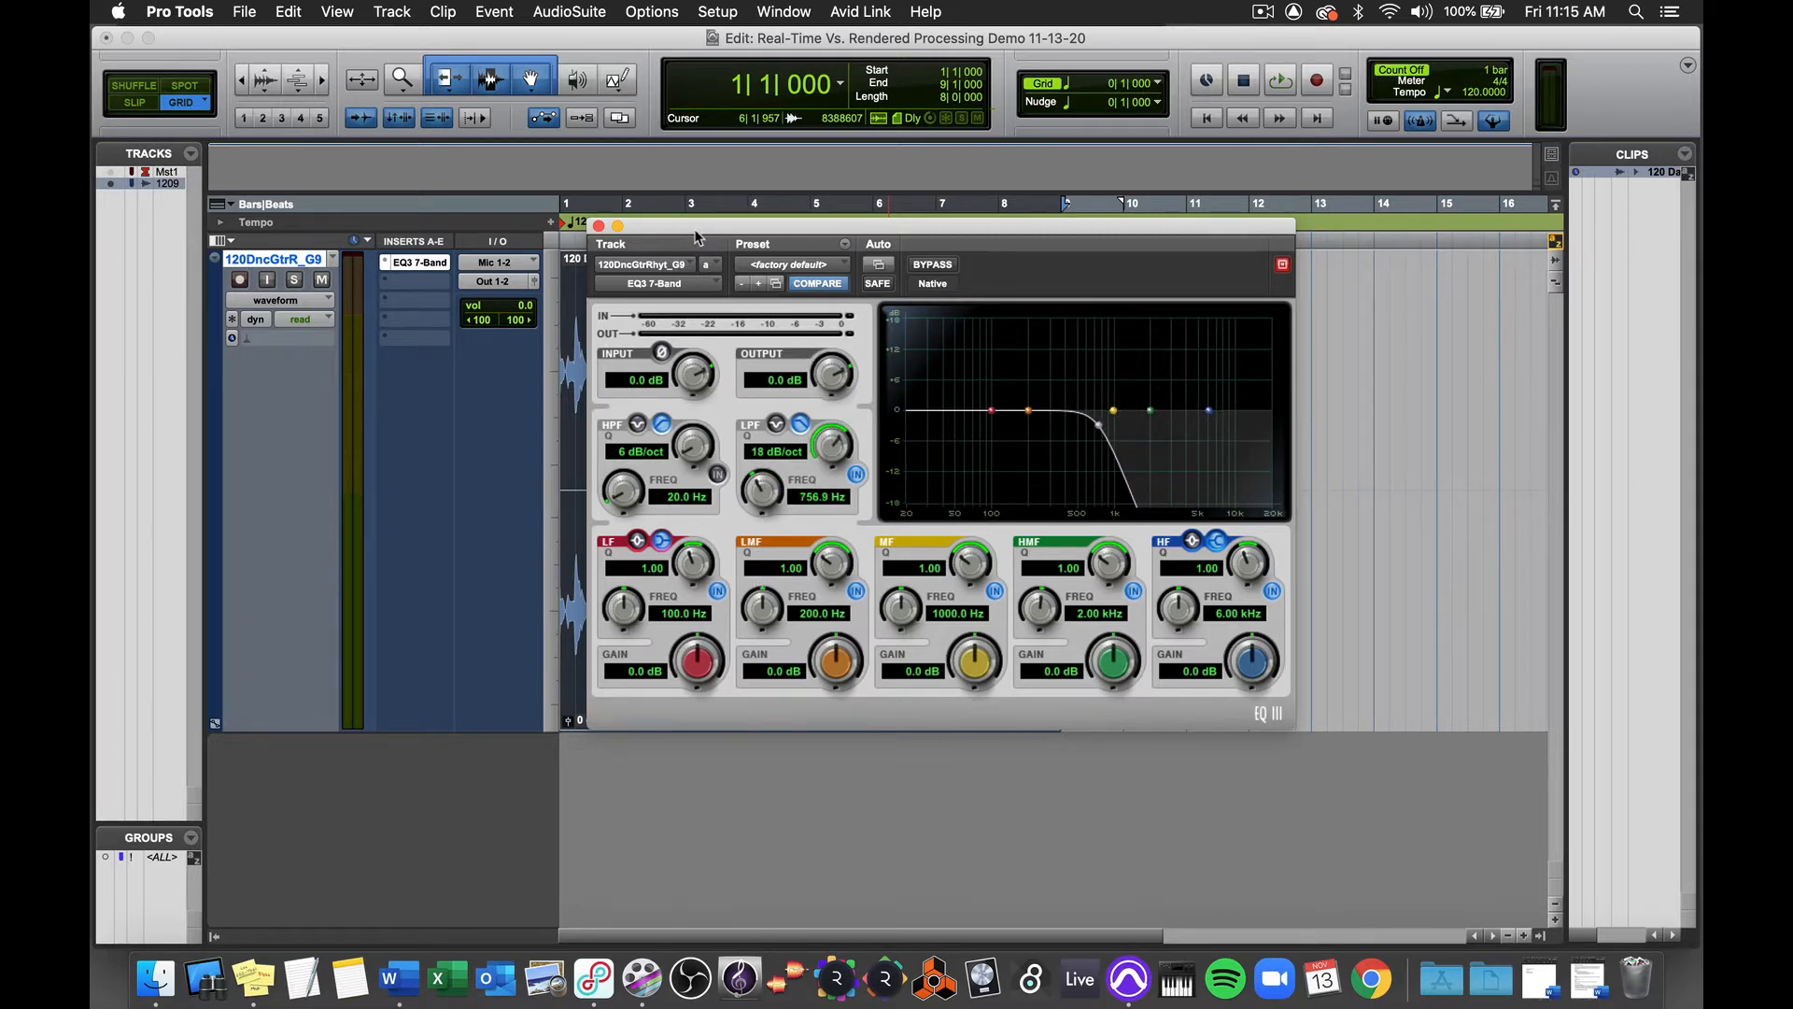
pyautogui.moveTo(699, 235); pyautogui.dragTo(974, 422)
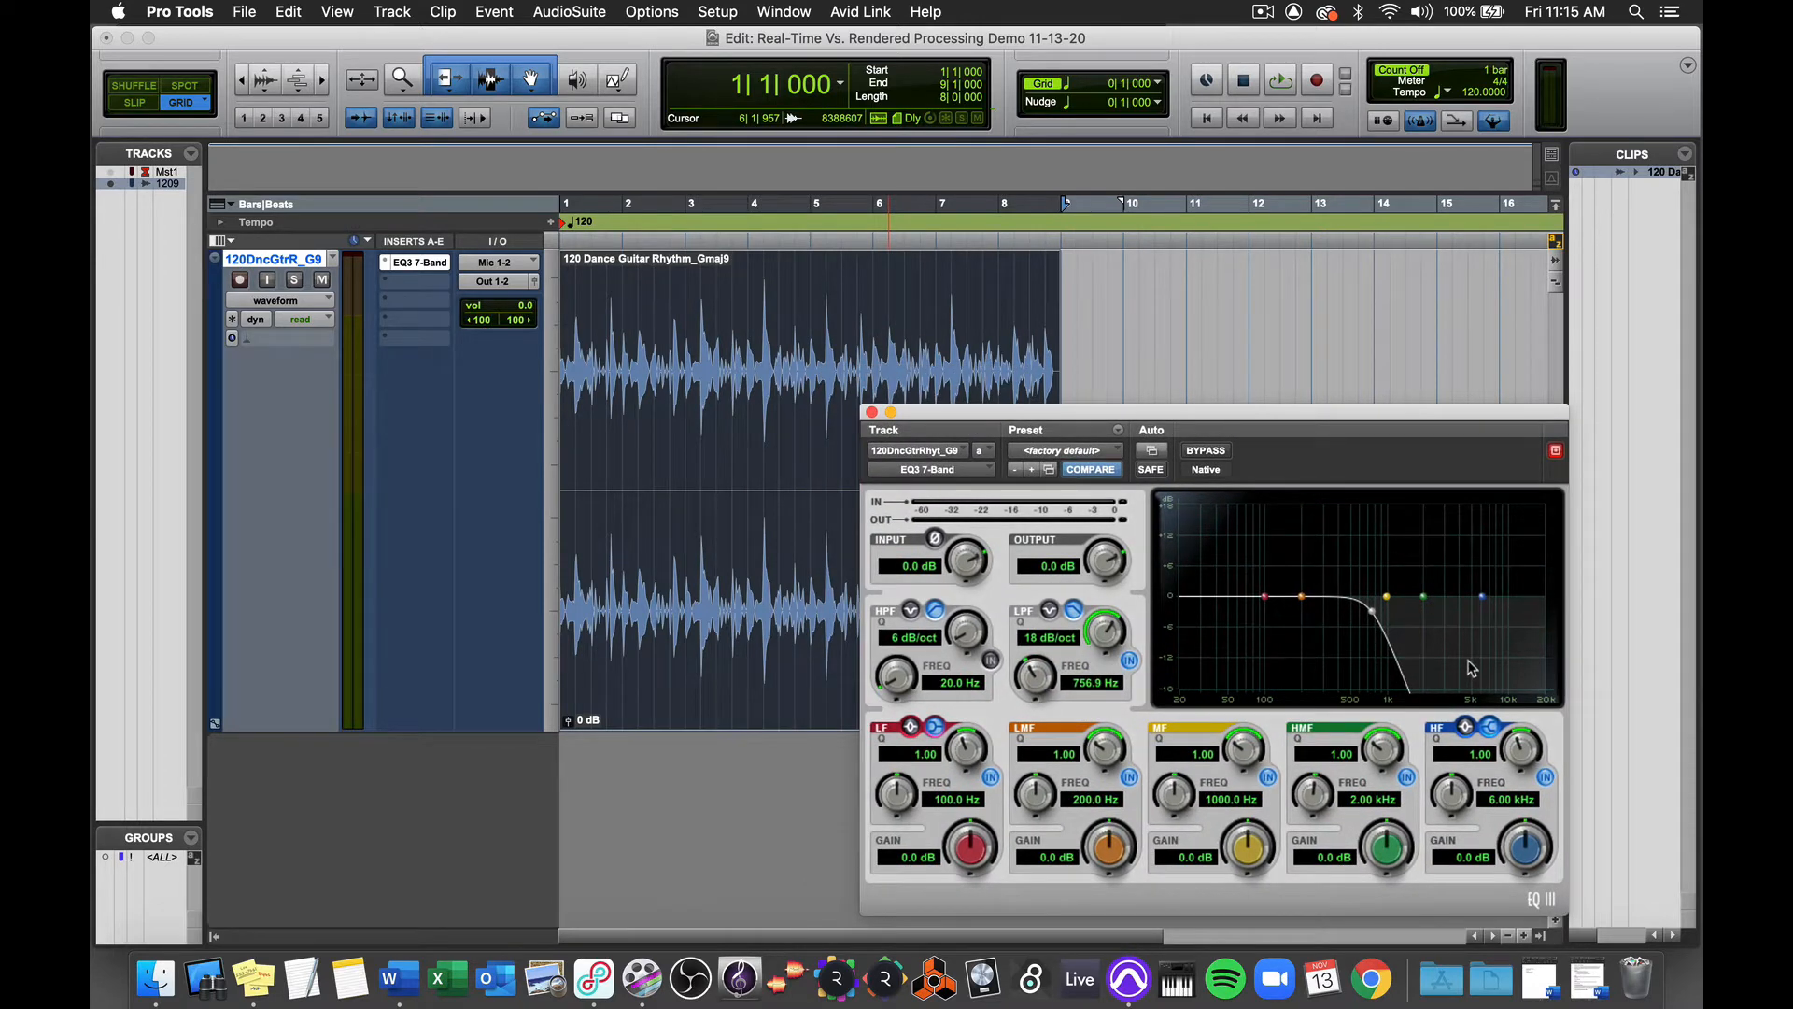
# Step: Audition the guitar through the low-pass filter, bypass the EQ insert and close its window
pyautogui.press('space')
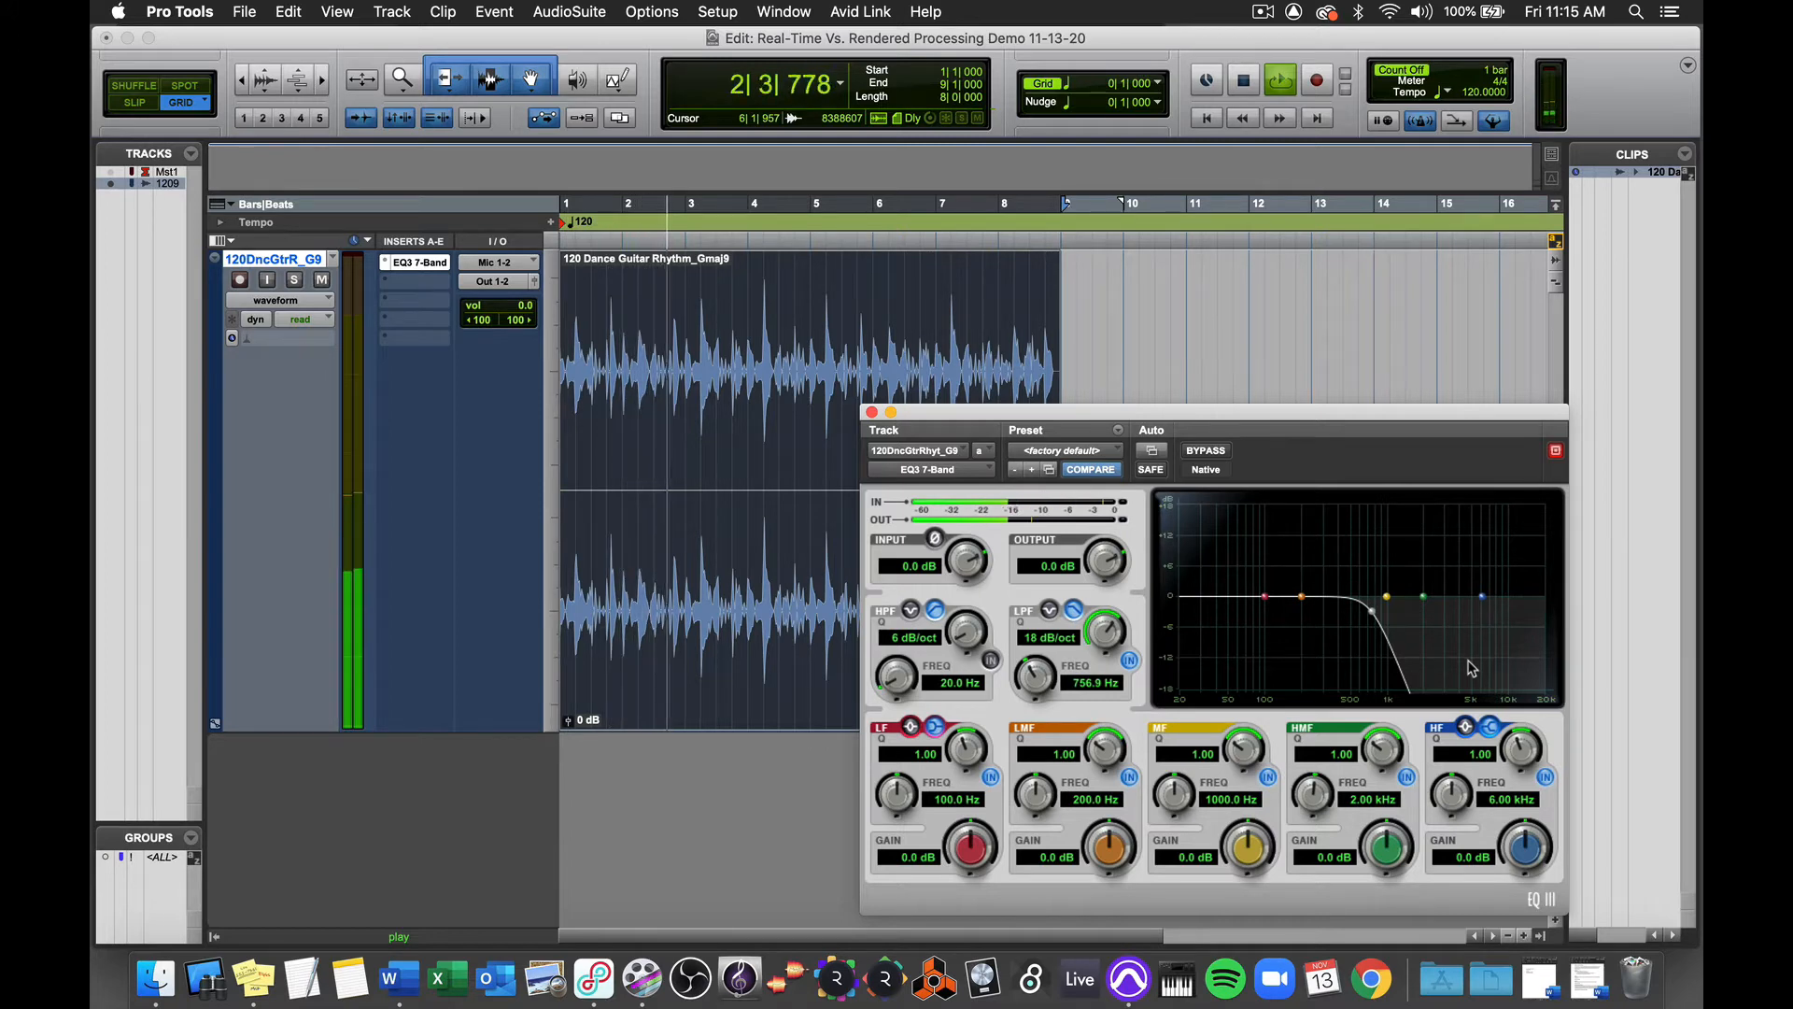
pyautogui.press('space')
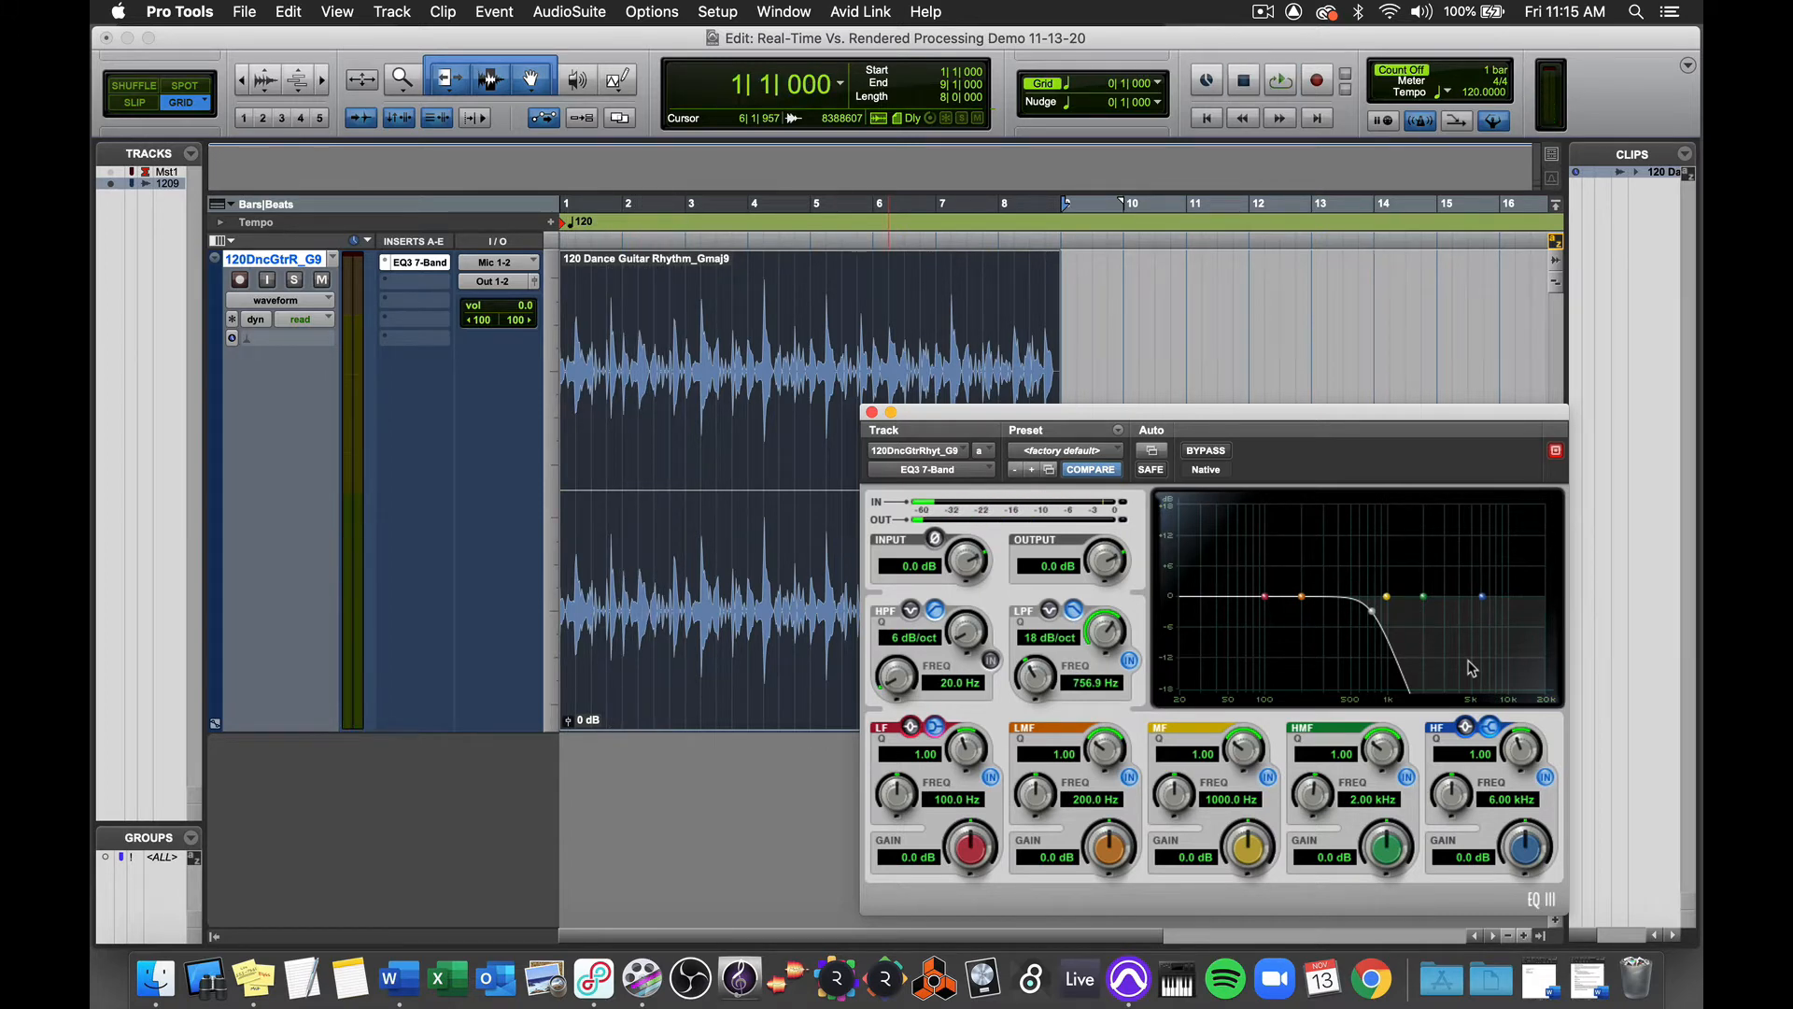
pyautogui.click(1212, 451)
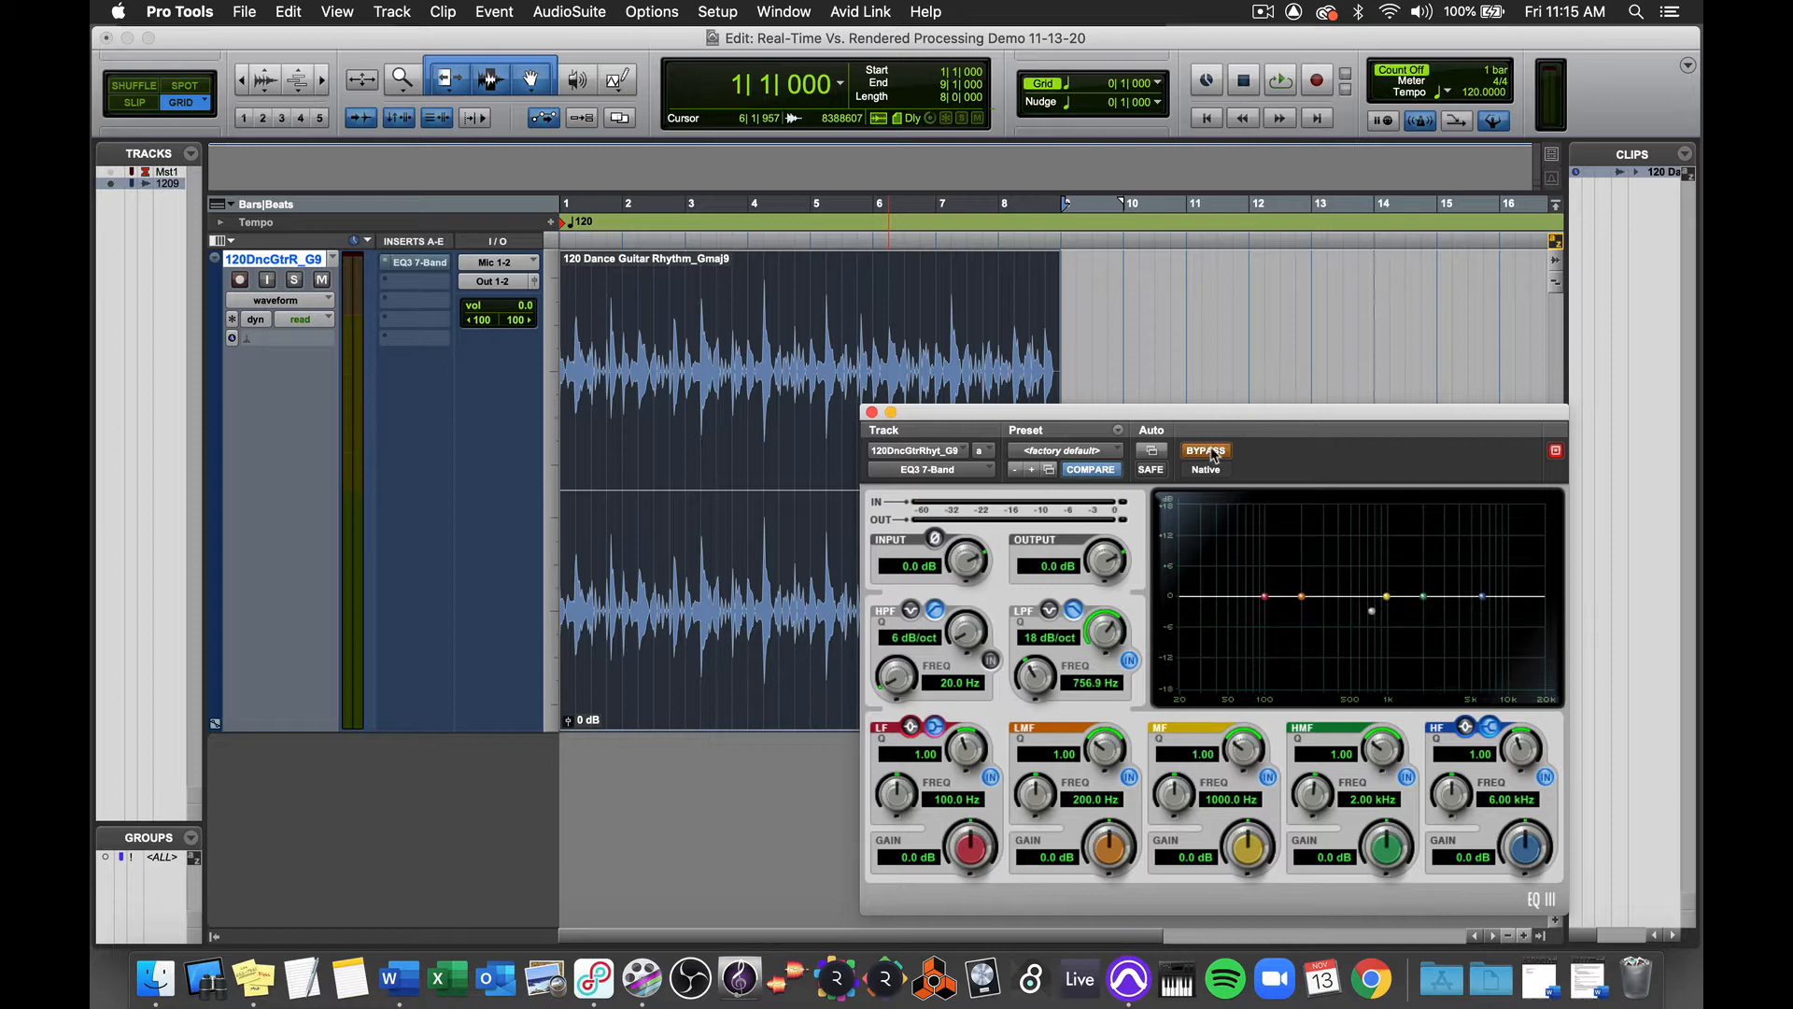
pyautogui.click(872, 412)
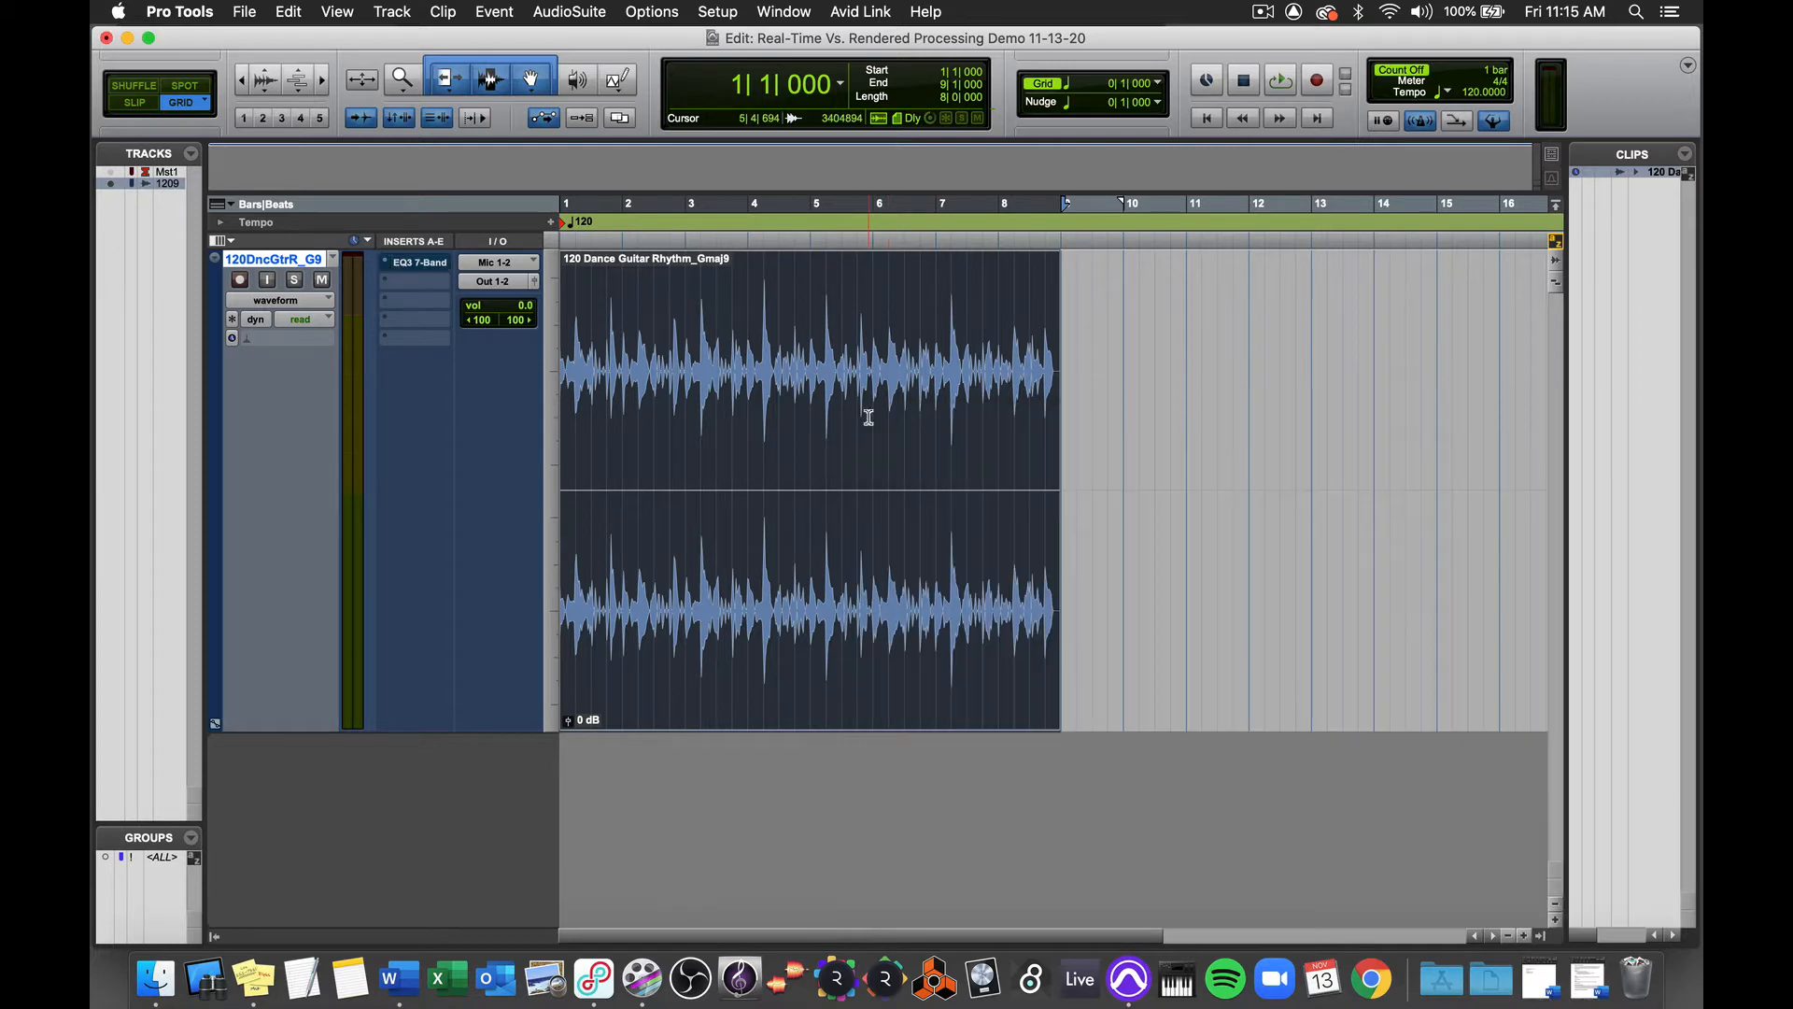
# Step: Insert a multichannel D-Verb reverb in the guitar track's second insert slot and set its mix to 40 %
pyautogui.click(404, 289)
pyautogui.moveTo(477, 282)
pyautogui.moveTo(663, 341)
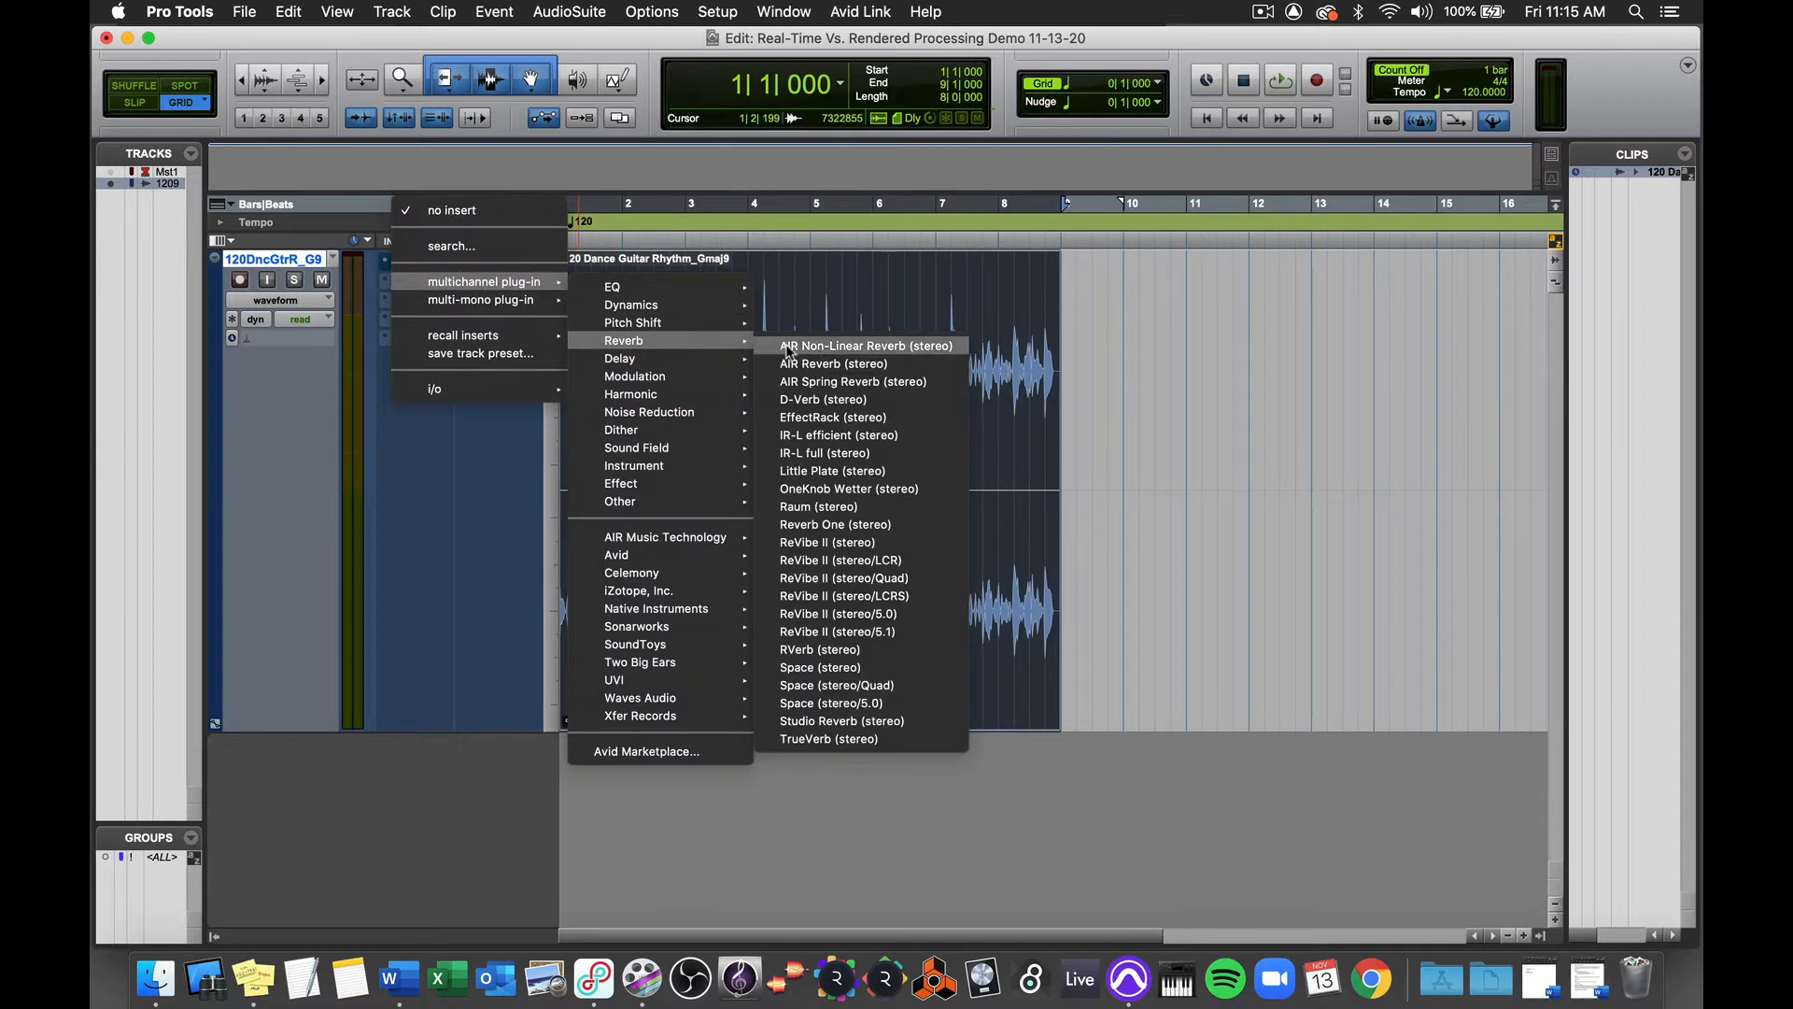
pyautogui.click(855, 400)
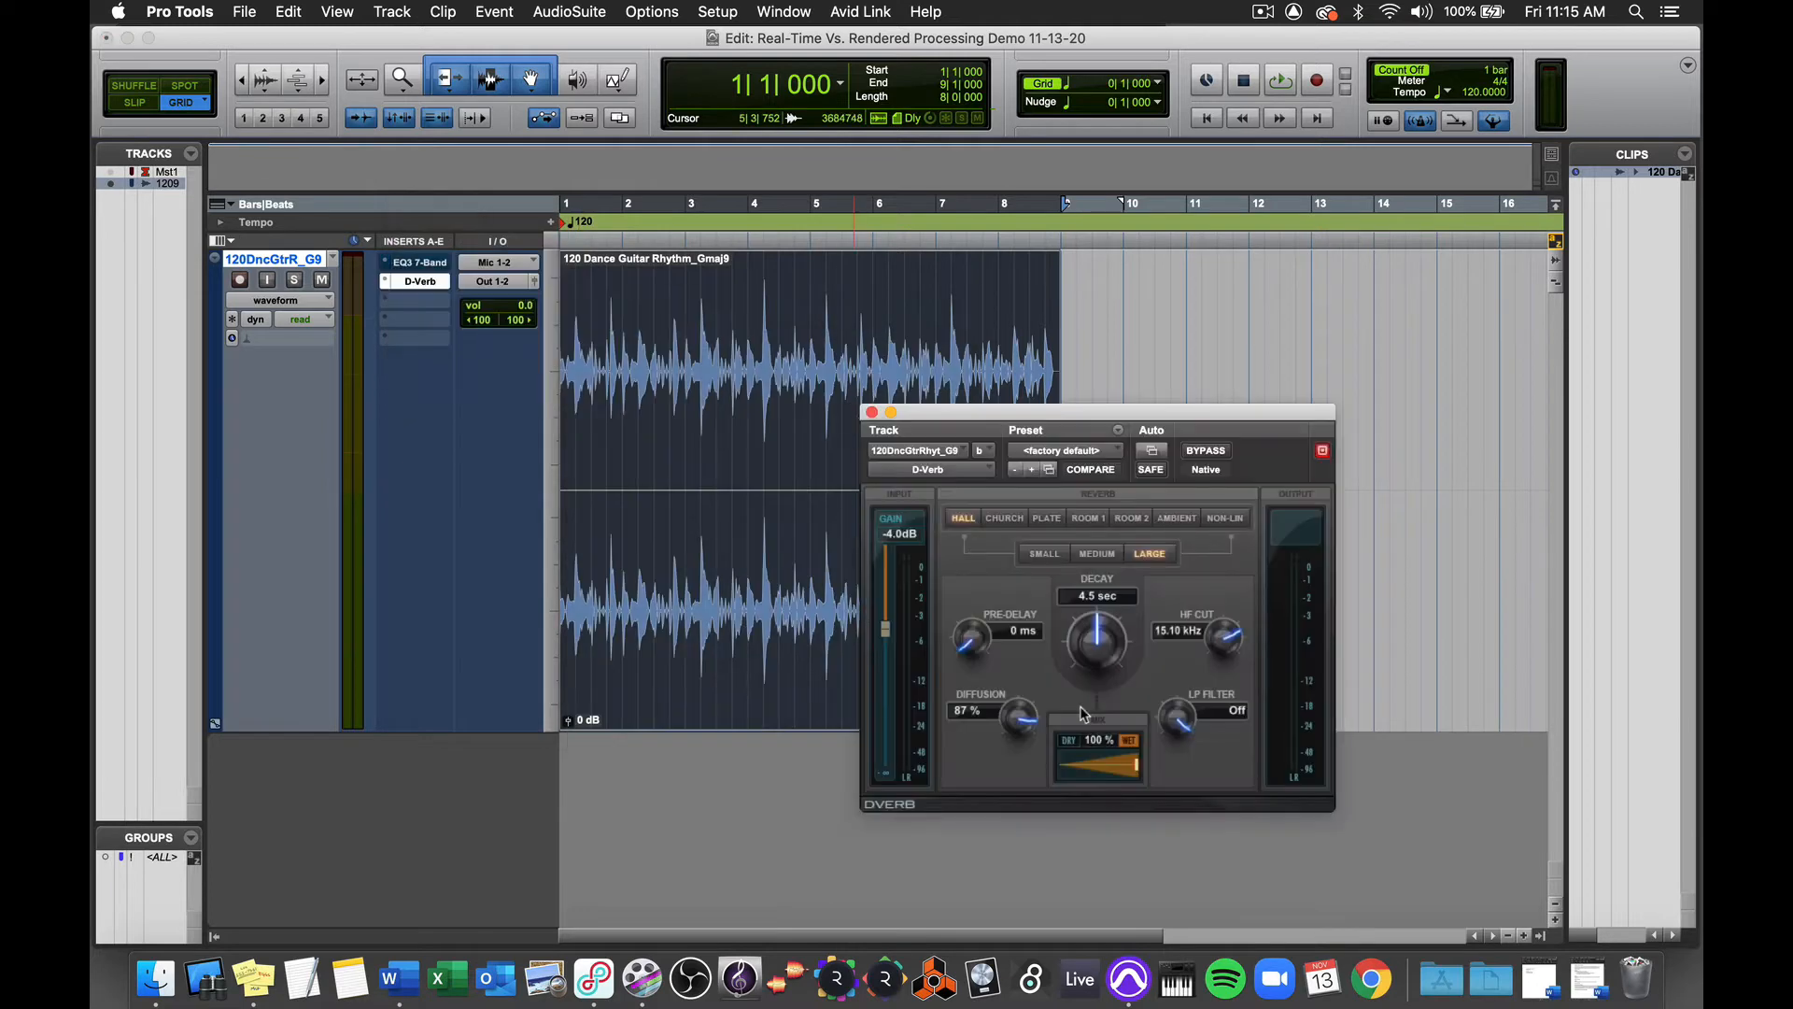
pyautogui.click(1096, 740)
pyautogui.write('40')
pyautogui.press('Return')
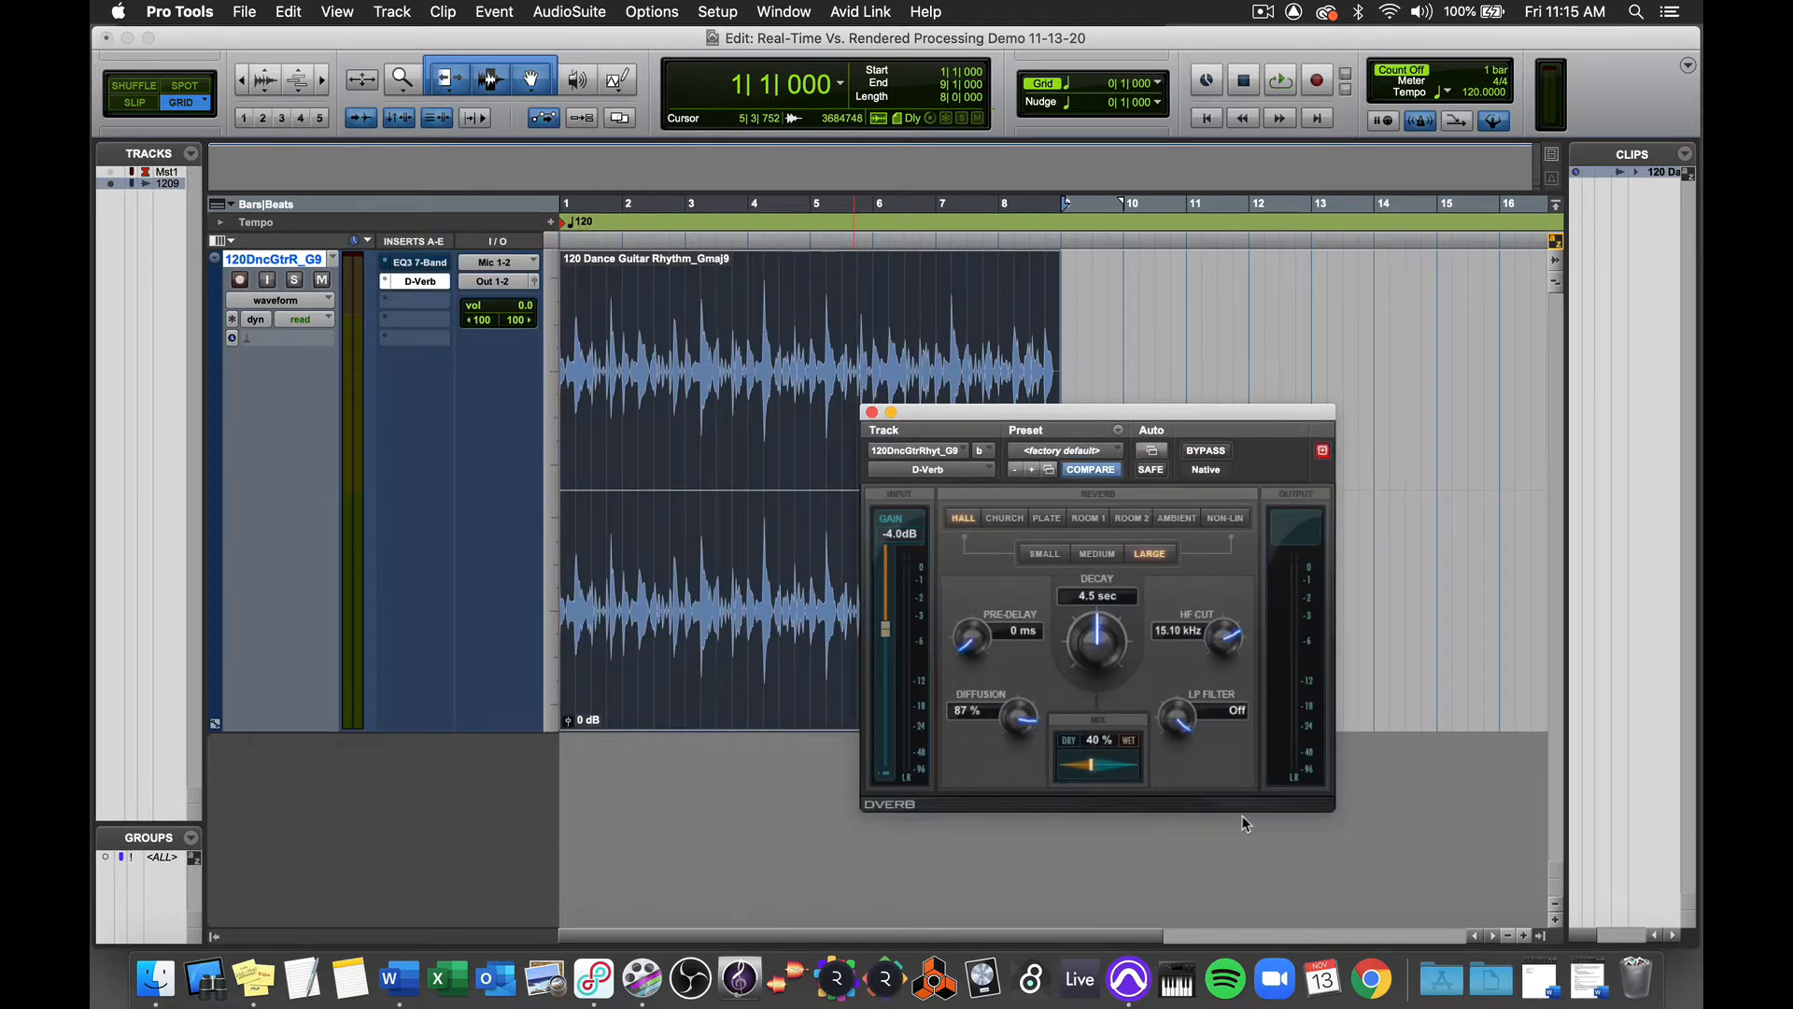
# Step: Compare the guitar with D-Verb active and with it bypassed, playing the bypassed version from 1|4|000
pyautogui.press('space')
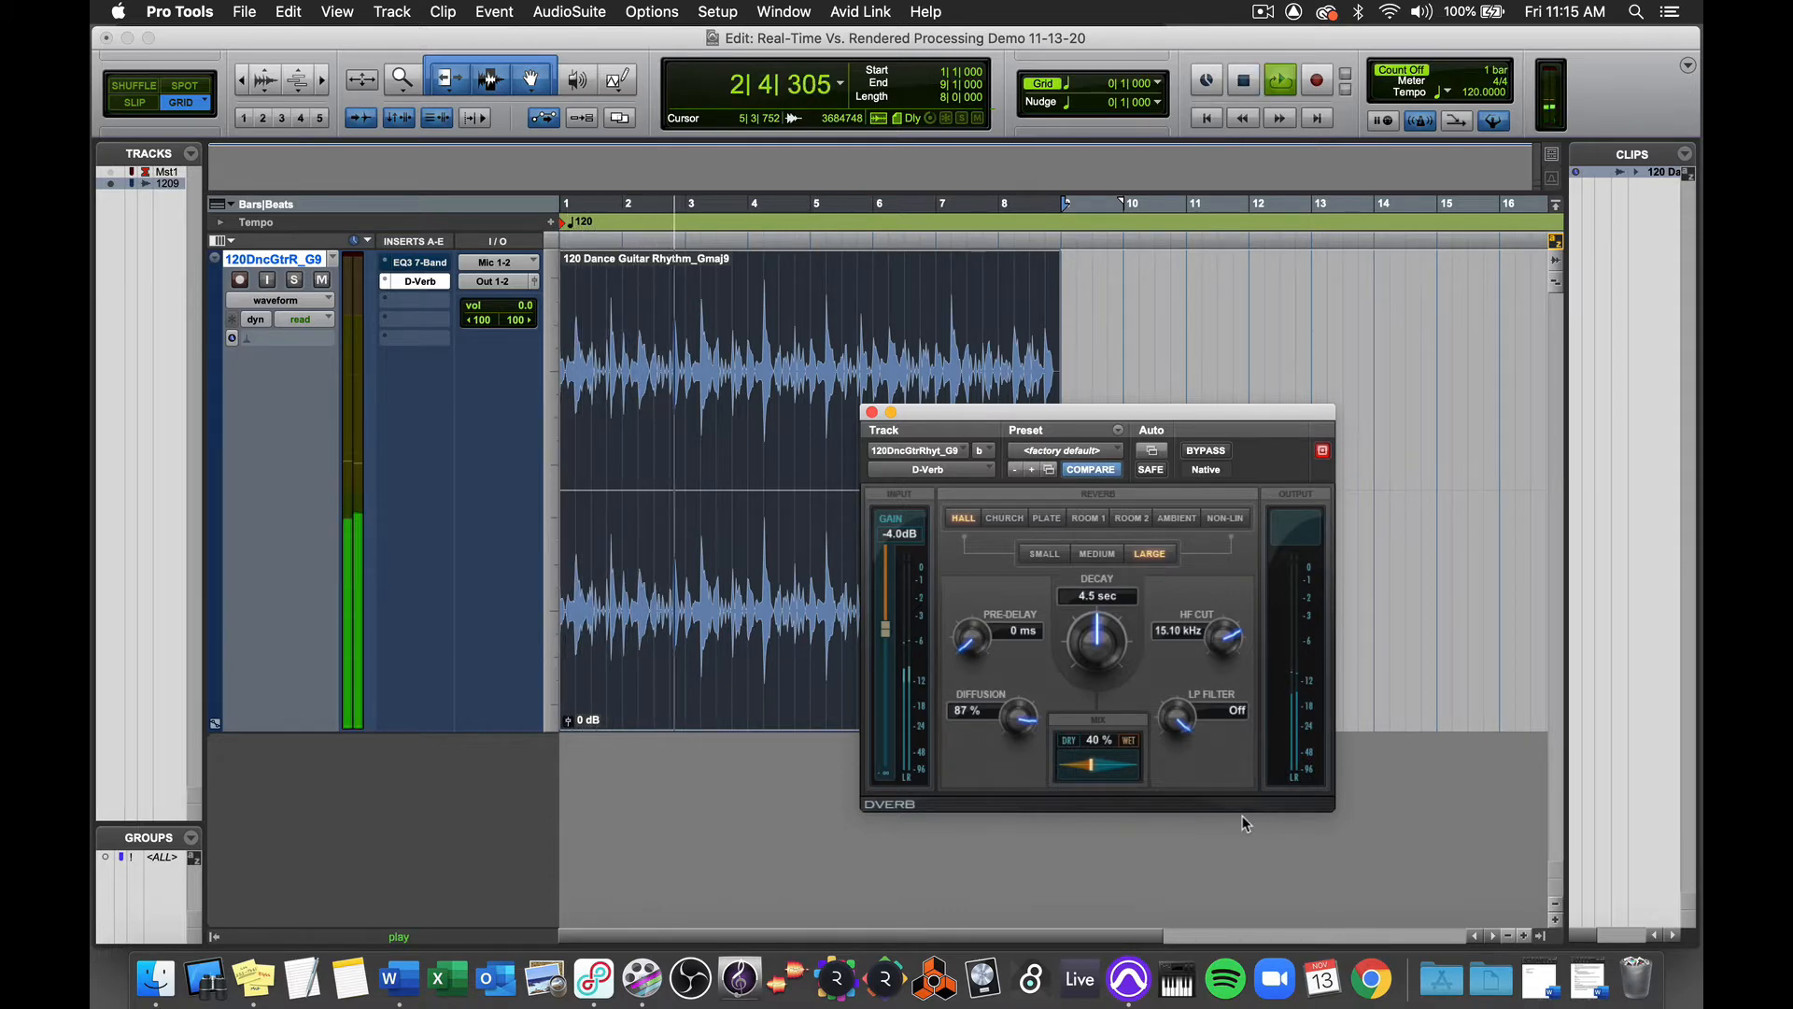
pyautogui.press('space')
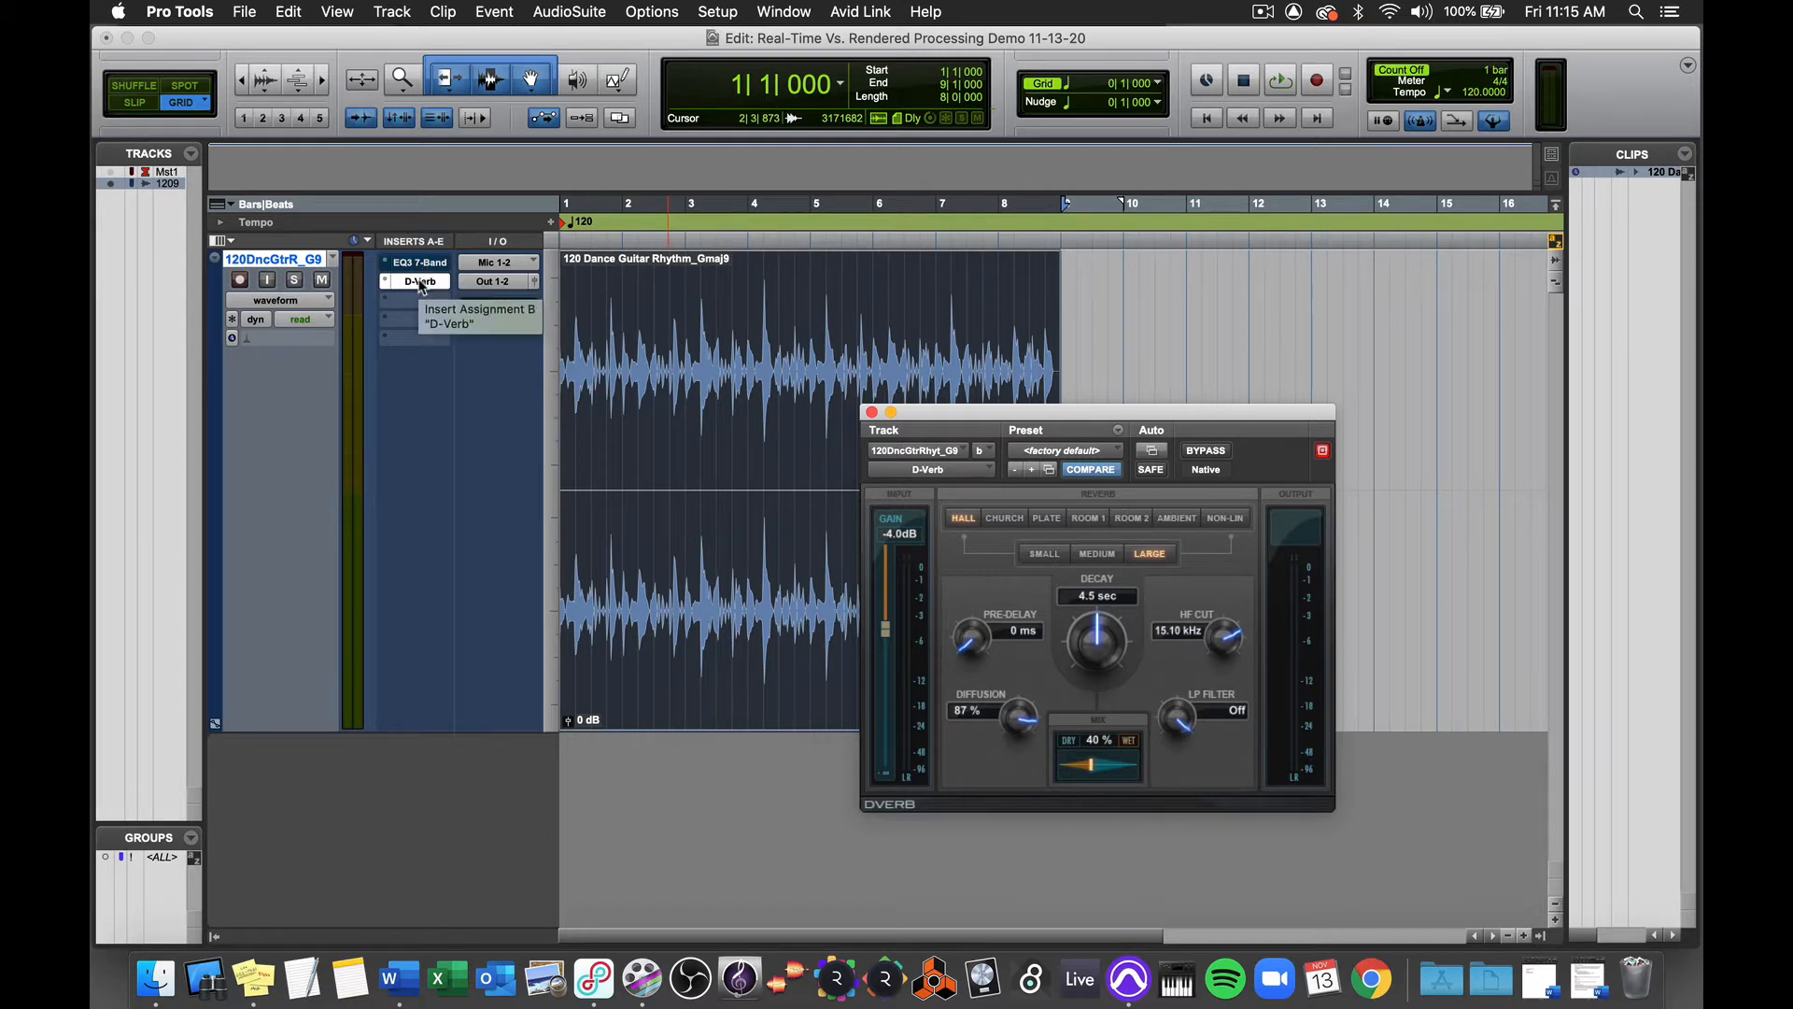
pyautogui.keyDown('super'); pyautogui.click(420, 282); pyautogui.keyUp('super')
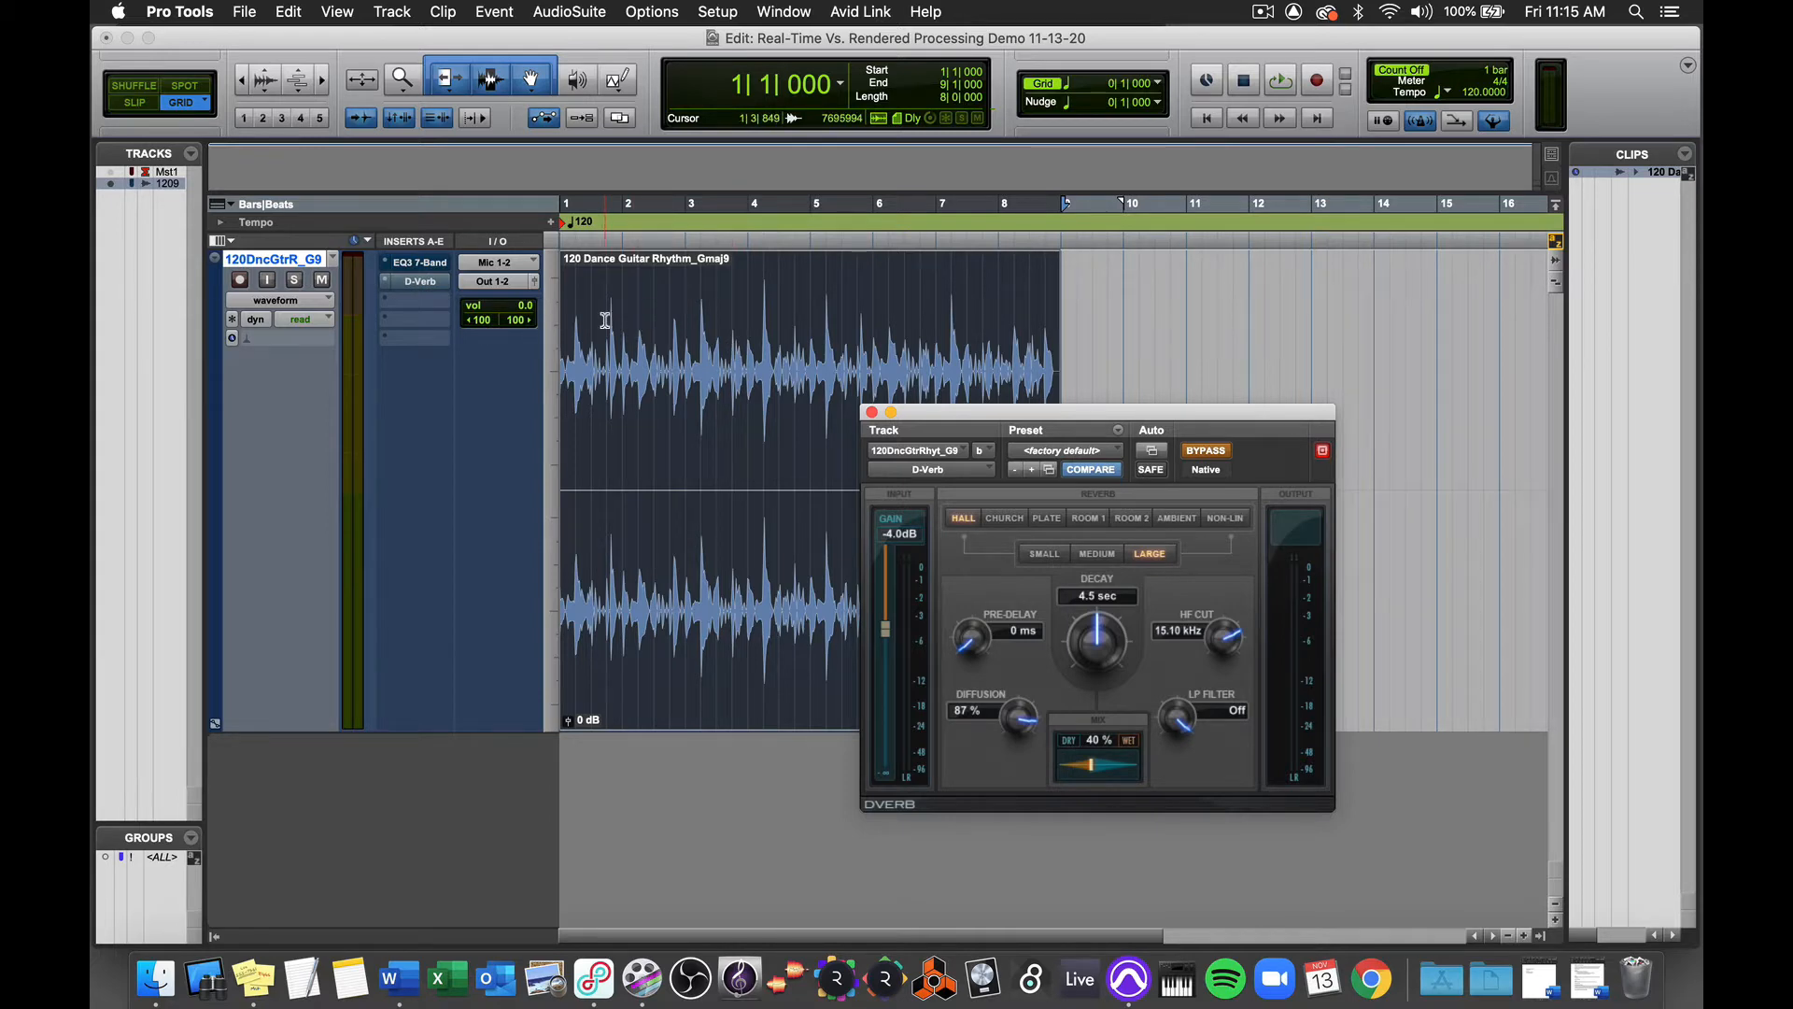
pyautogui.click(606, 320)
pyautogui.press('space')
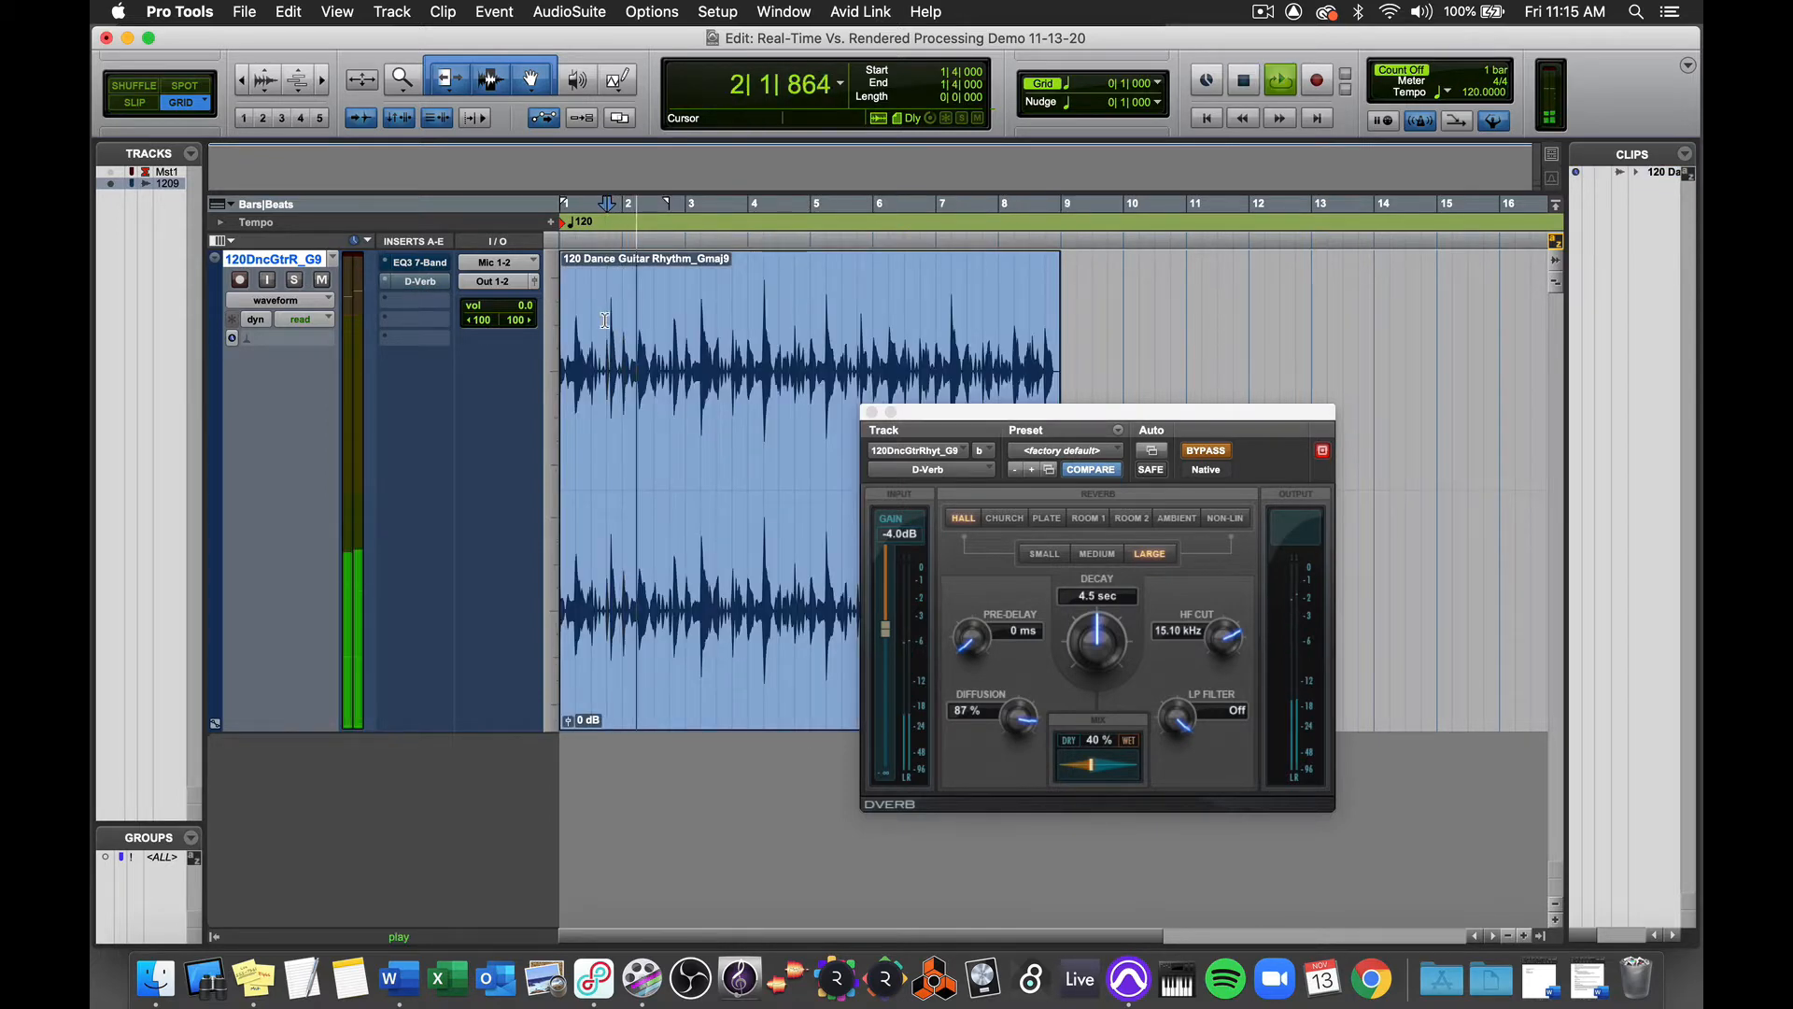
pyautogui.press('space')
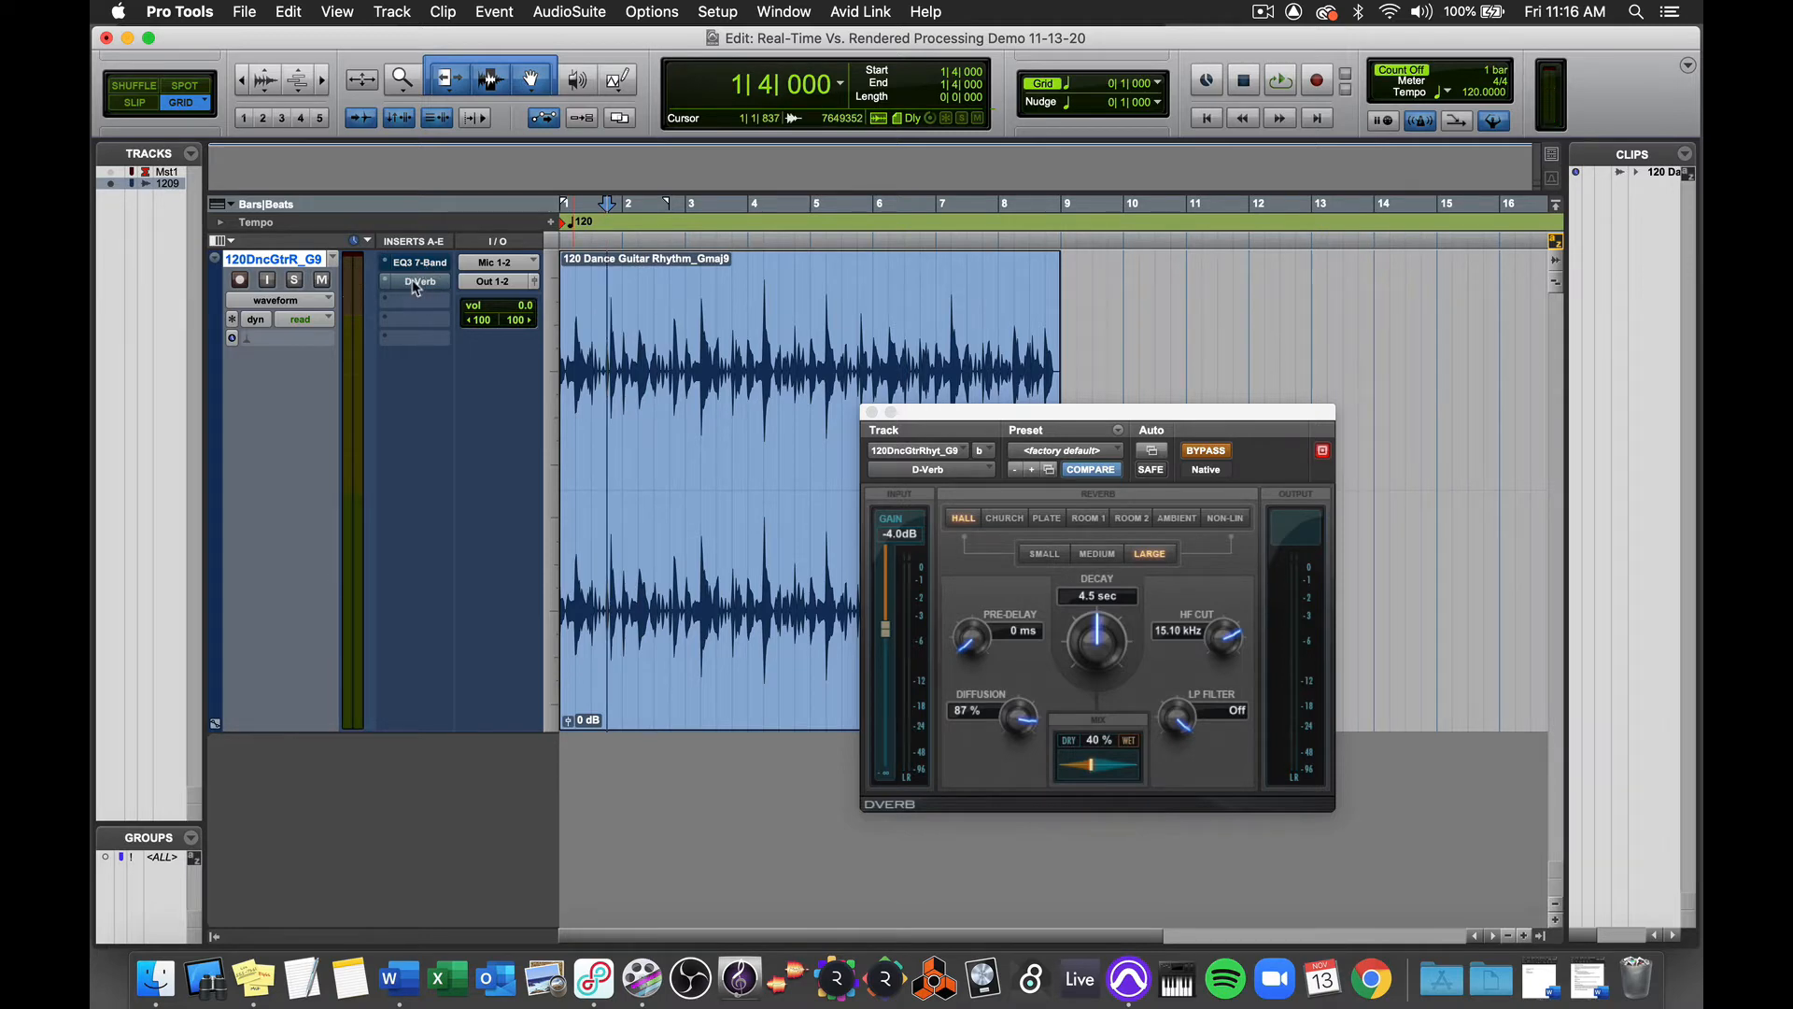
# Step: Reactivate the D-Verb and EQ inserts and audition the guitar through both
pyautogui.keyDown('super'); pyautogui.click(417, 284); pyautogui.keyUp('super')
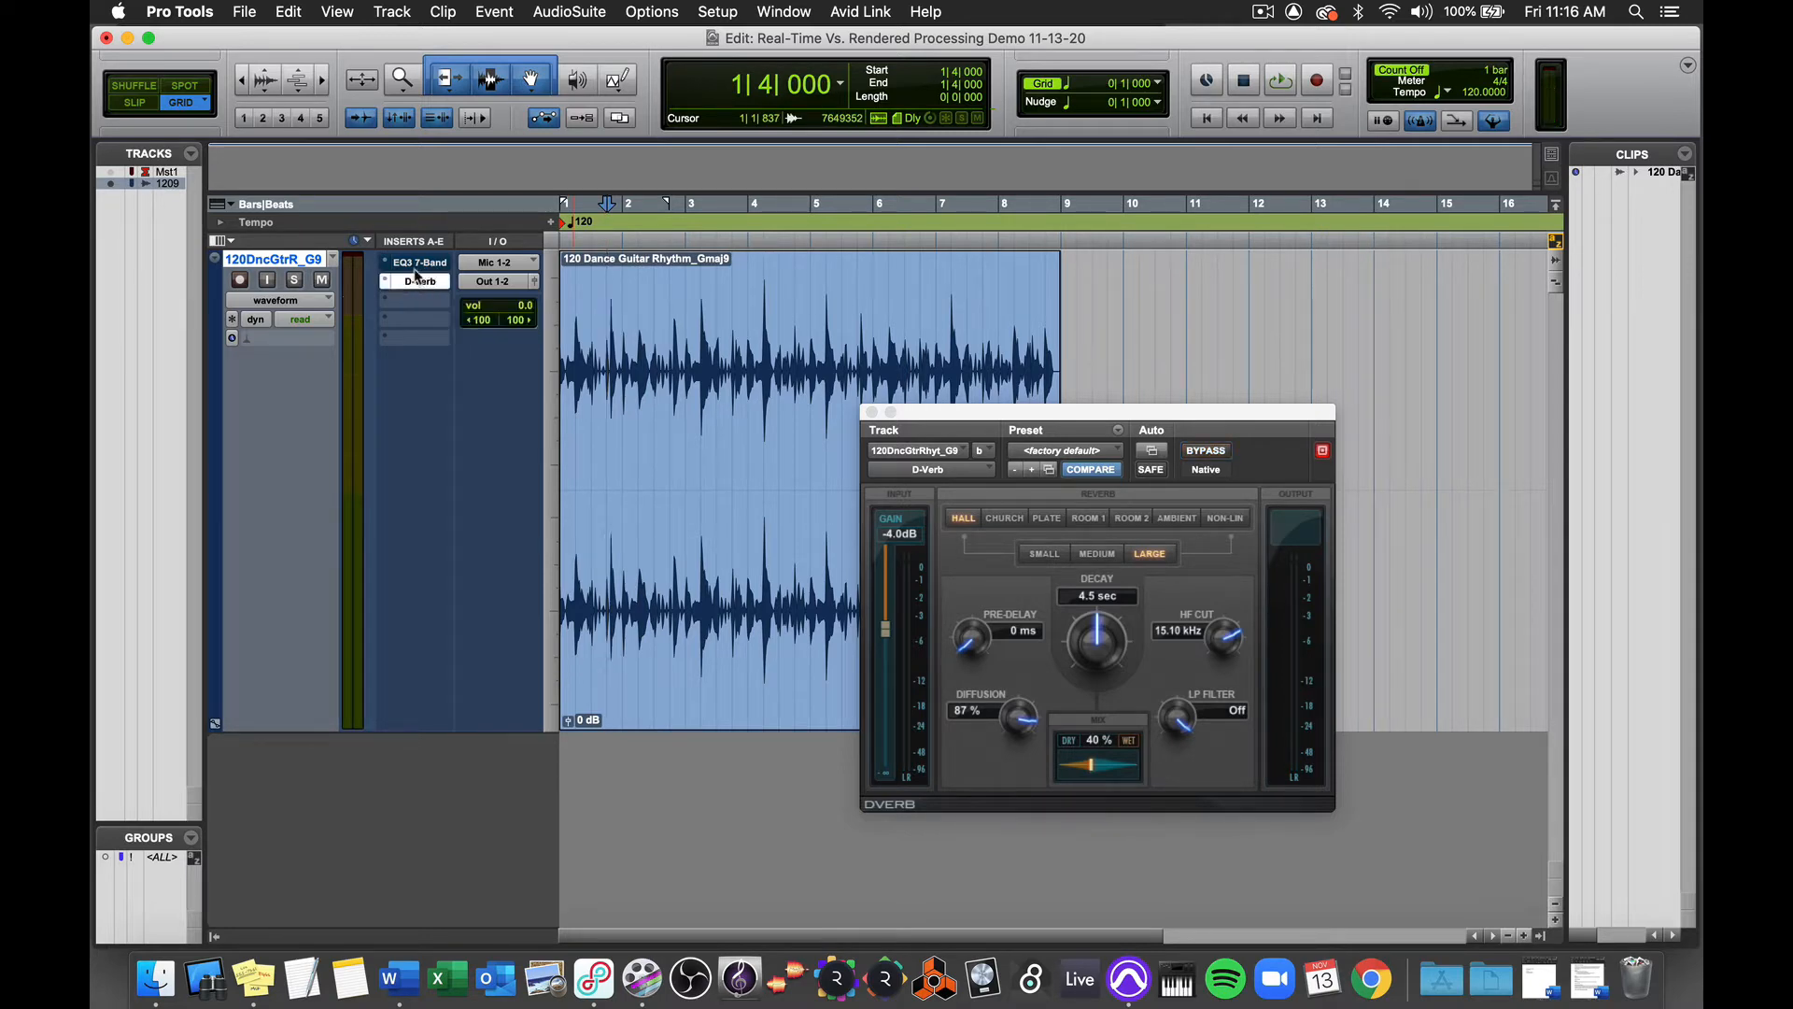
pyautogui.press('space')
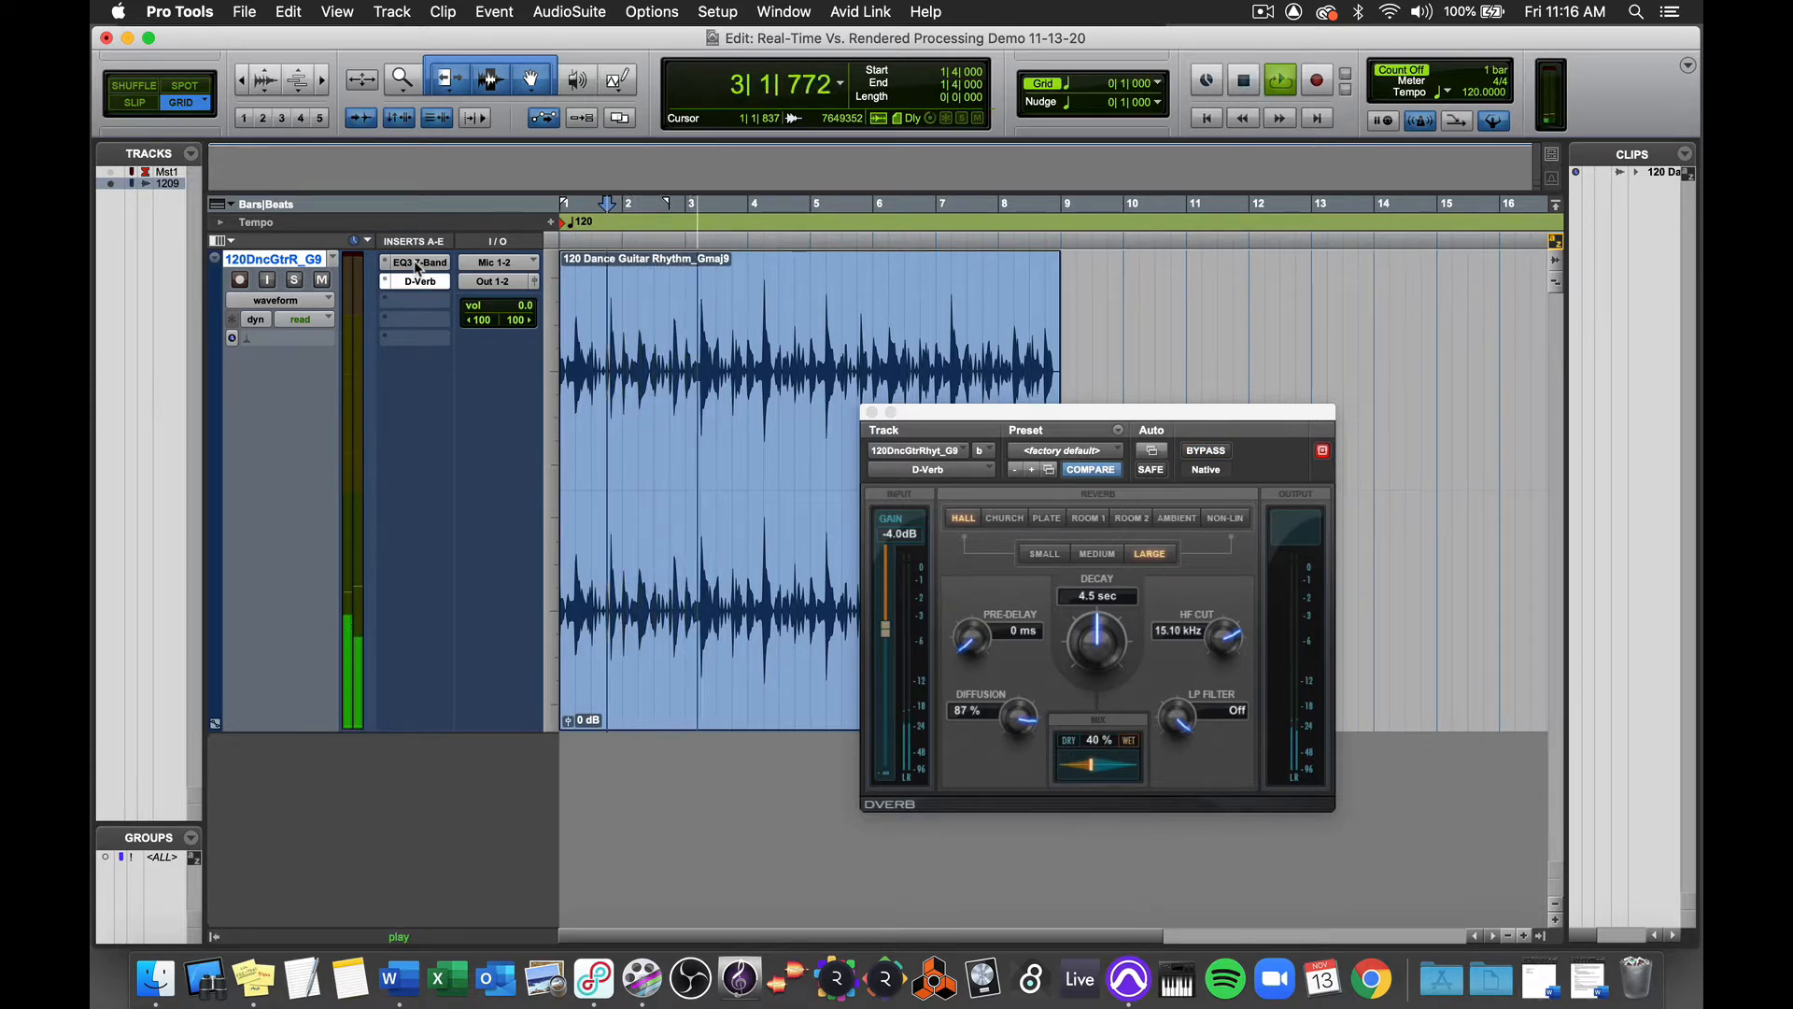
pyautogui.press('space')
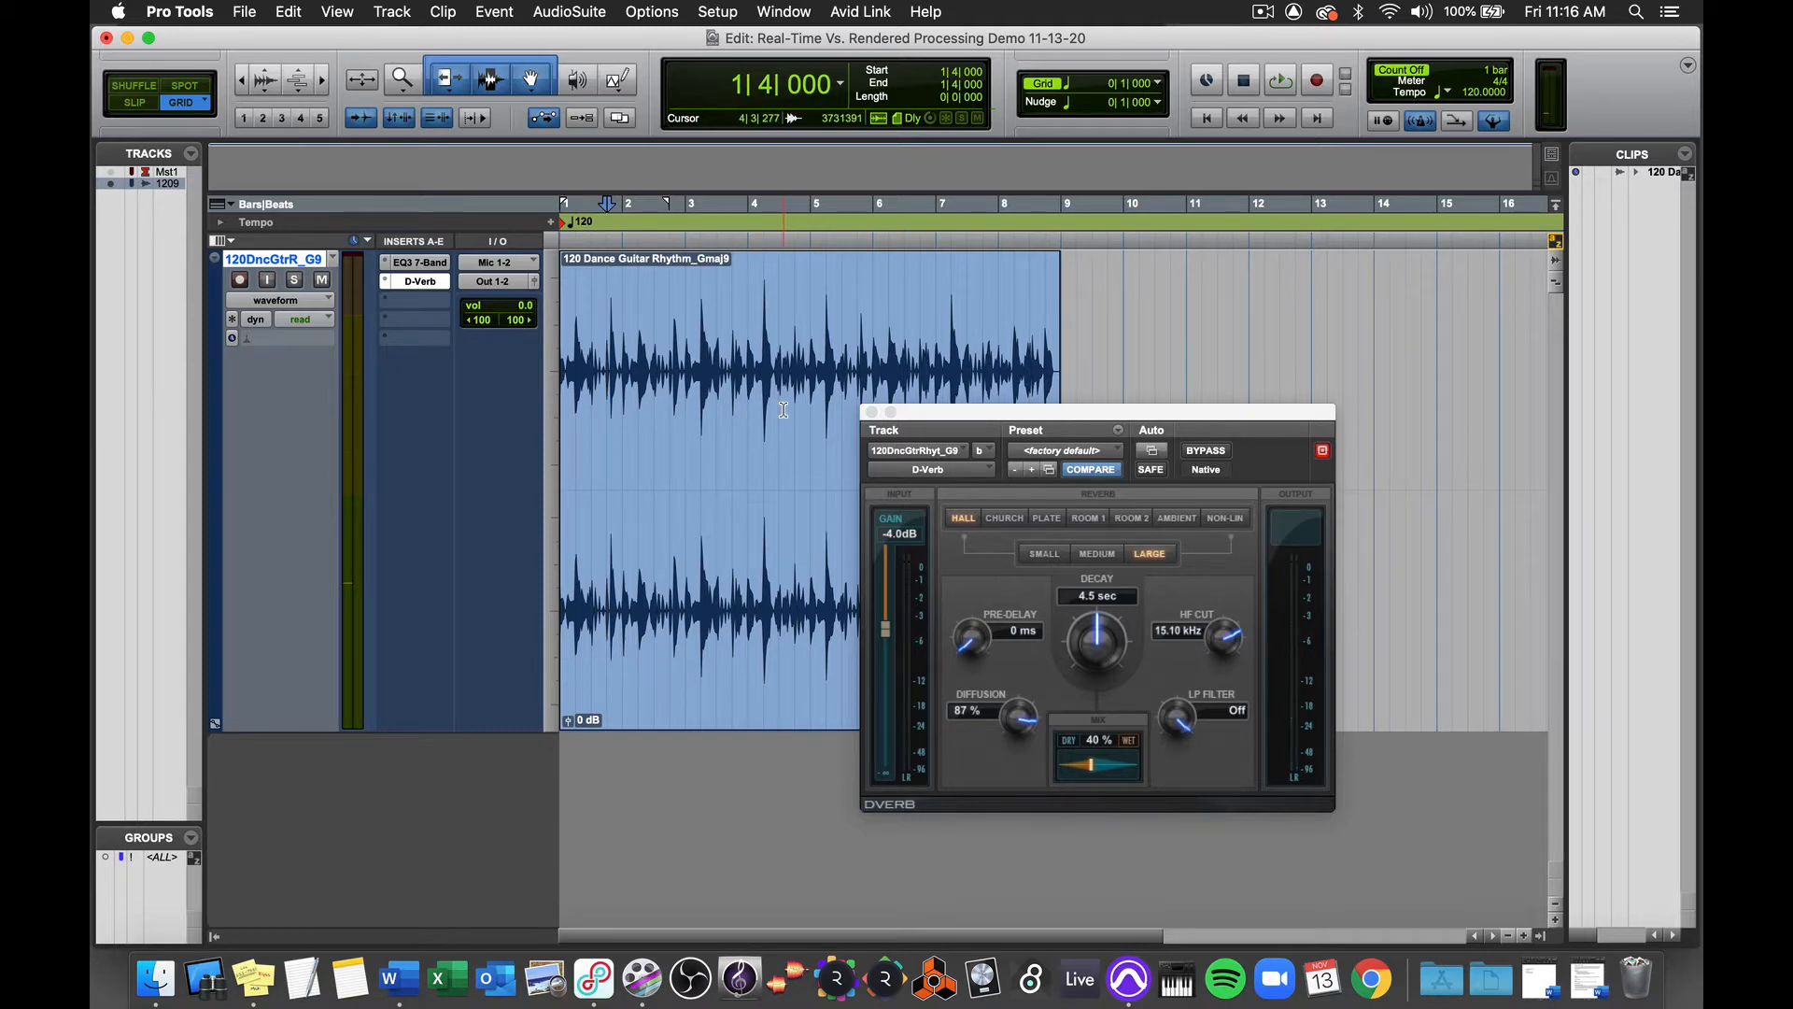
# Step: Close the D-Verb window and bypass both the reverb and EQ inserts on the guitar track
pyautogui.click(418, 283)
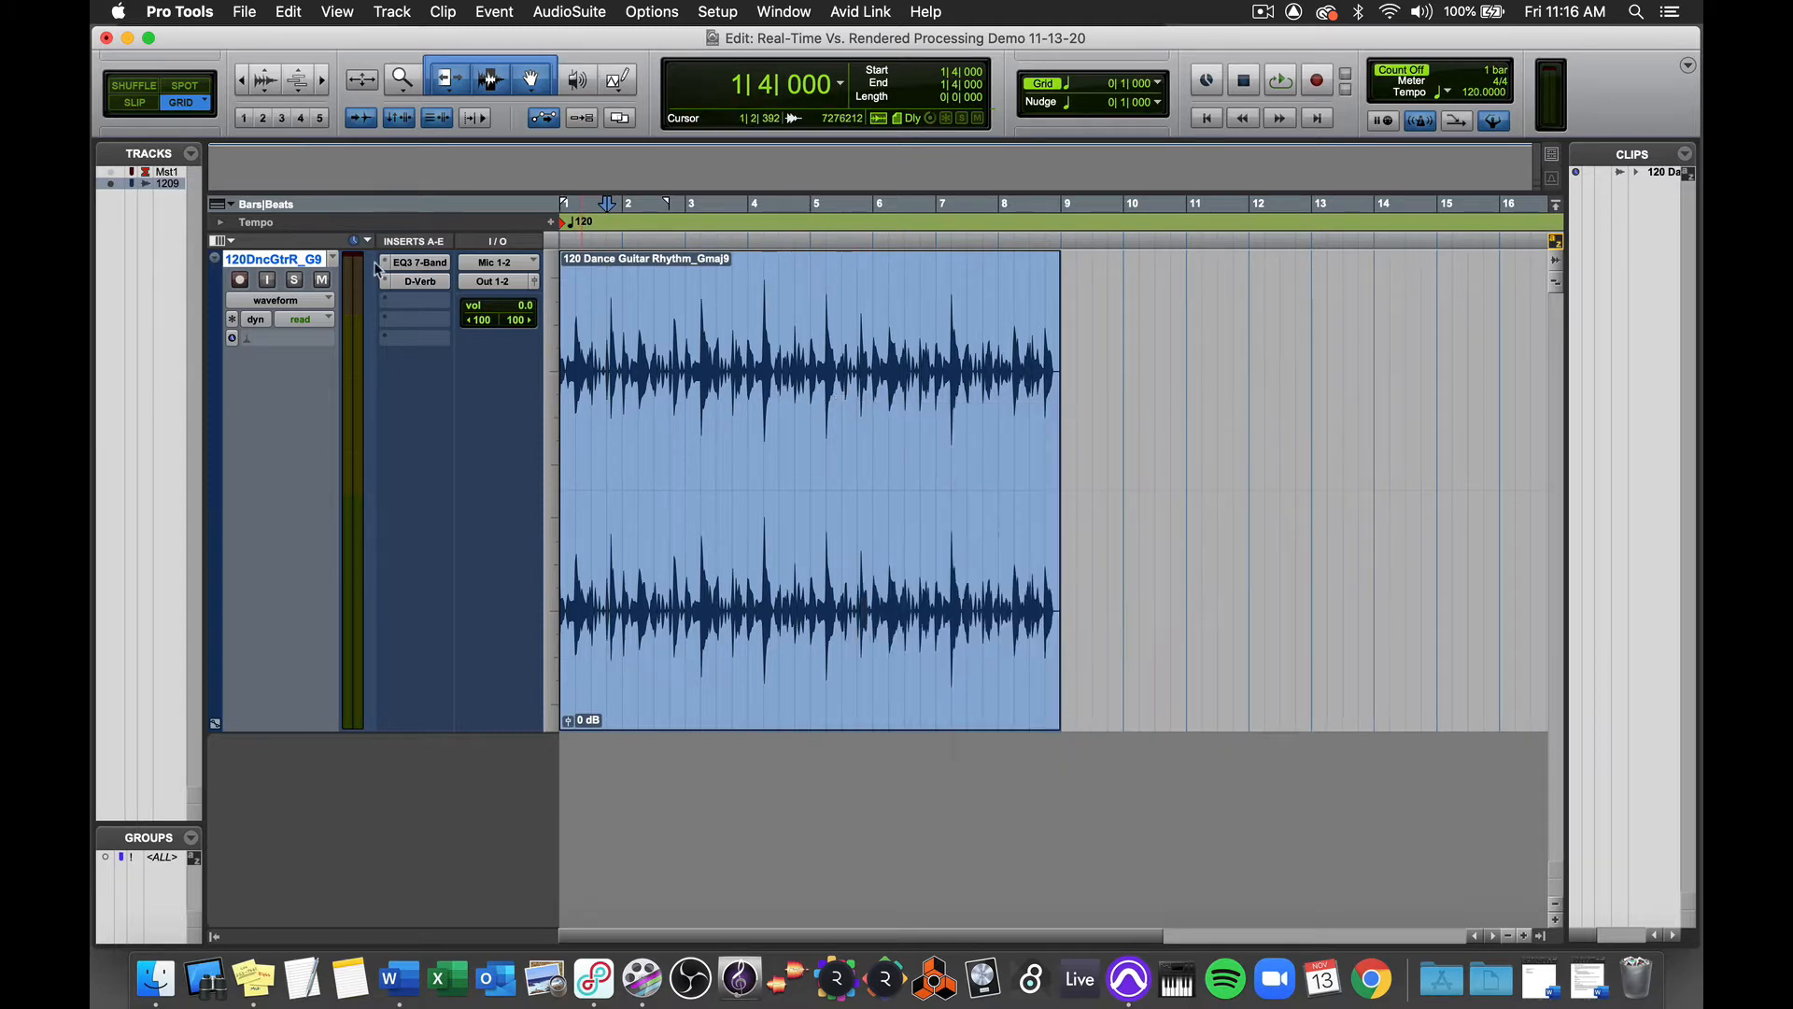
pyautogui.keyDown('super'); pyautogui.click(419, 283); pyautogui.keyUp('super')
pyautogui.keyDown('super'); pyautogui.click(422, 264); pyautogui.keyUp('super')
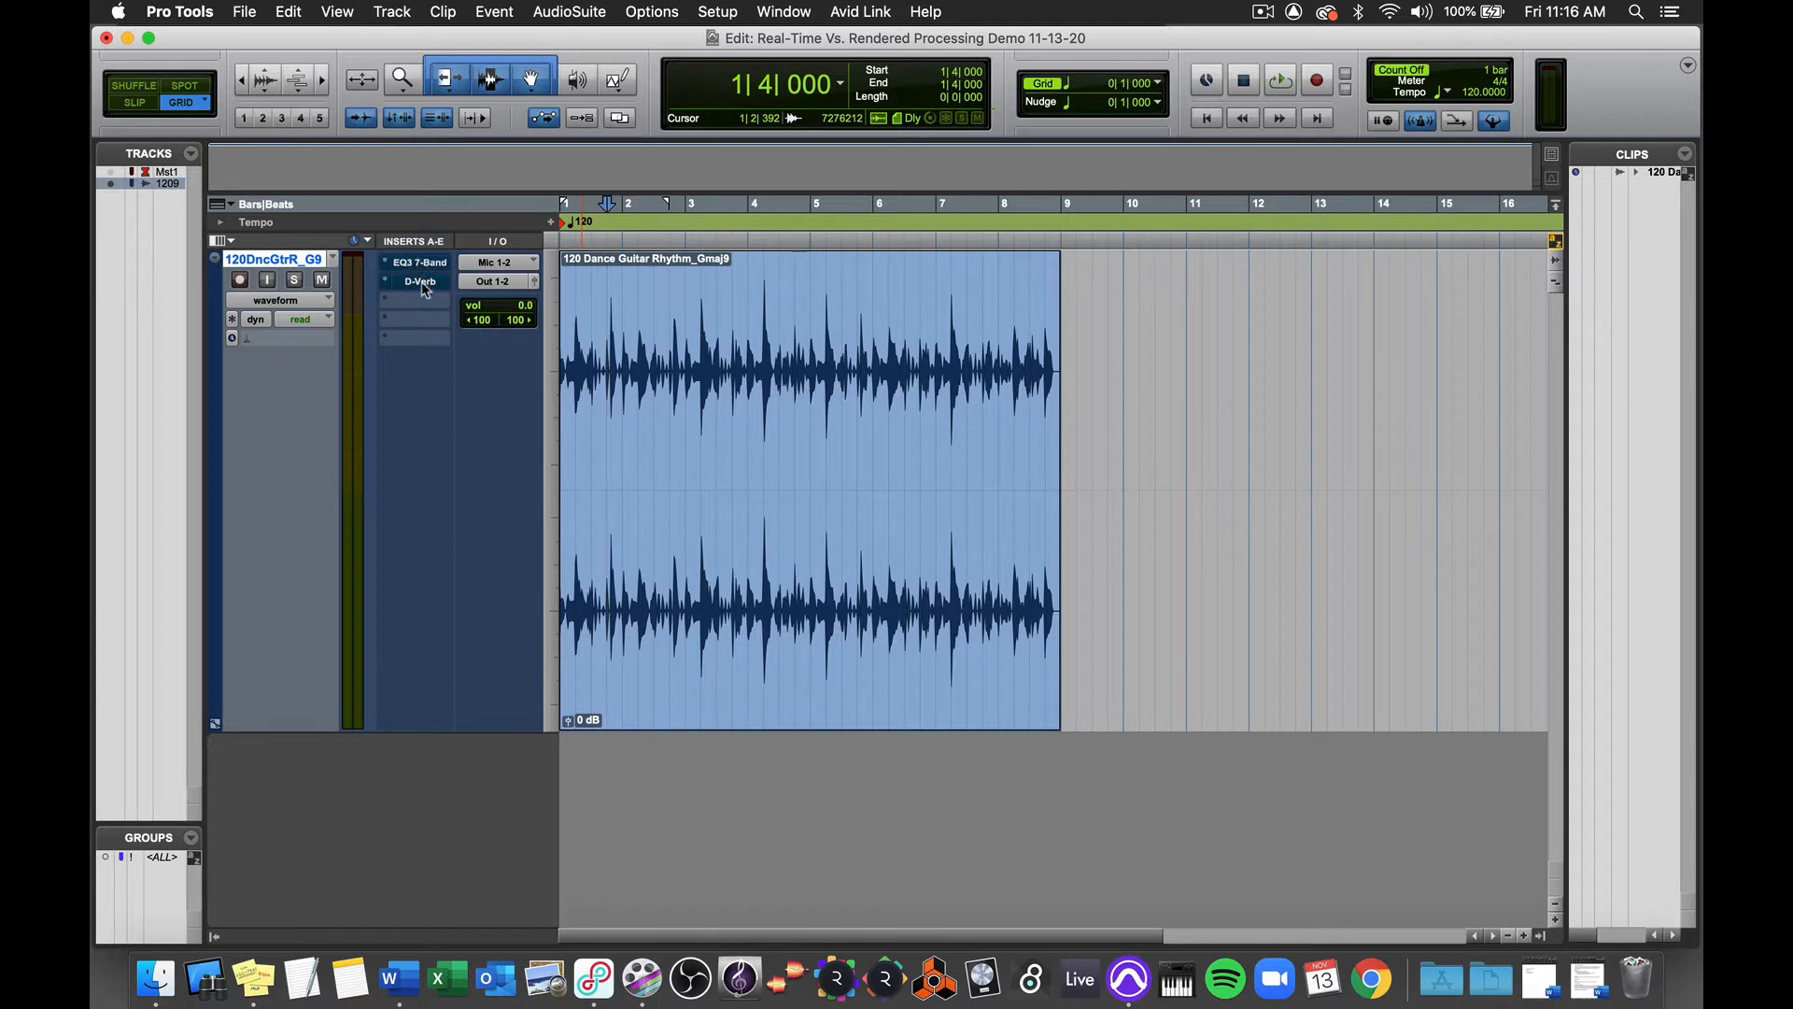
# Step: Select the whole guitar clip and open the AudioSuite EQ3 7-Band, with processing set to entire selection
pyautogui.click(761, 599)
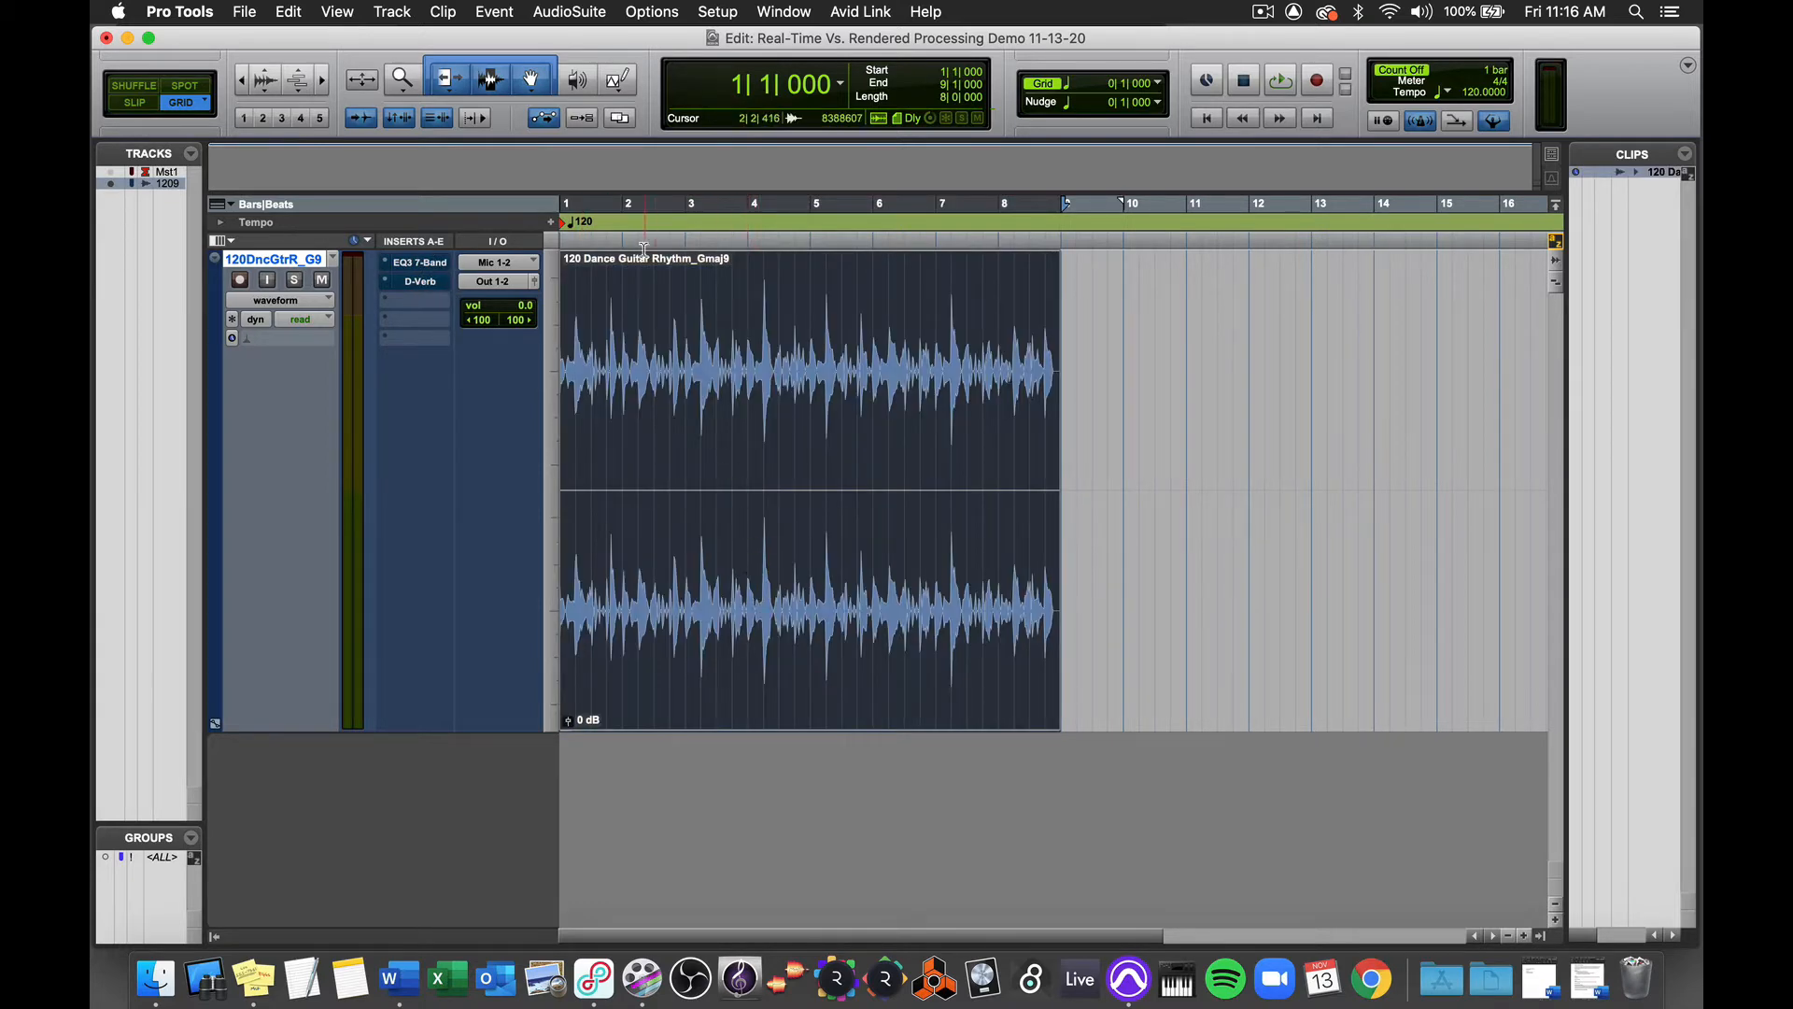
pyautogui.click(586, 14)
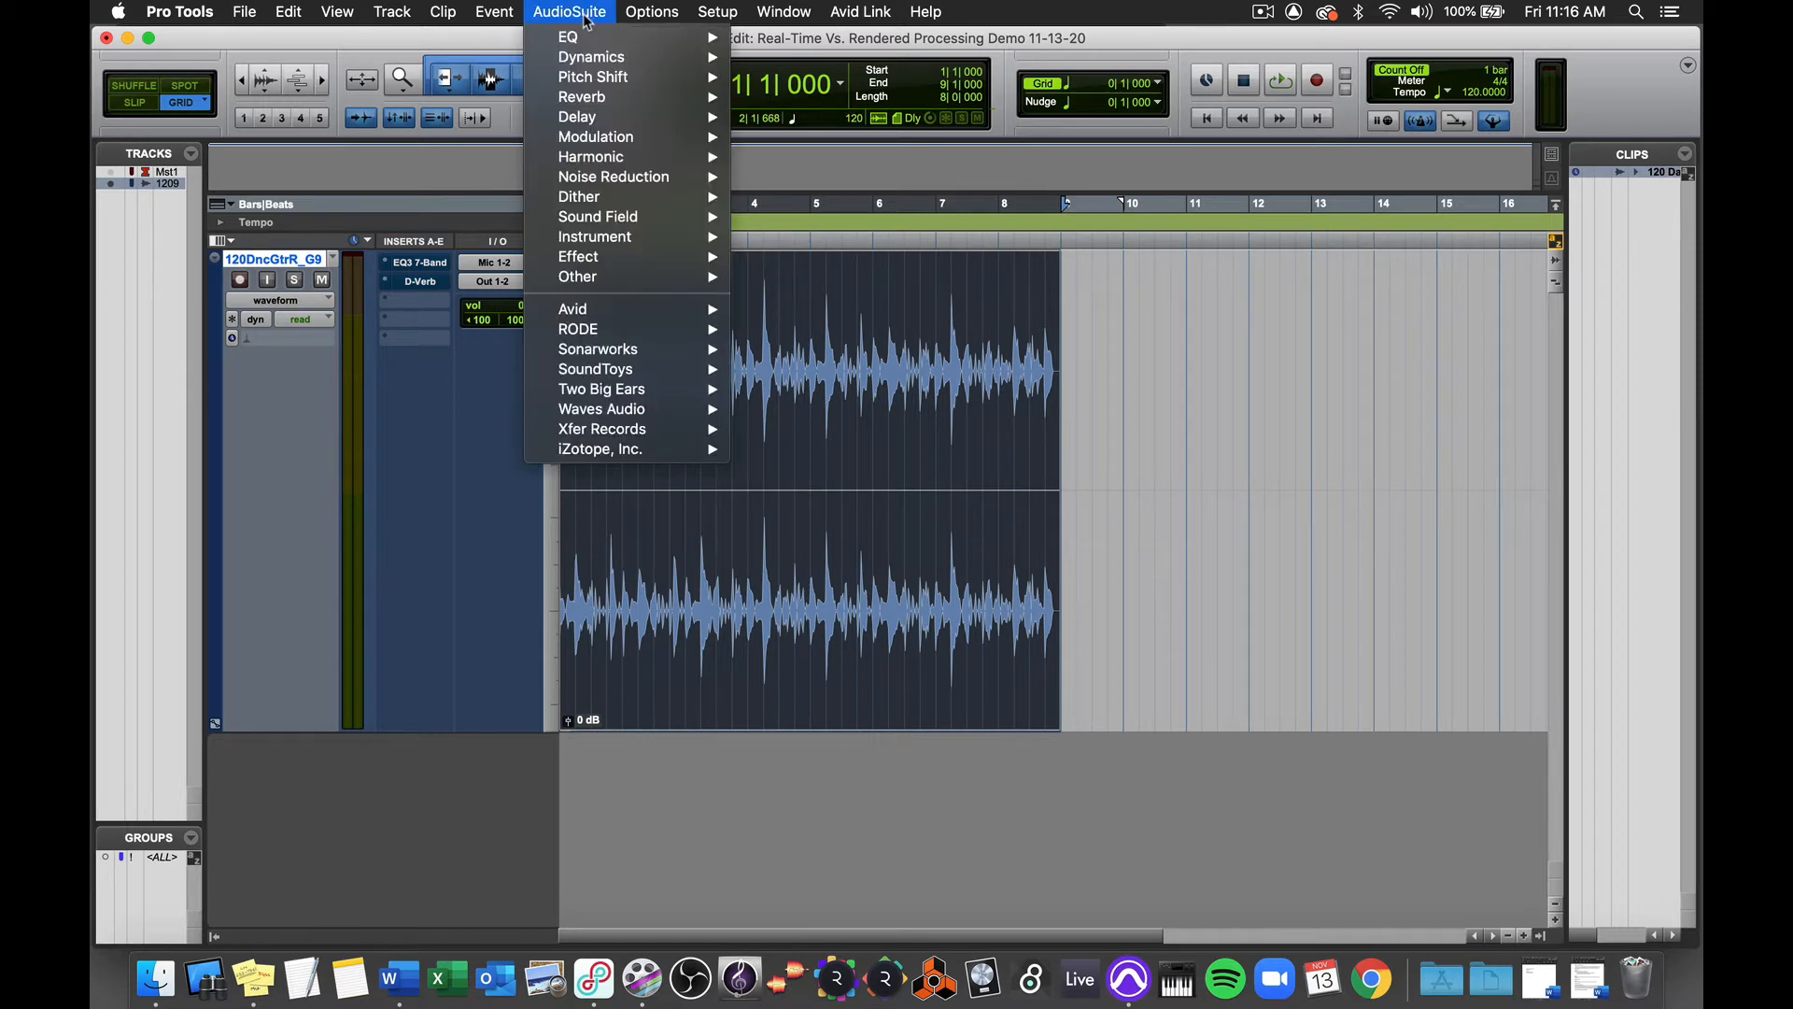
pyautogui.moveTo(594, 36)
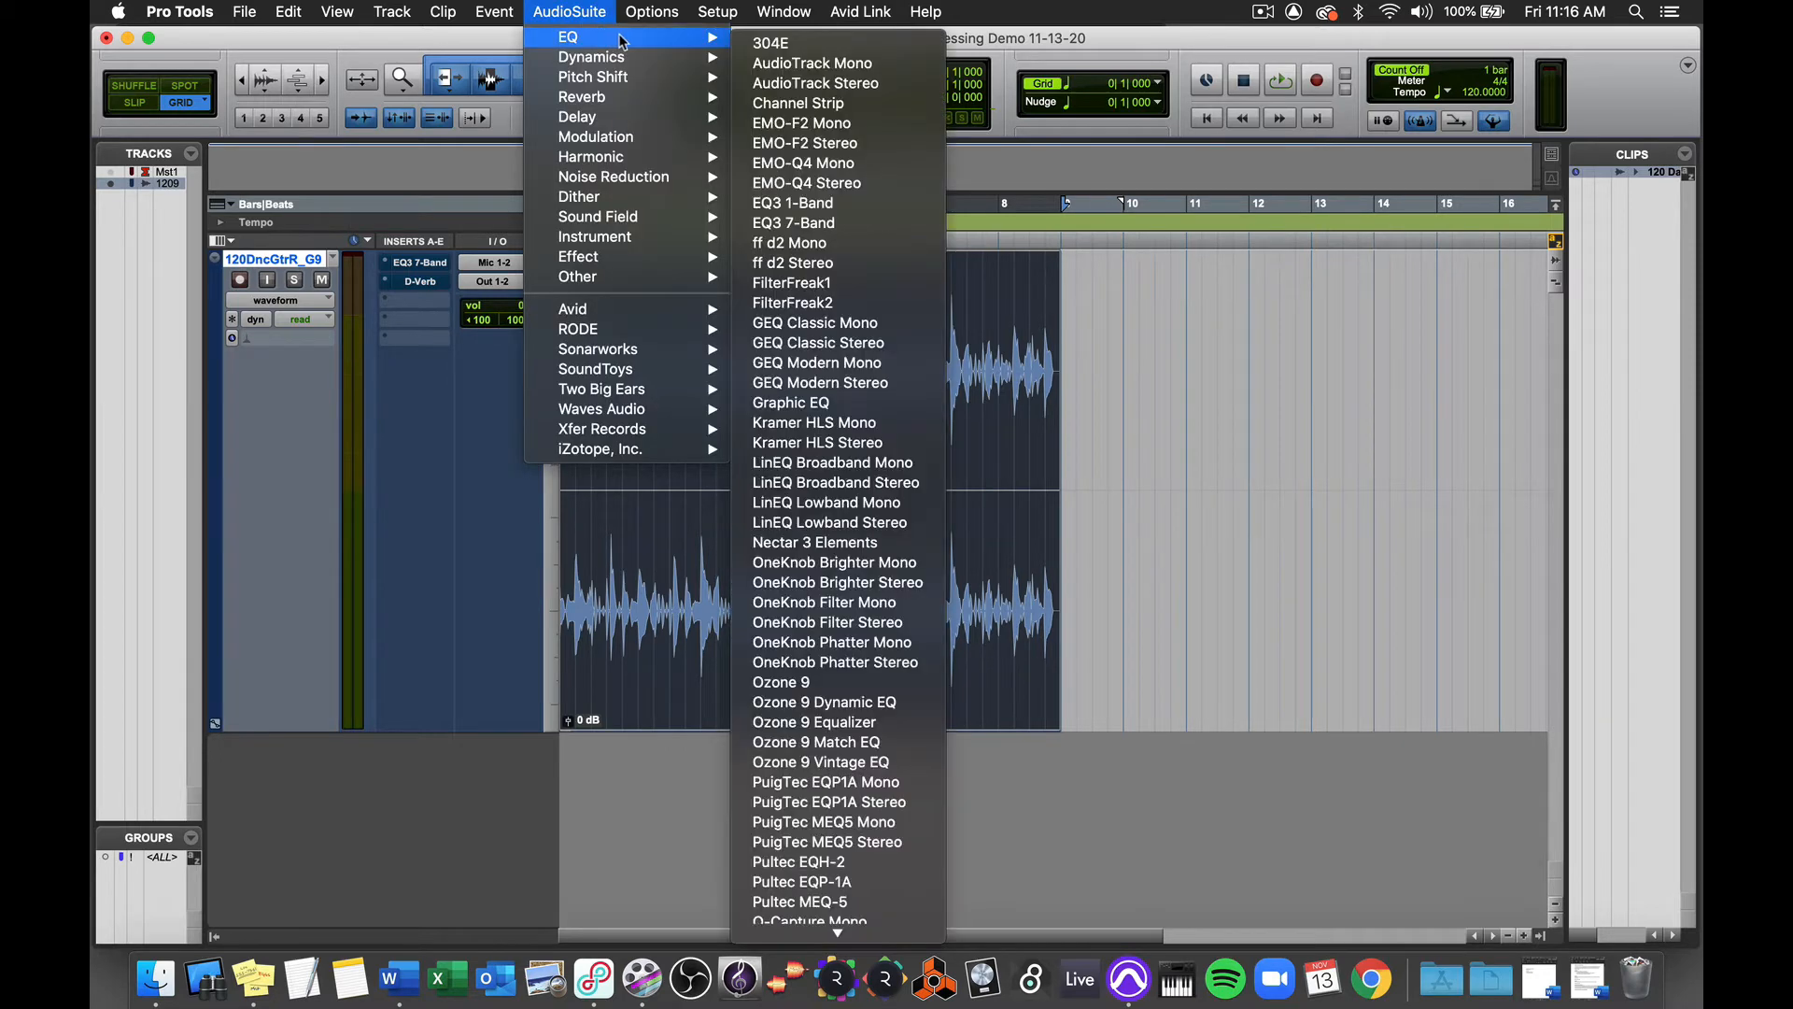
pyautogui.click(838, 225)
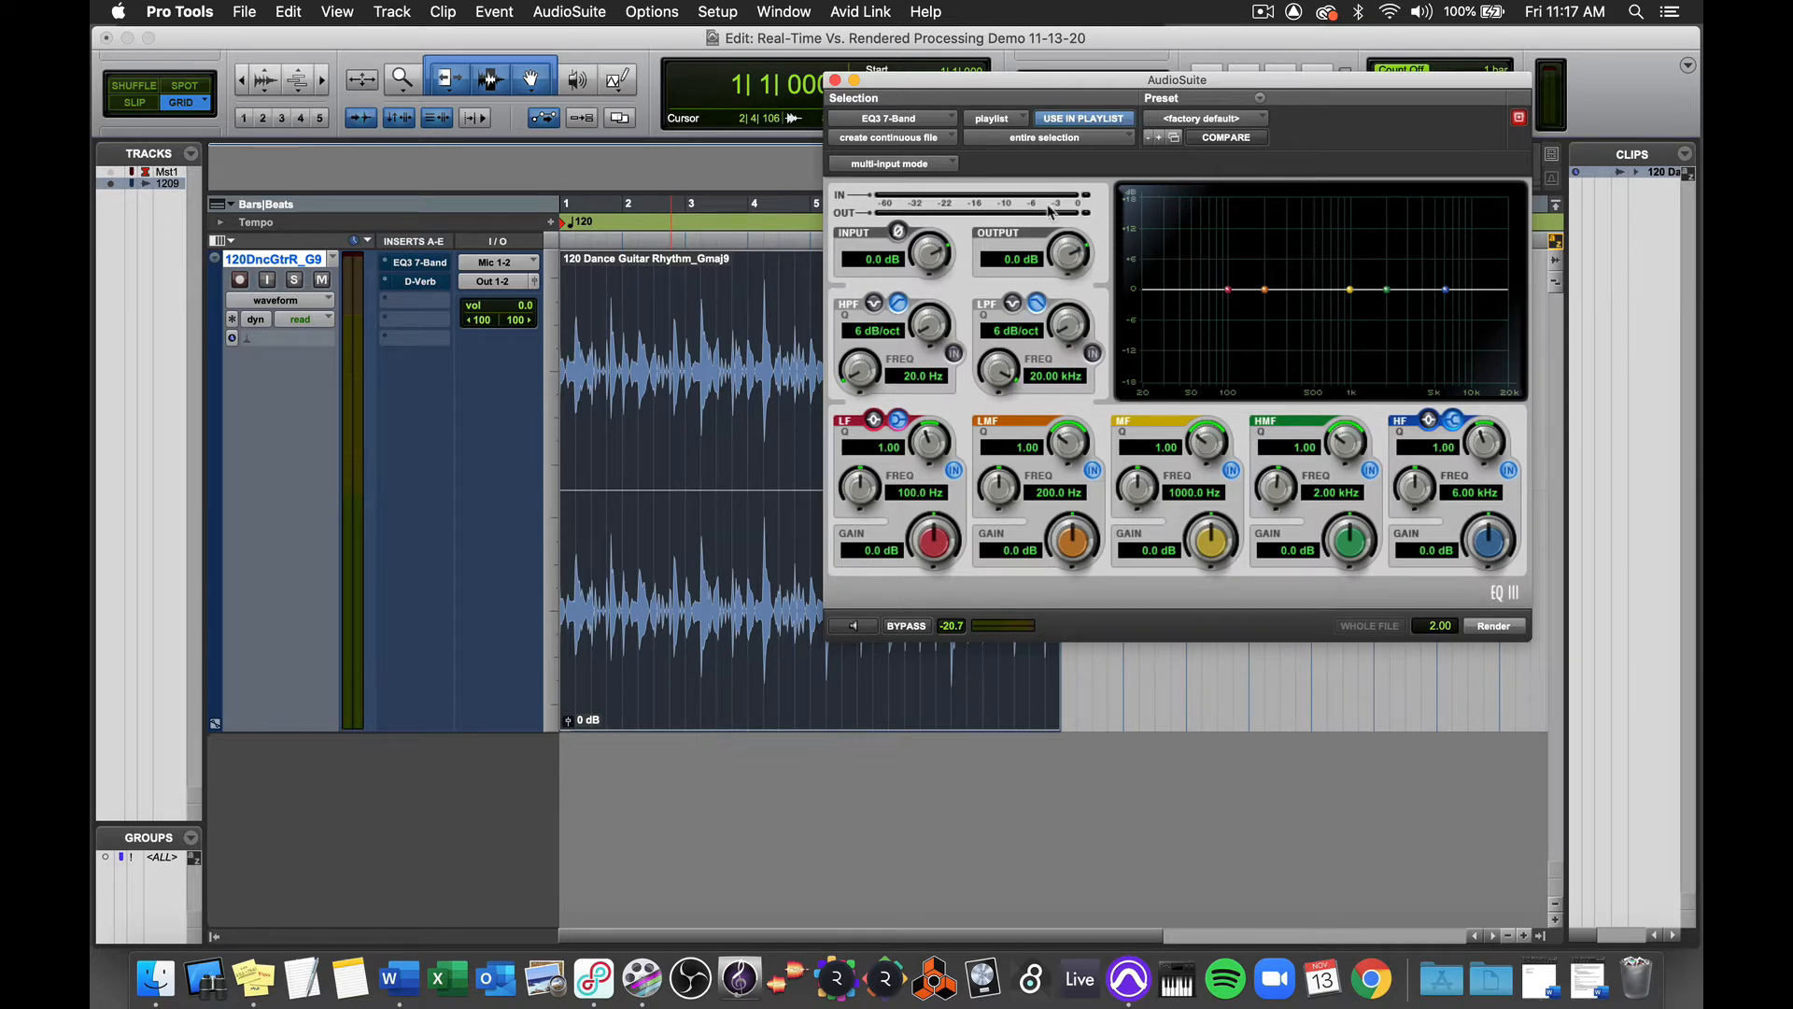
pyautogui.click(1113, 140)
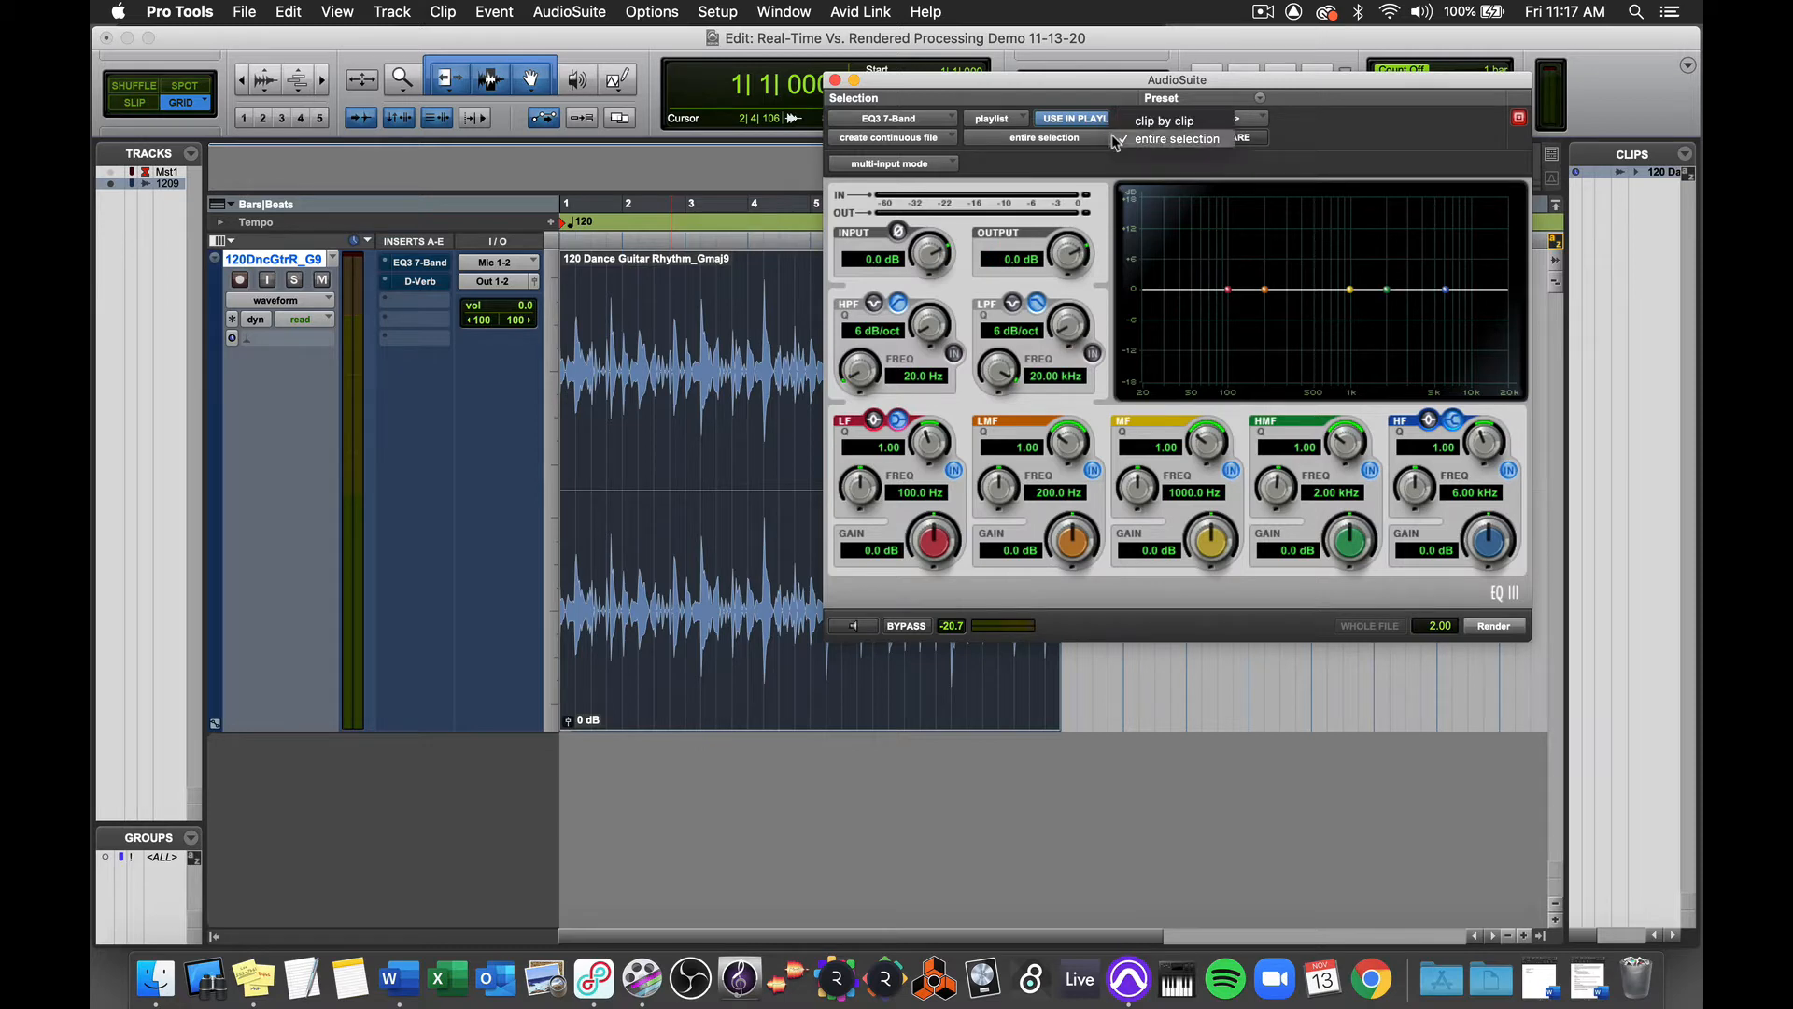
pyautogui.click(1190, 140)
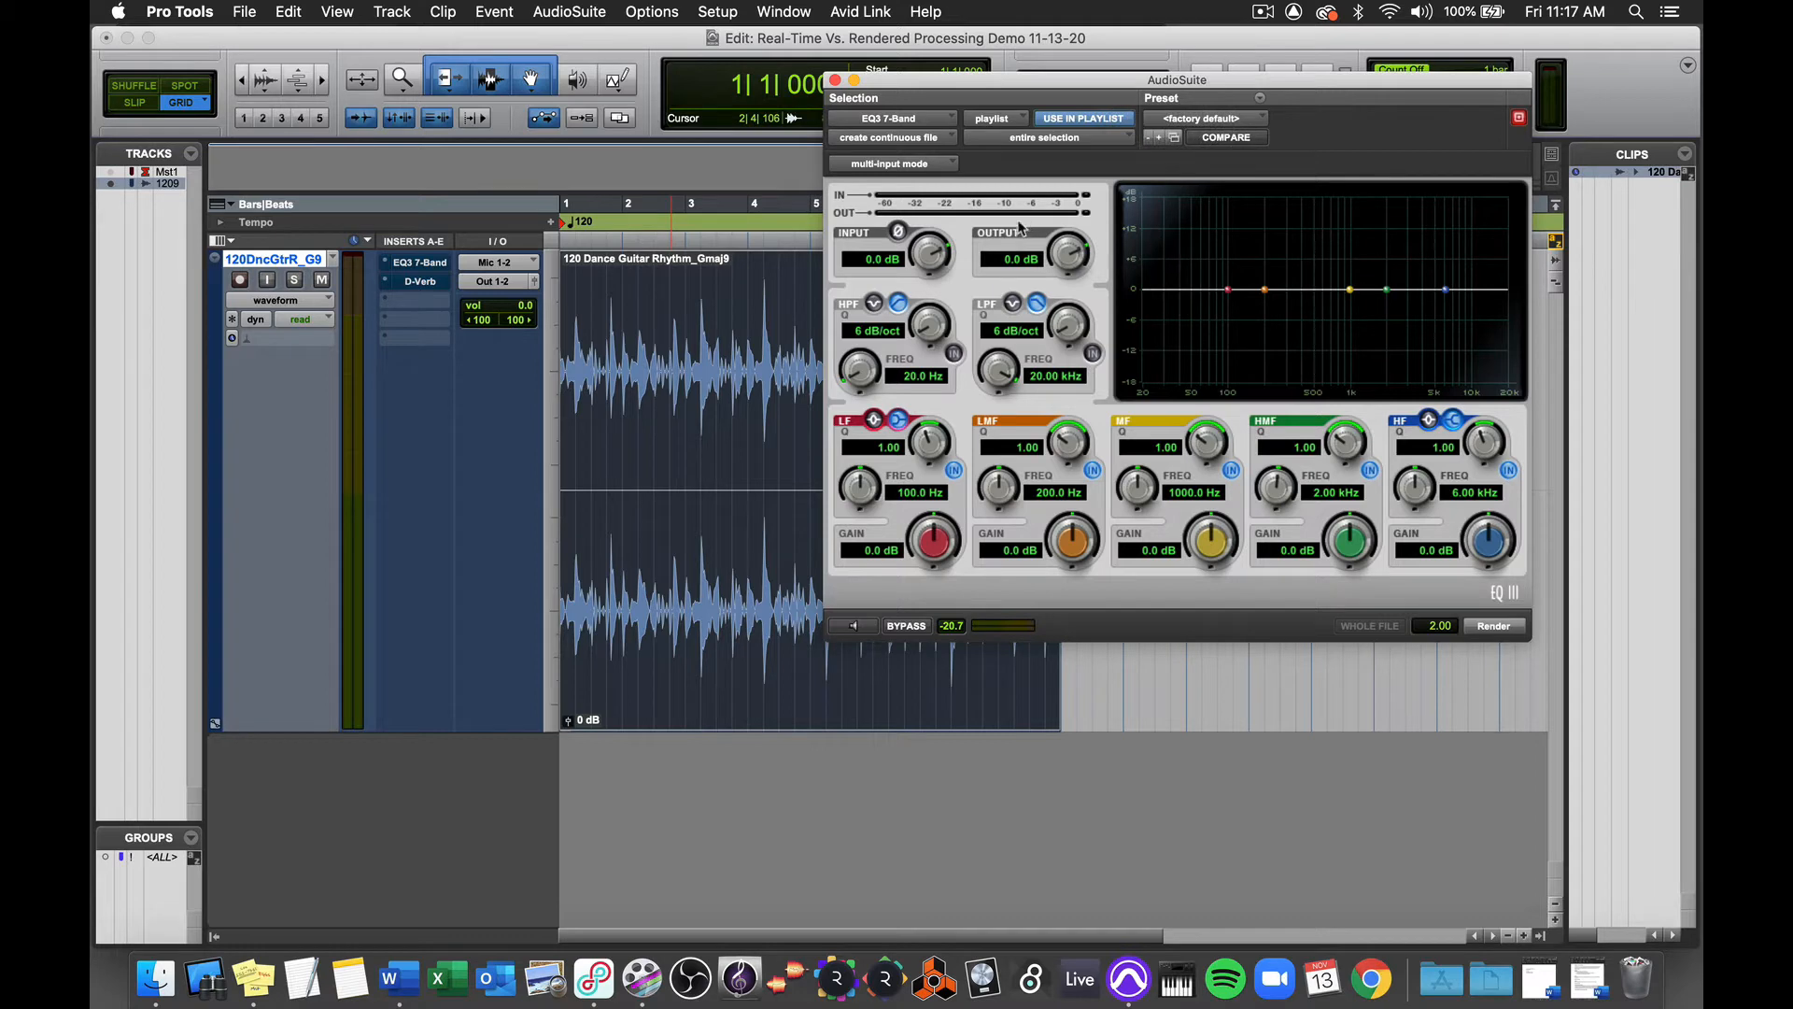
# Step: Enable the AudioSuite EQ's low-pass filter at 18 dB/oct and about 929 Hz, and play the clip from the regular transport
pyautogui.click(1091, 354)
pyautogui.moveTo(1067, 327); pyautogui.dragTo(1039, 217)
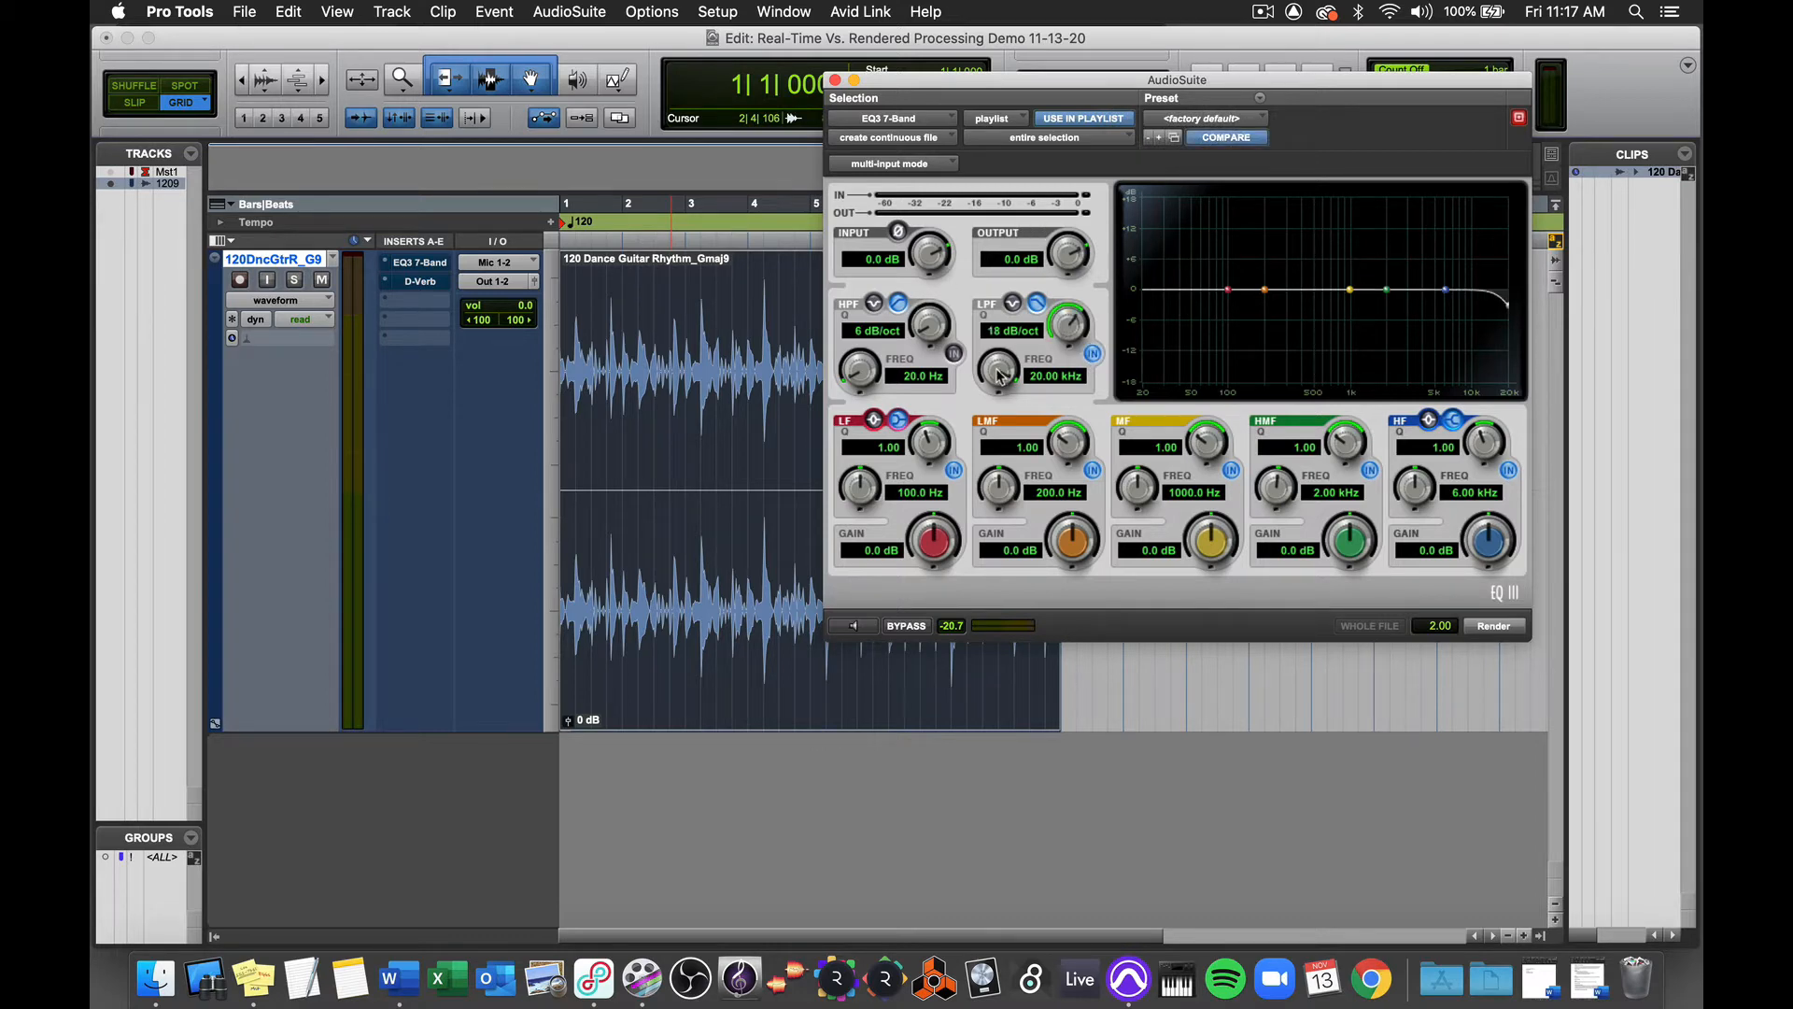
pyautogui.moveTo(994, 362); pyautogui.dragTo(992, 462)
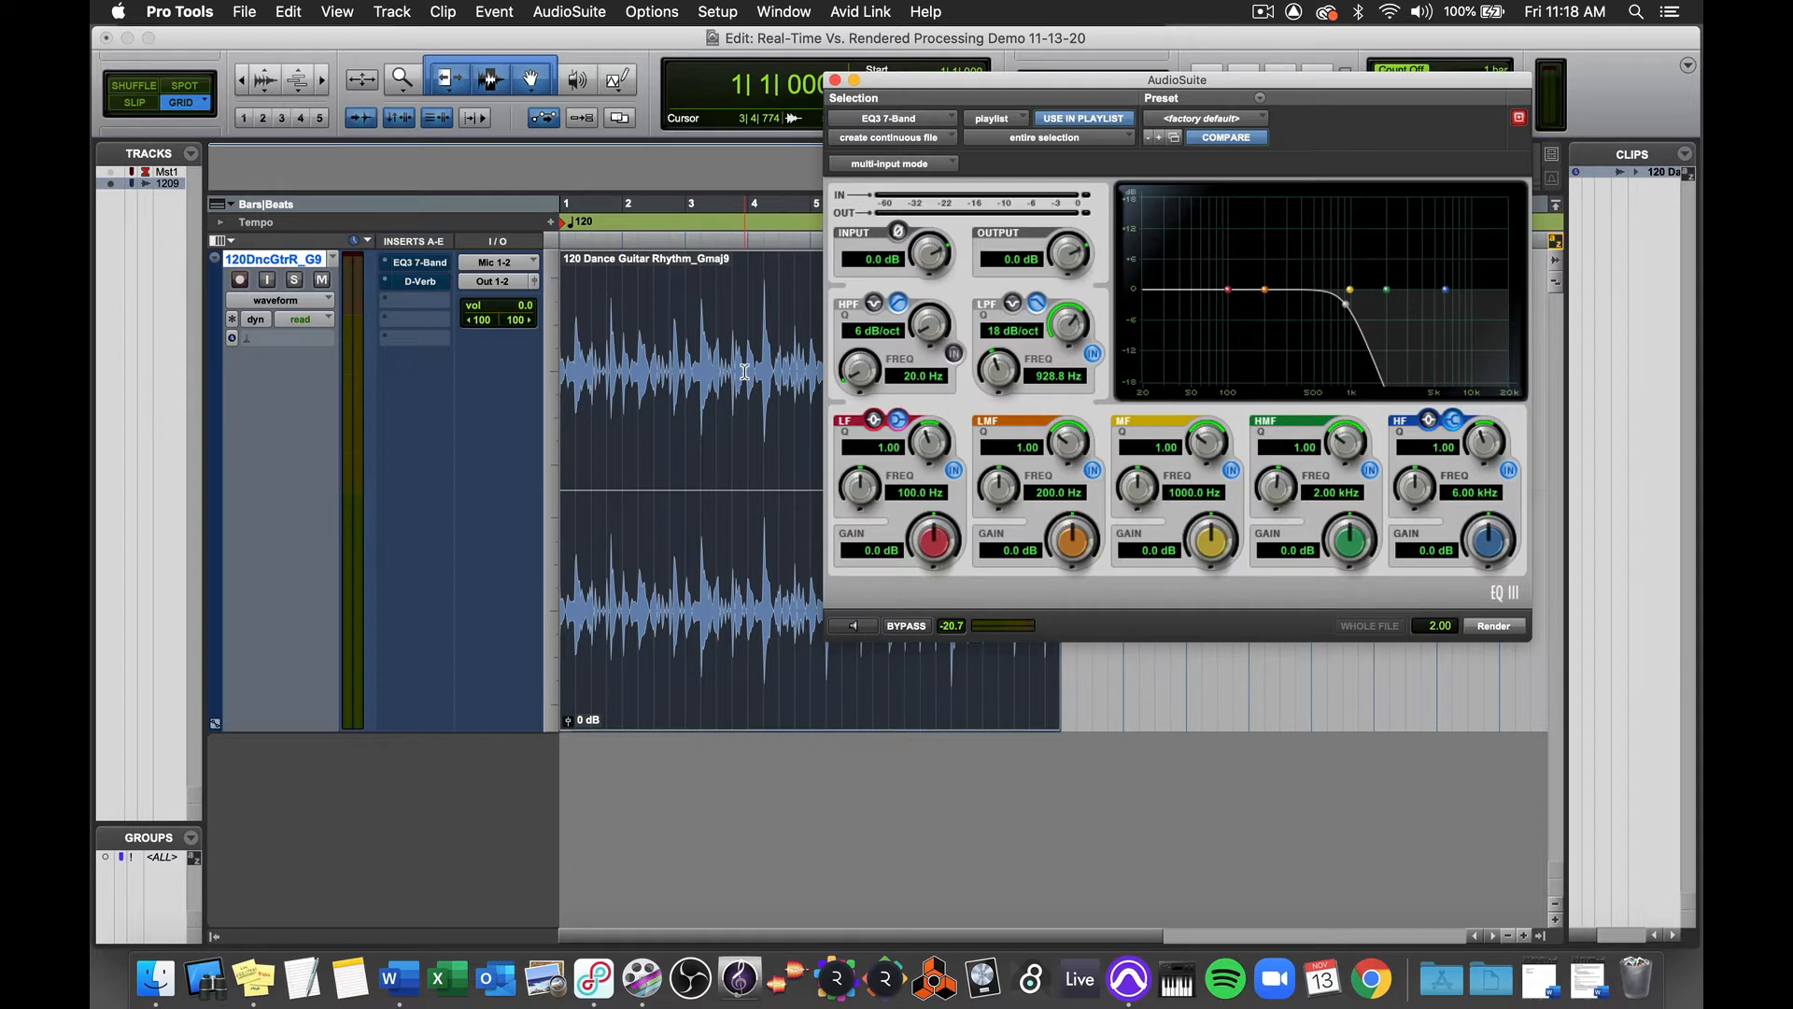
pyautogui.press('space')
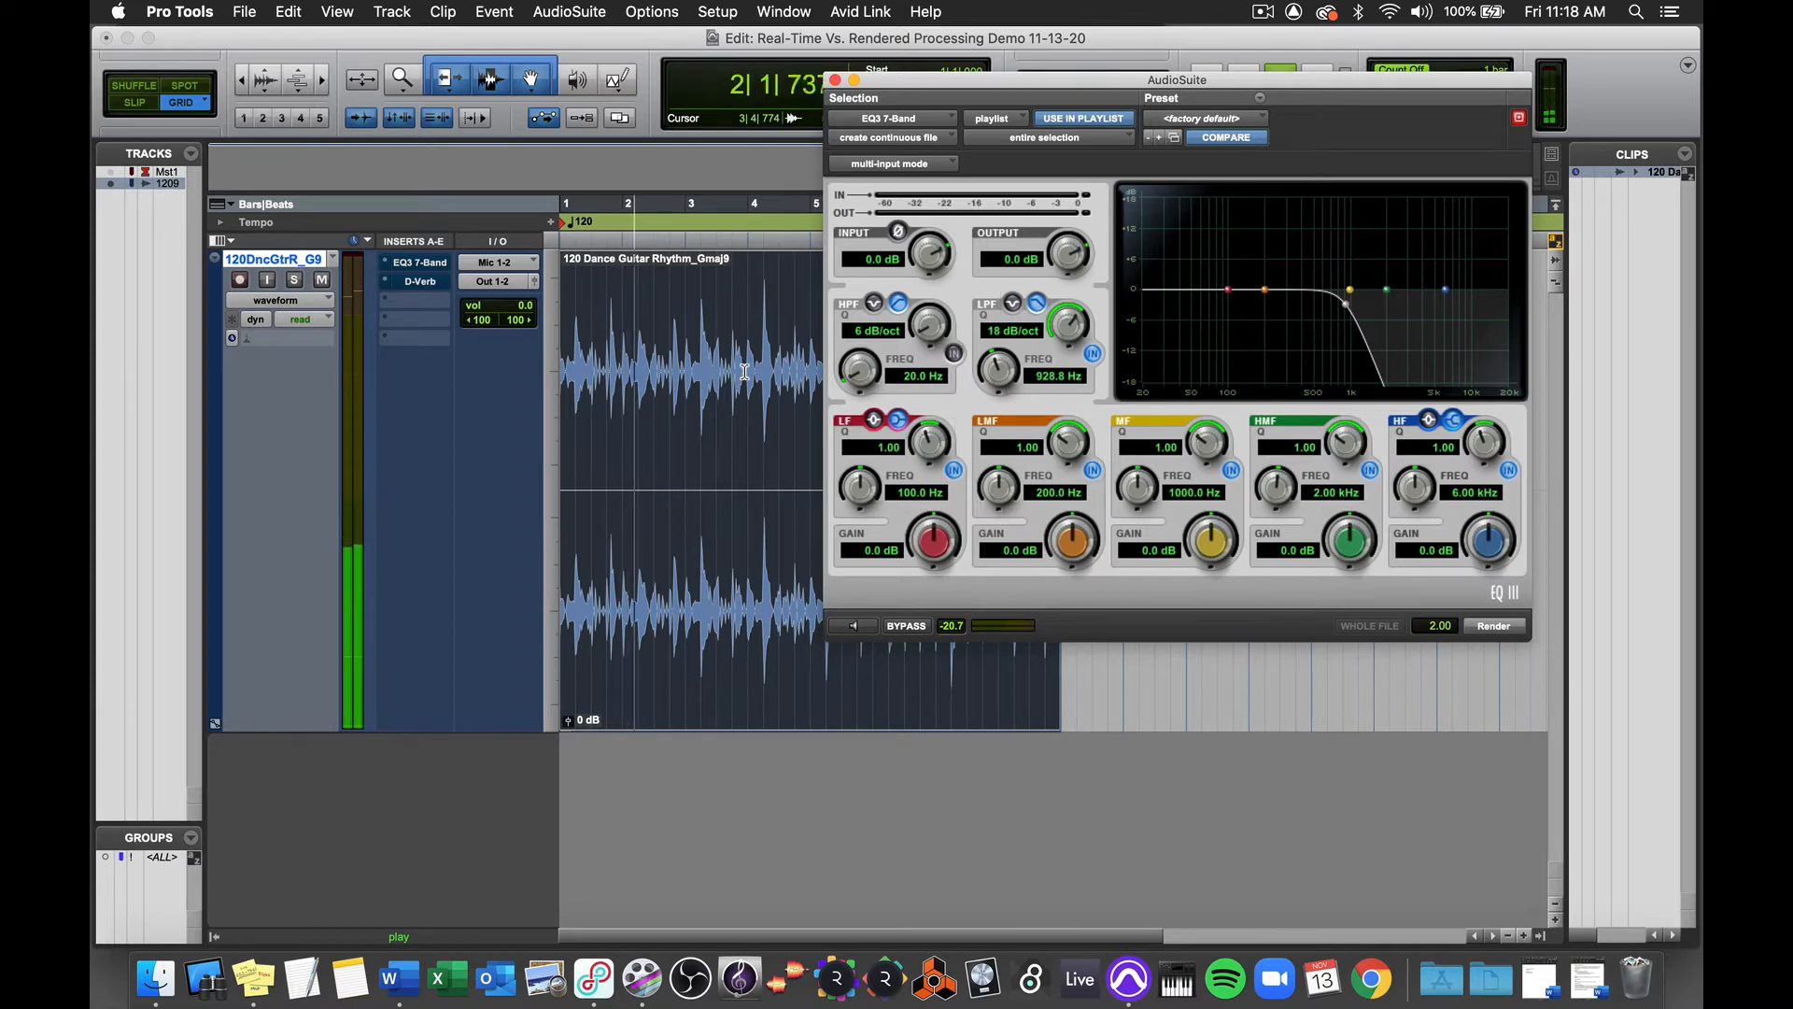
pyautogui.press('space')
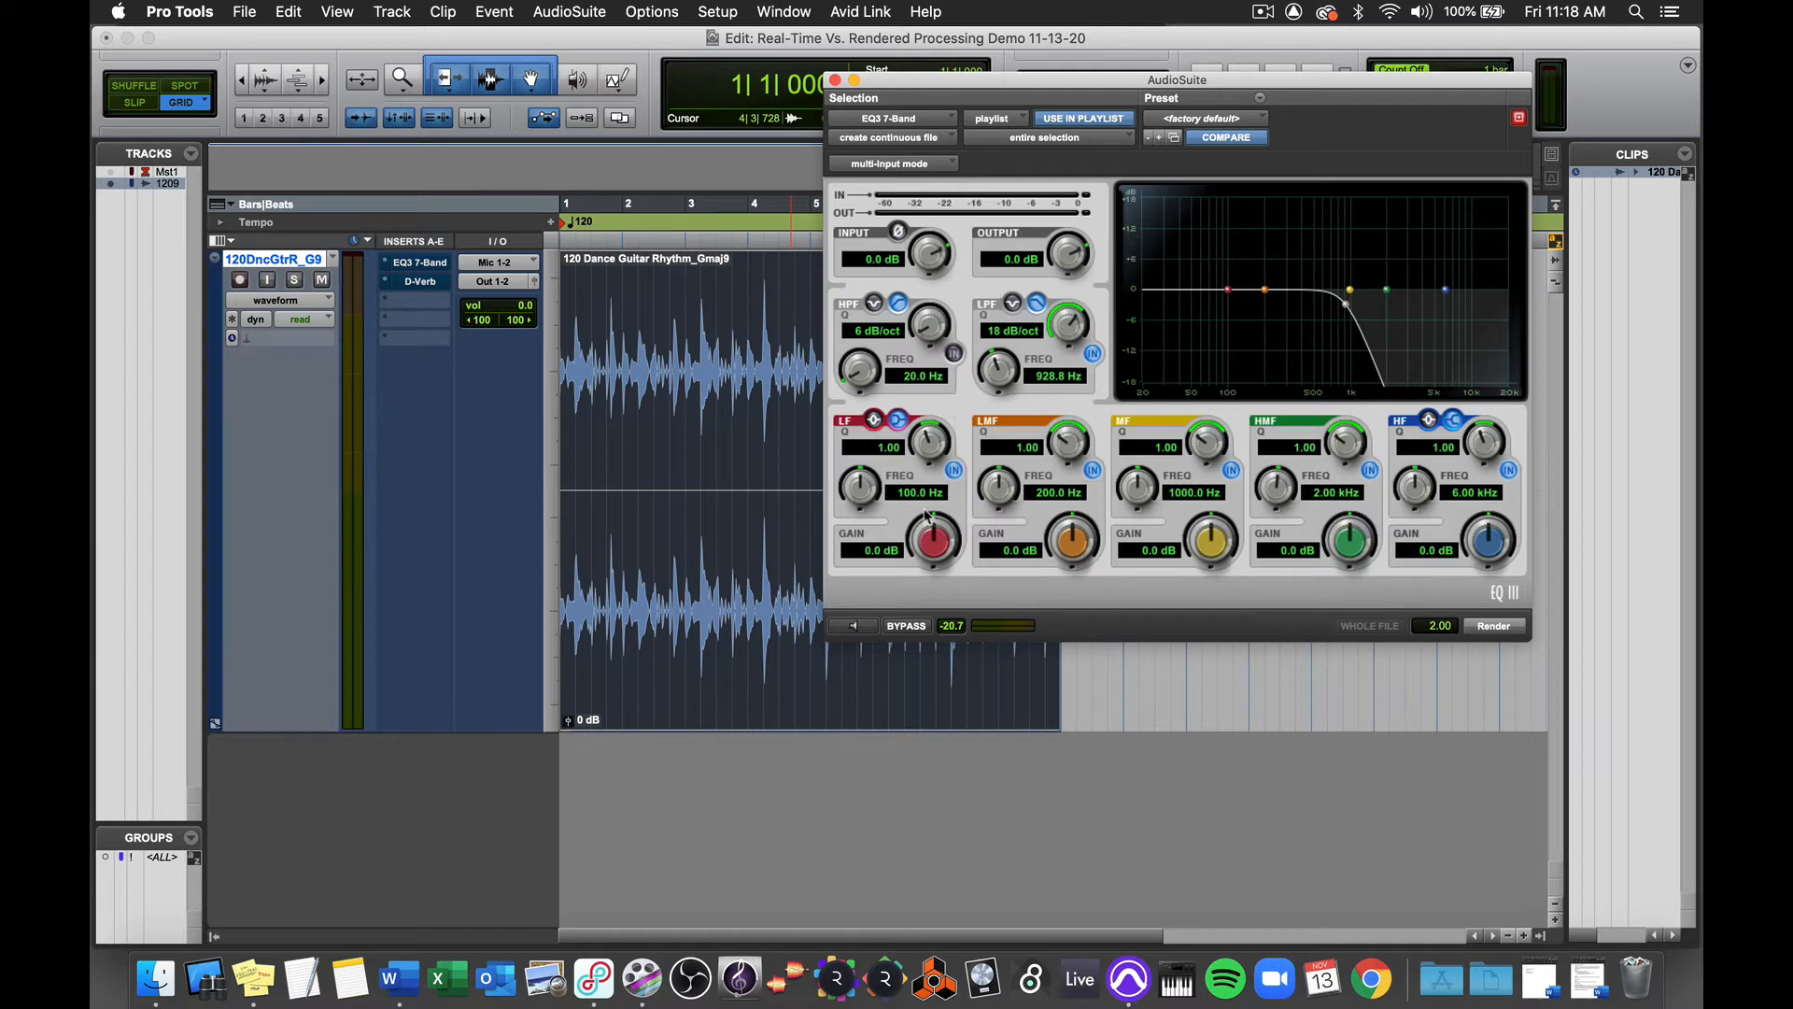
# Step: Preview the AudioSuite EQ while lowering its low-pass frequency to about 342 Hz, and render it onto the guitar clip
pyautogui.click(854, 627)
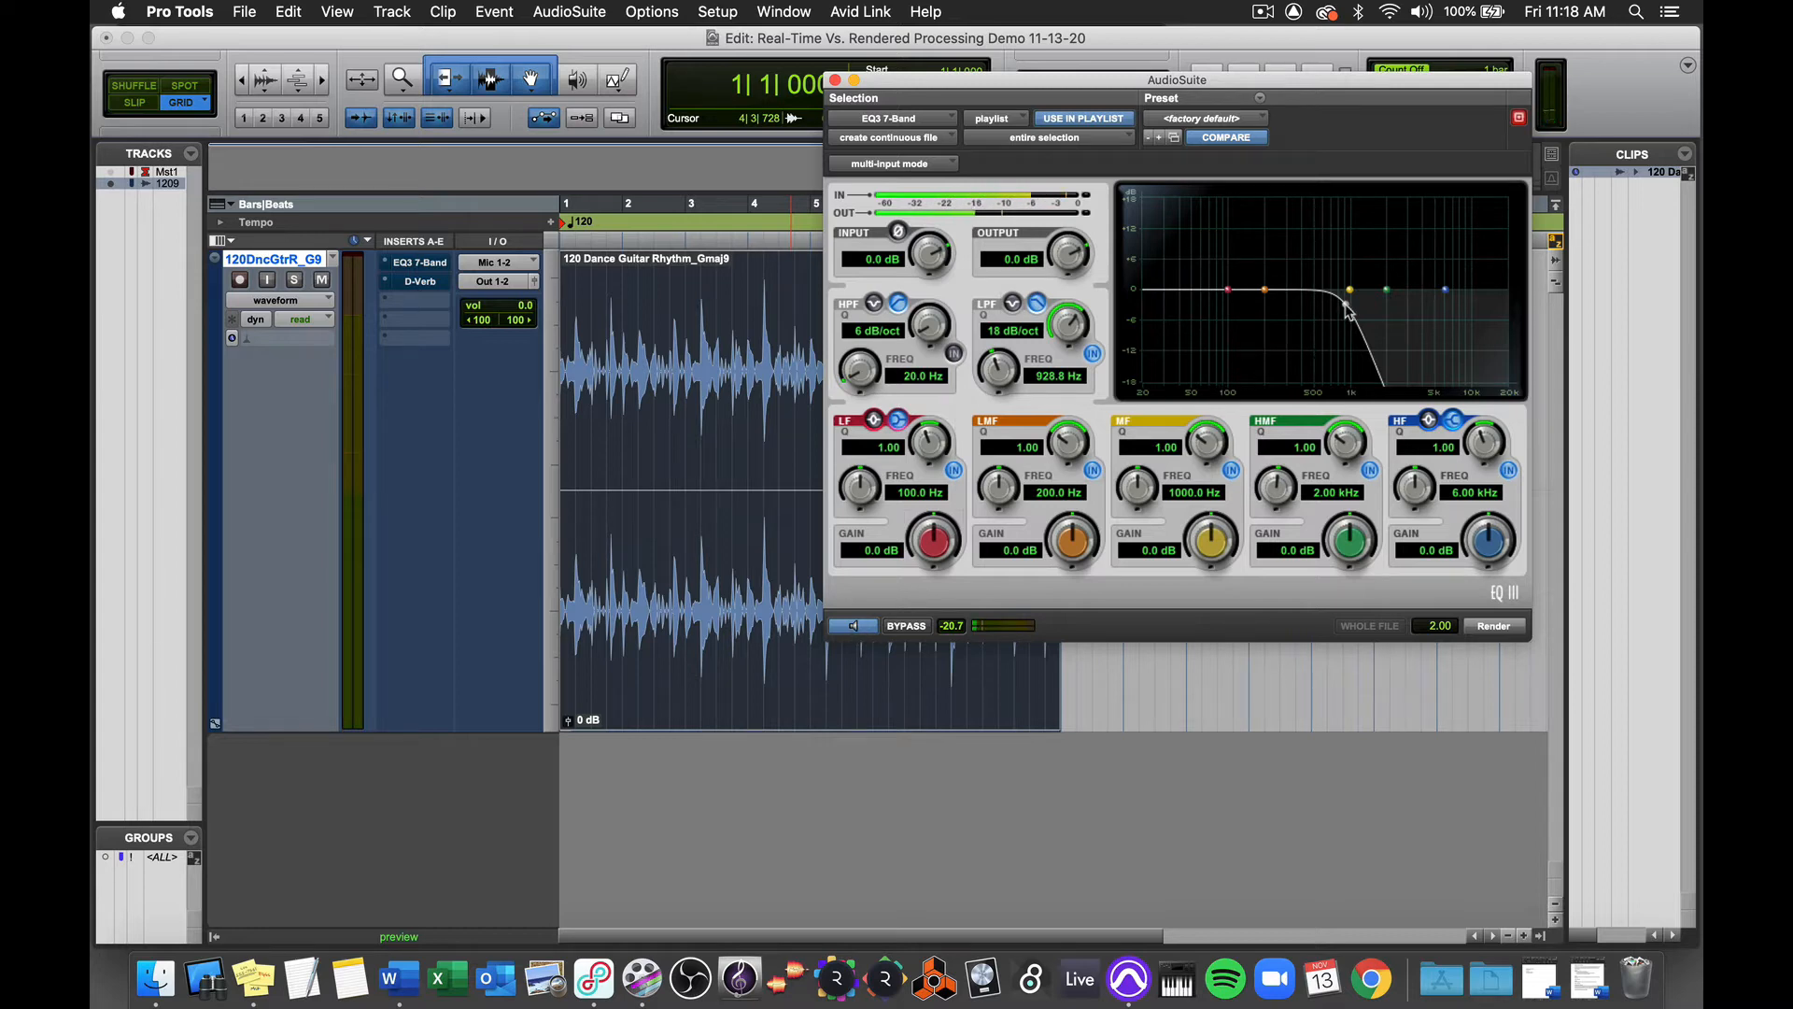
pyautogui.moveTo(1345, 308); pyautogui.dragTo(1294, 314)
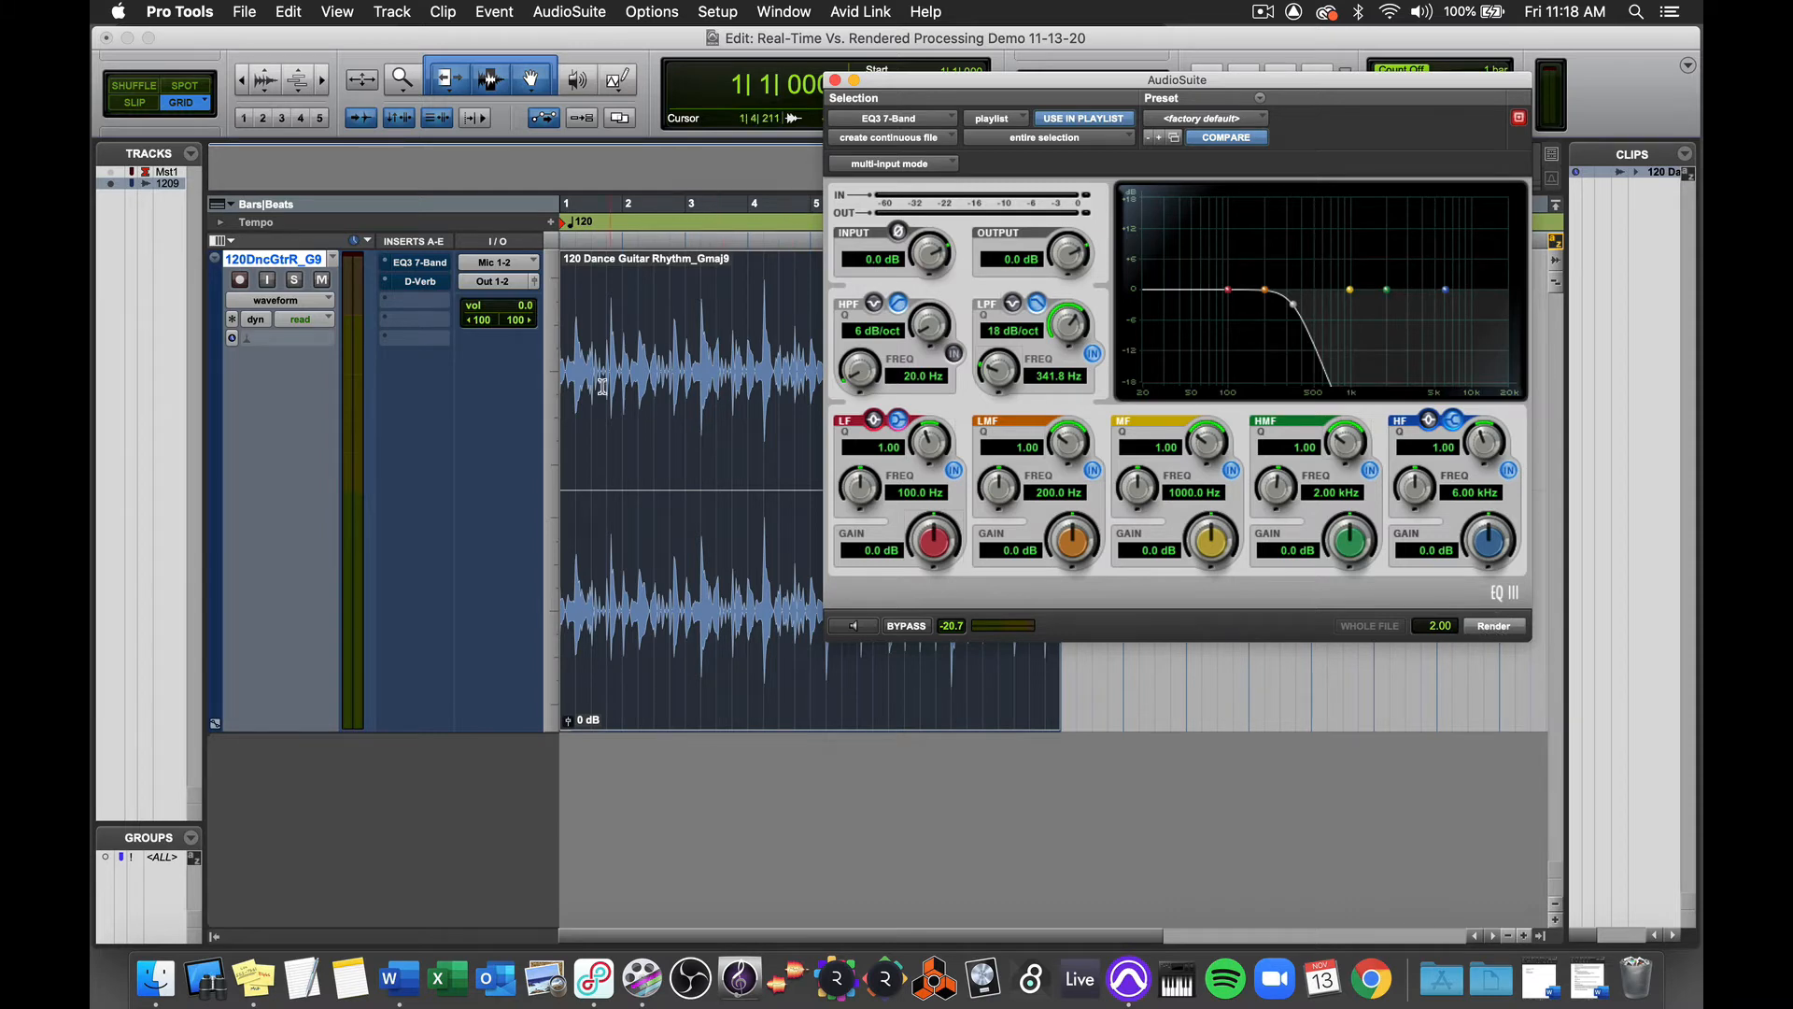
pyautogui.click(1495, 628)
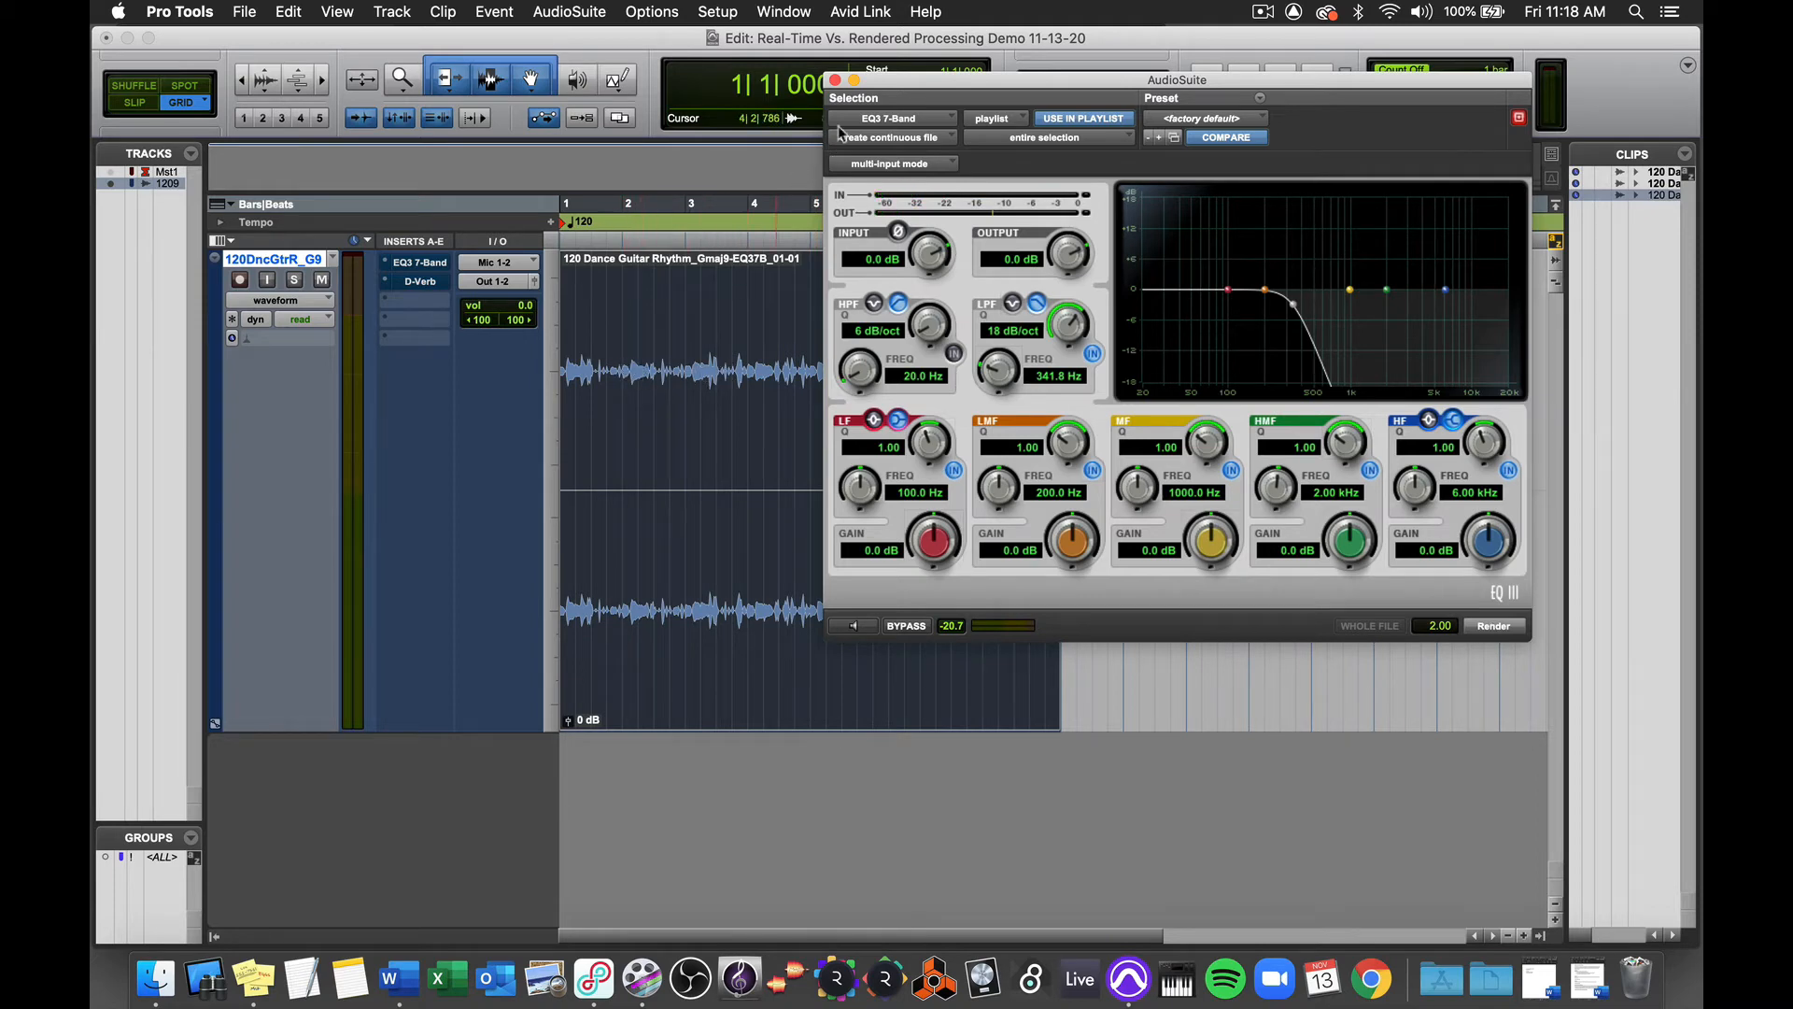
# Step: Move the AudioSuite window clear of the clip and undo the EQ render
pyautogui.moveTo(881, 82); pyautogui.dragTo(1017, 389)
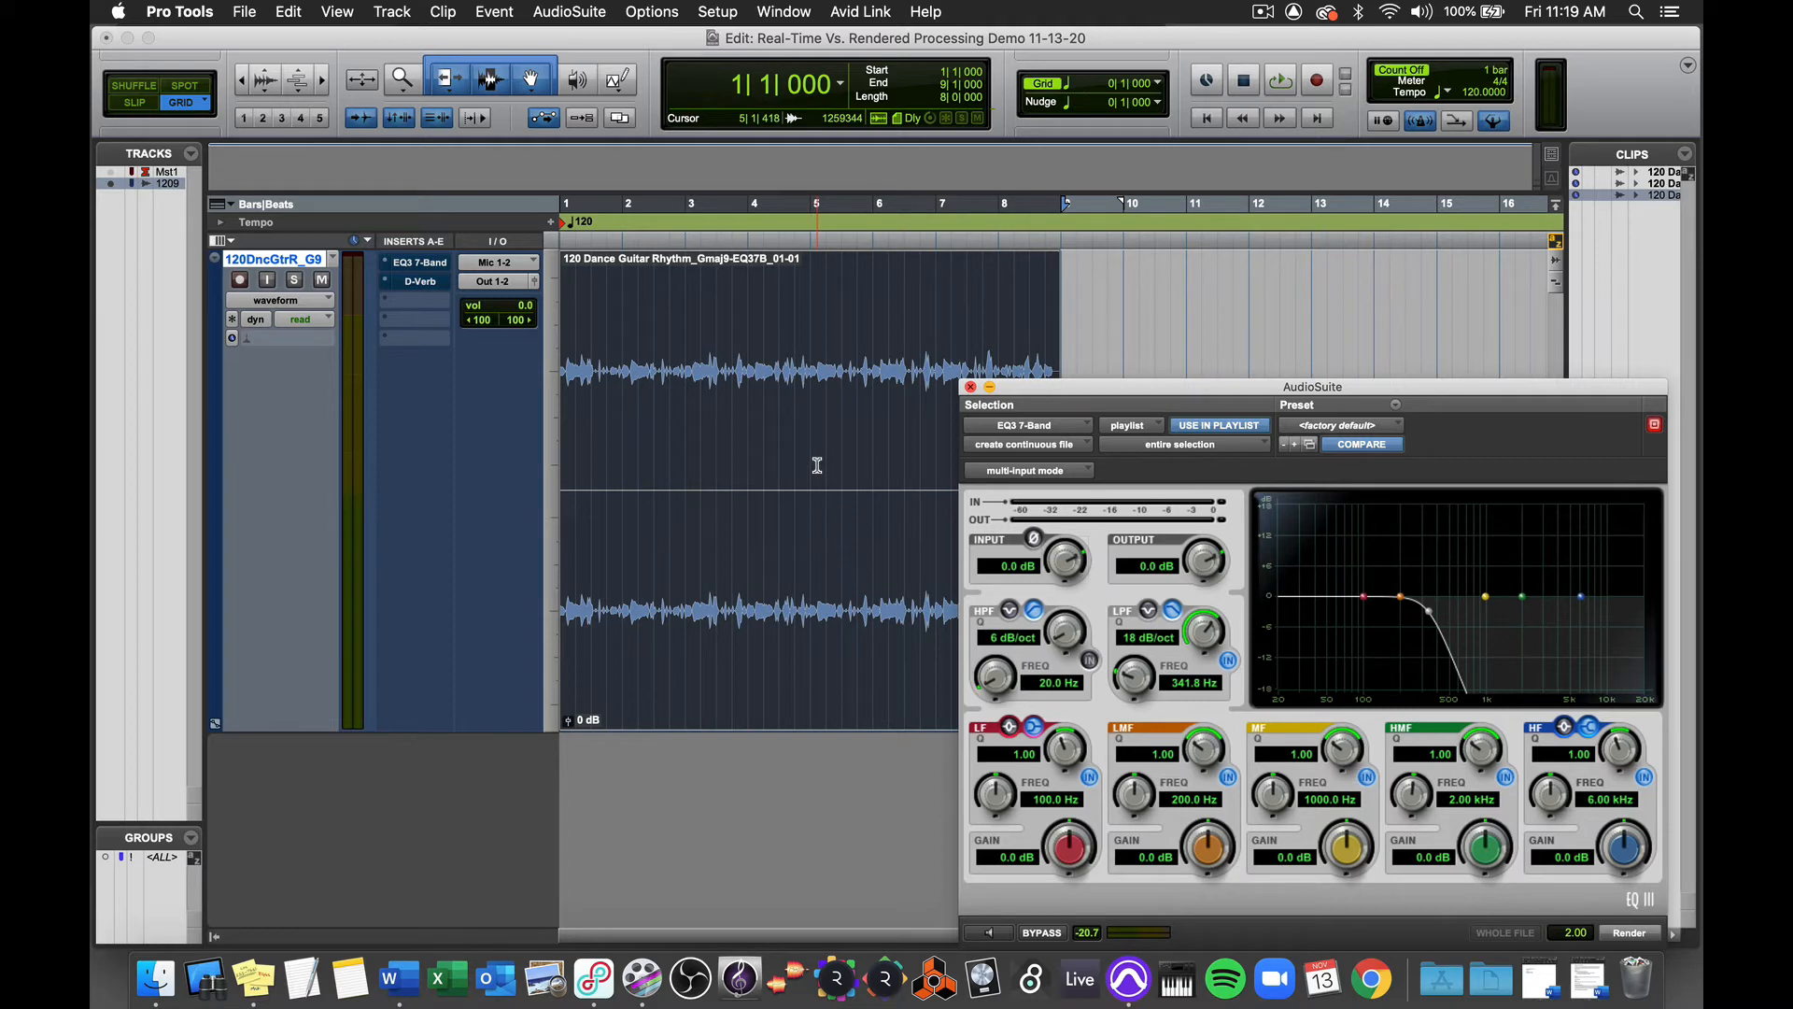
pyautogui.press('super+z')
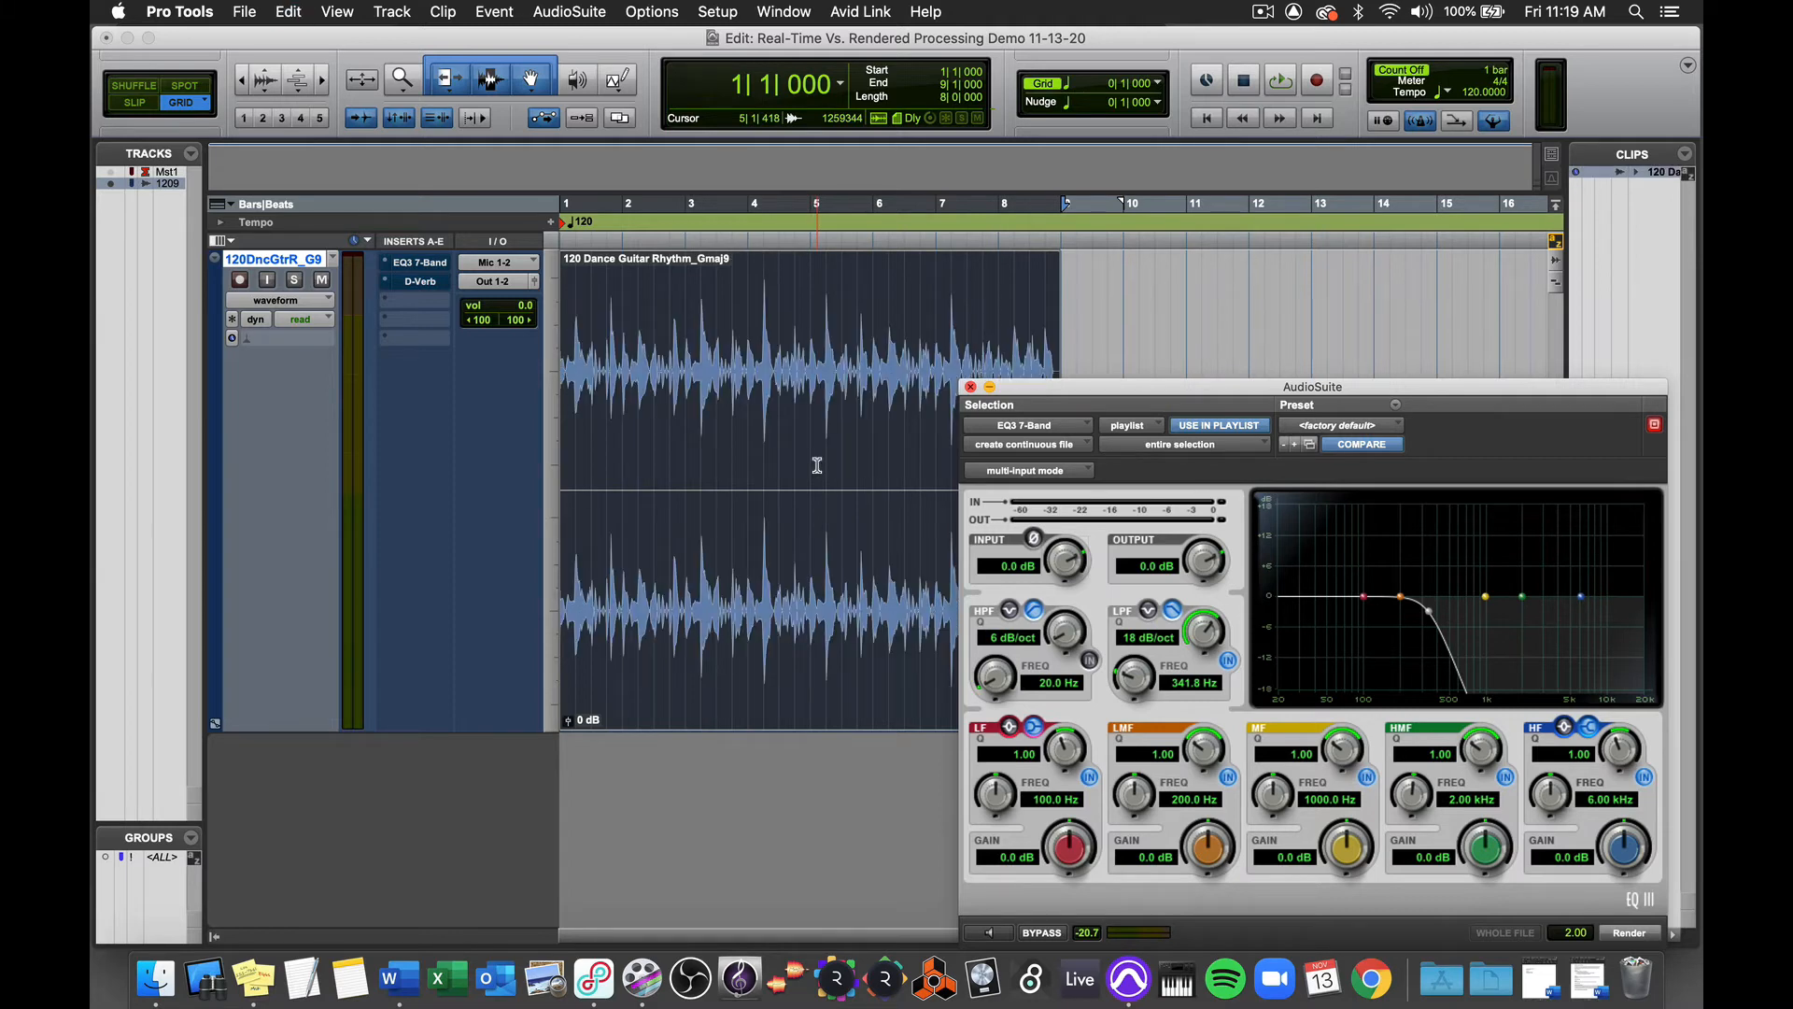
pyautogui.moveTo(1068, 392); pyautogui.dragTo(731, 142)
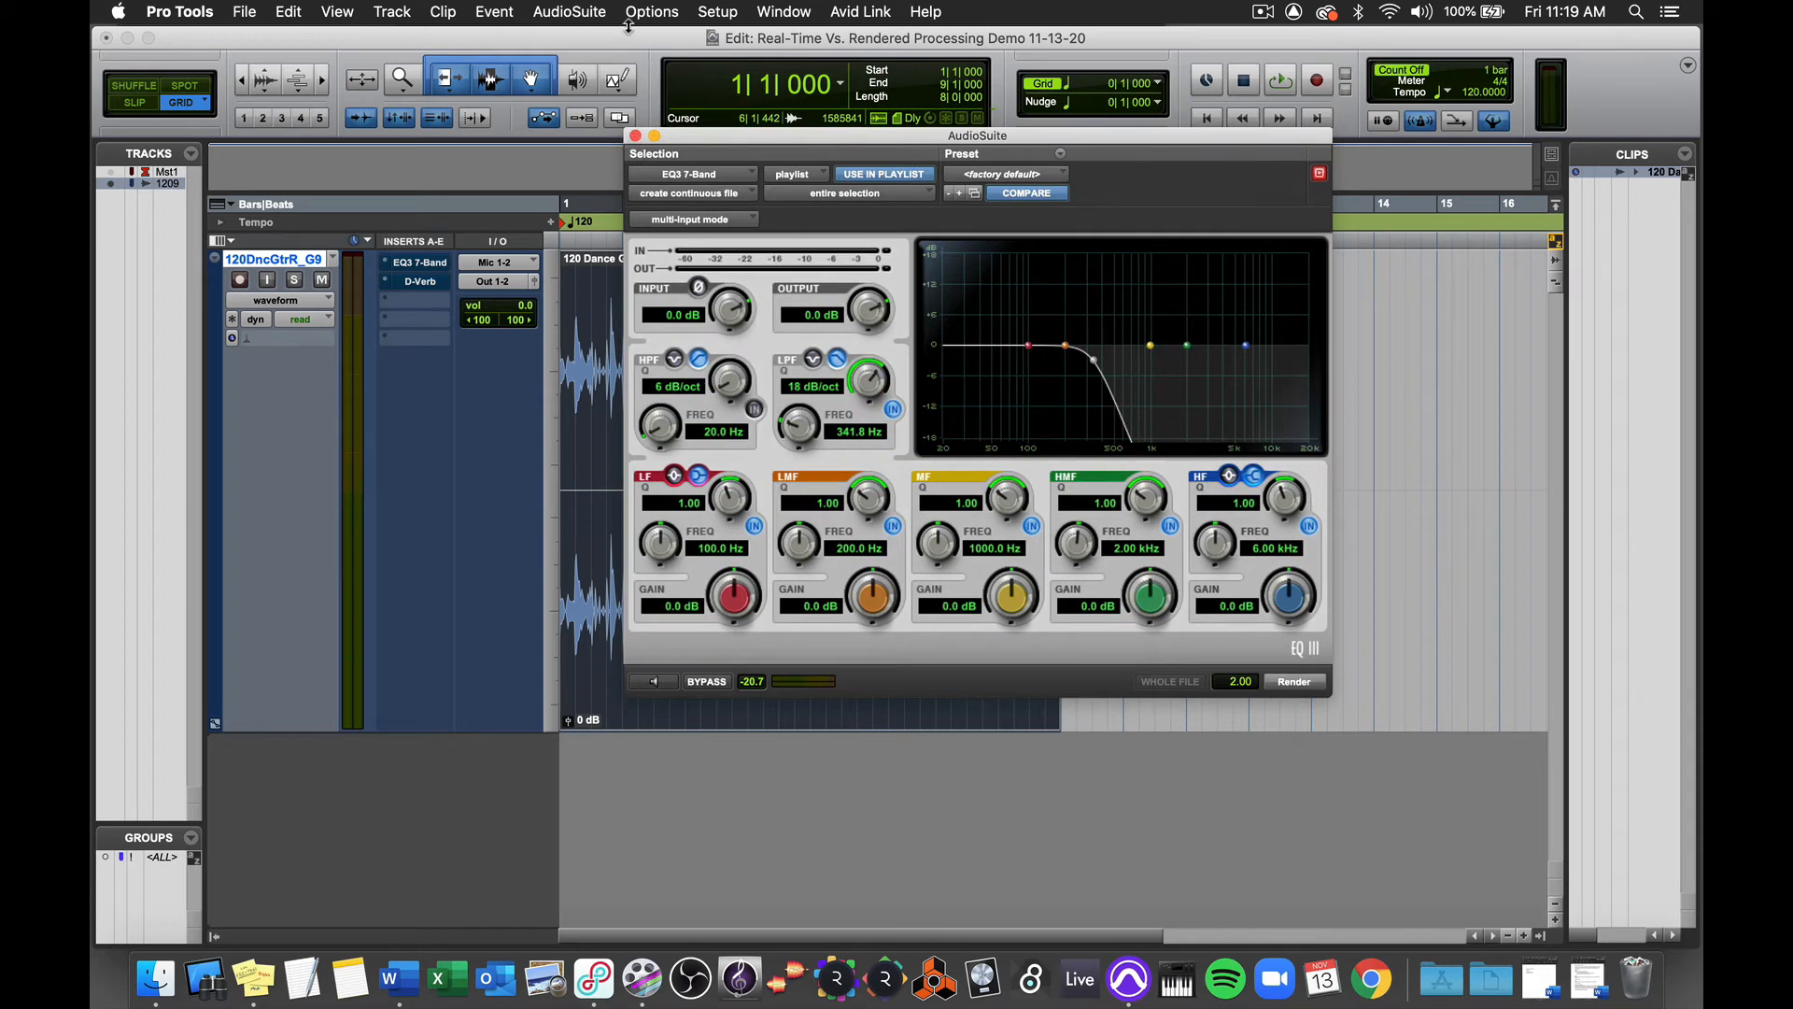
# Step: Open the AudioSuite D-Verb for the guitar clip and set its wet/dry mix to 40%
pyautogui.click(565, 13)
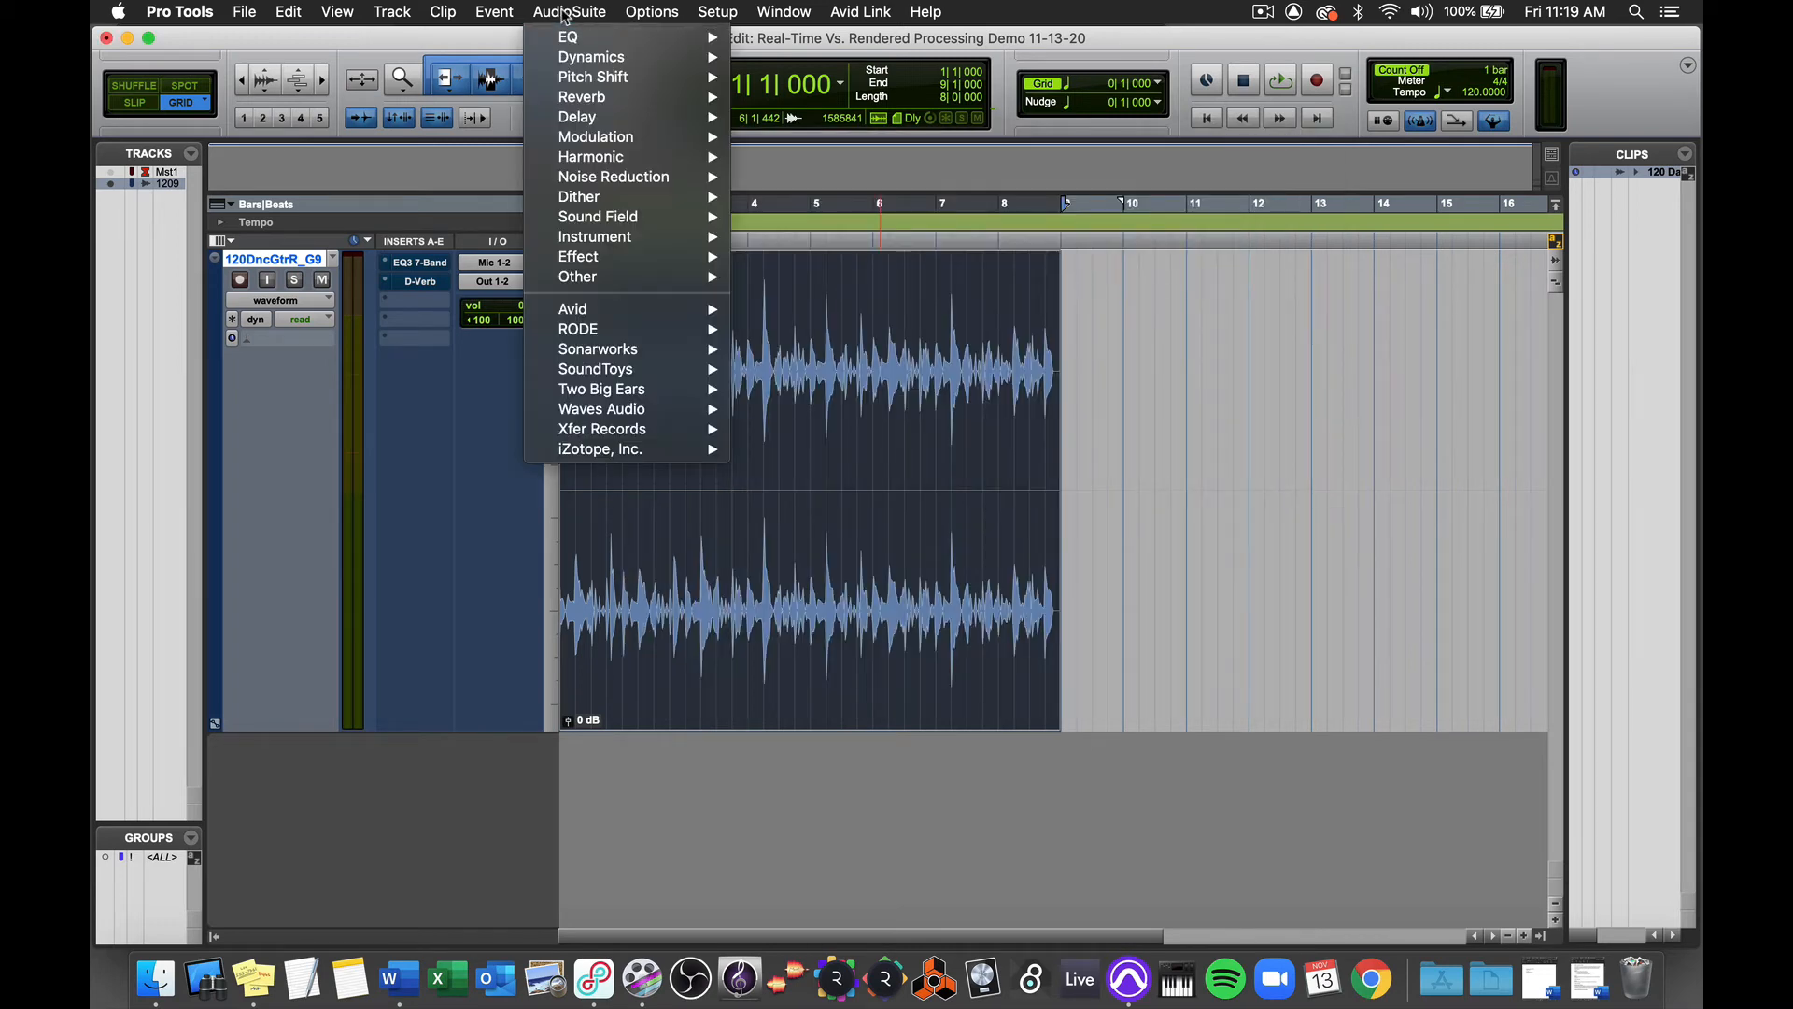
pyautogui.moveTo(700, 99)
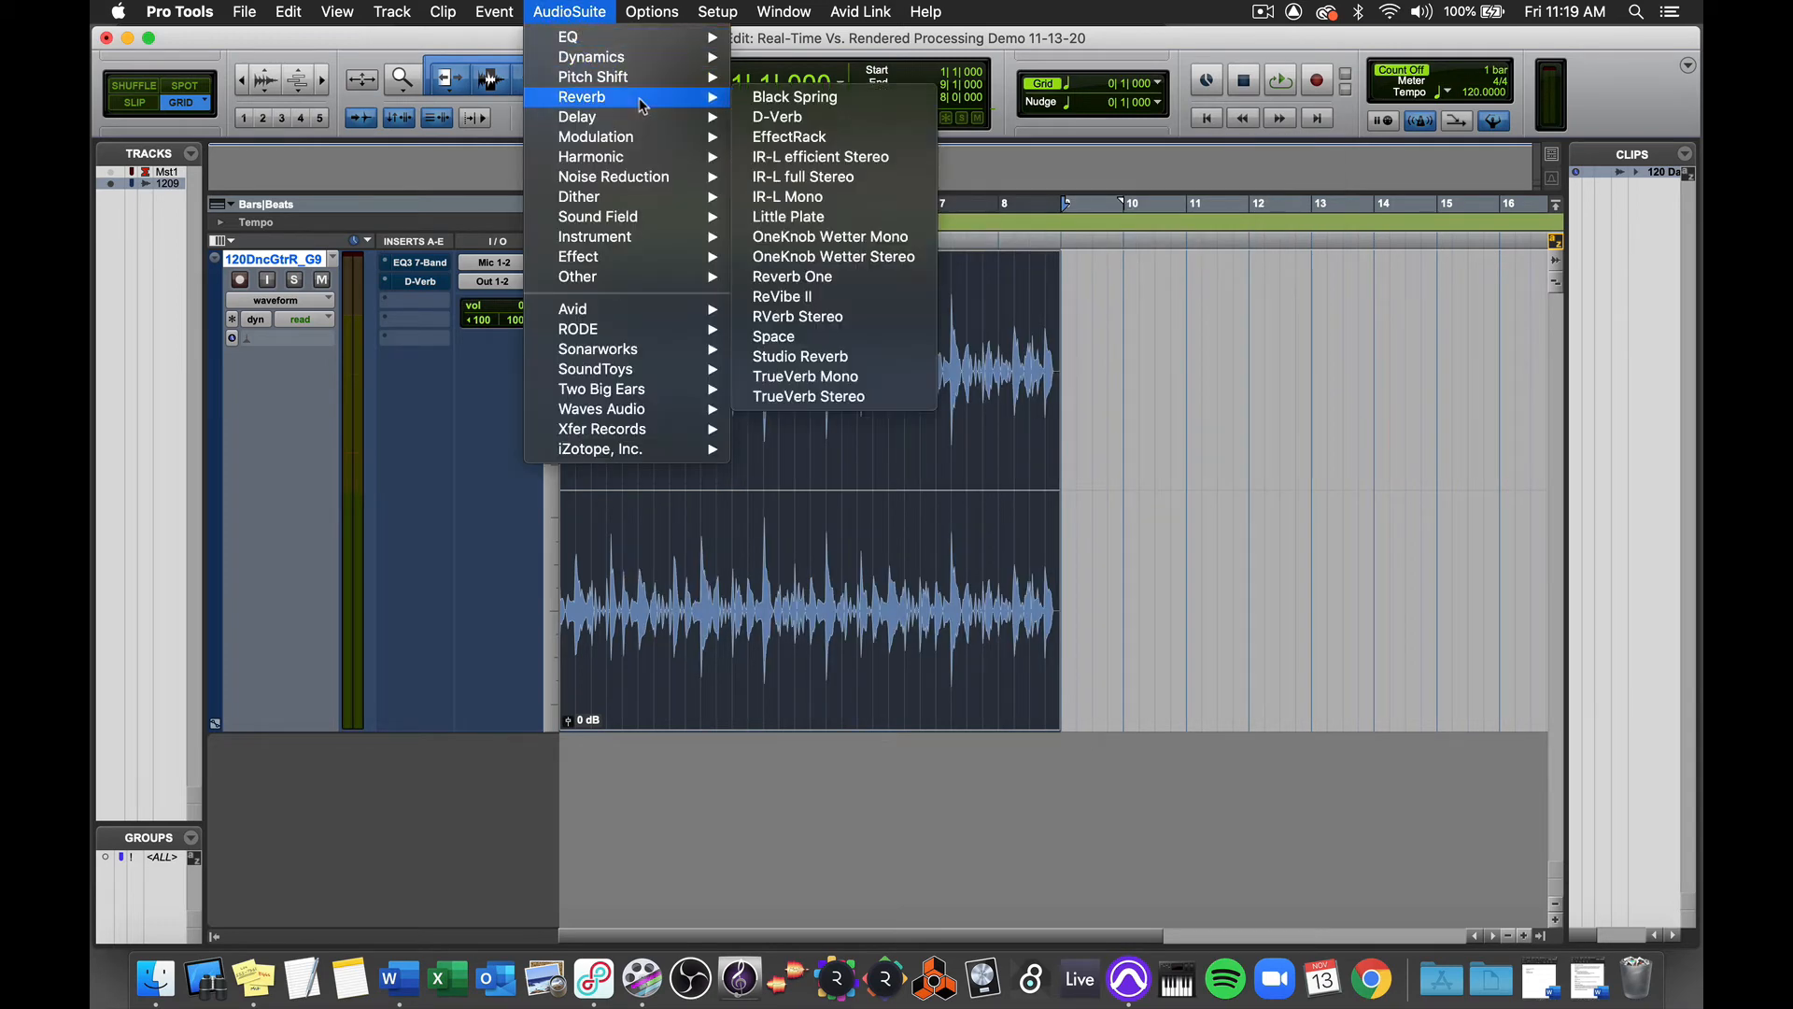
pyautogui.click(781, 118)
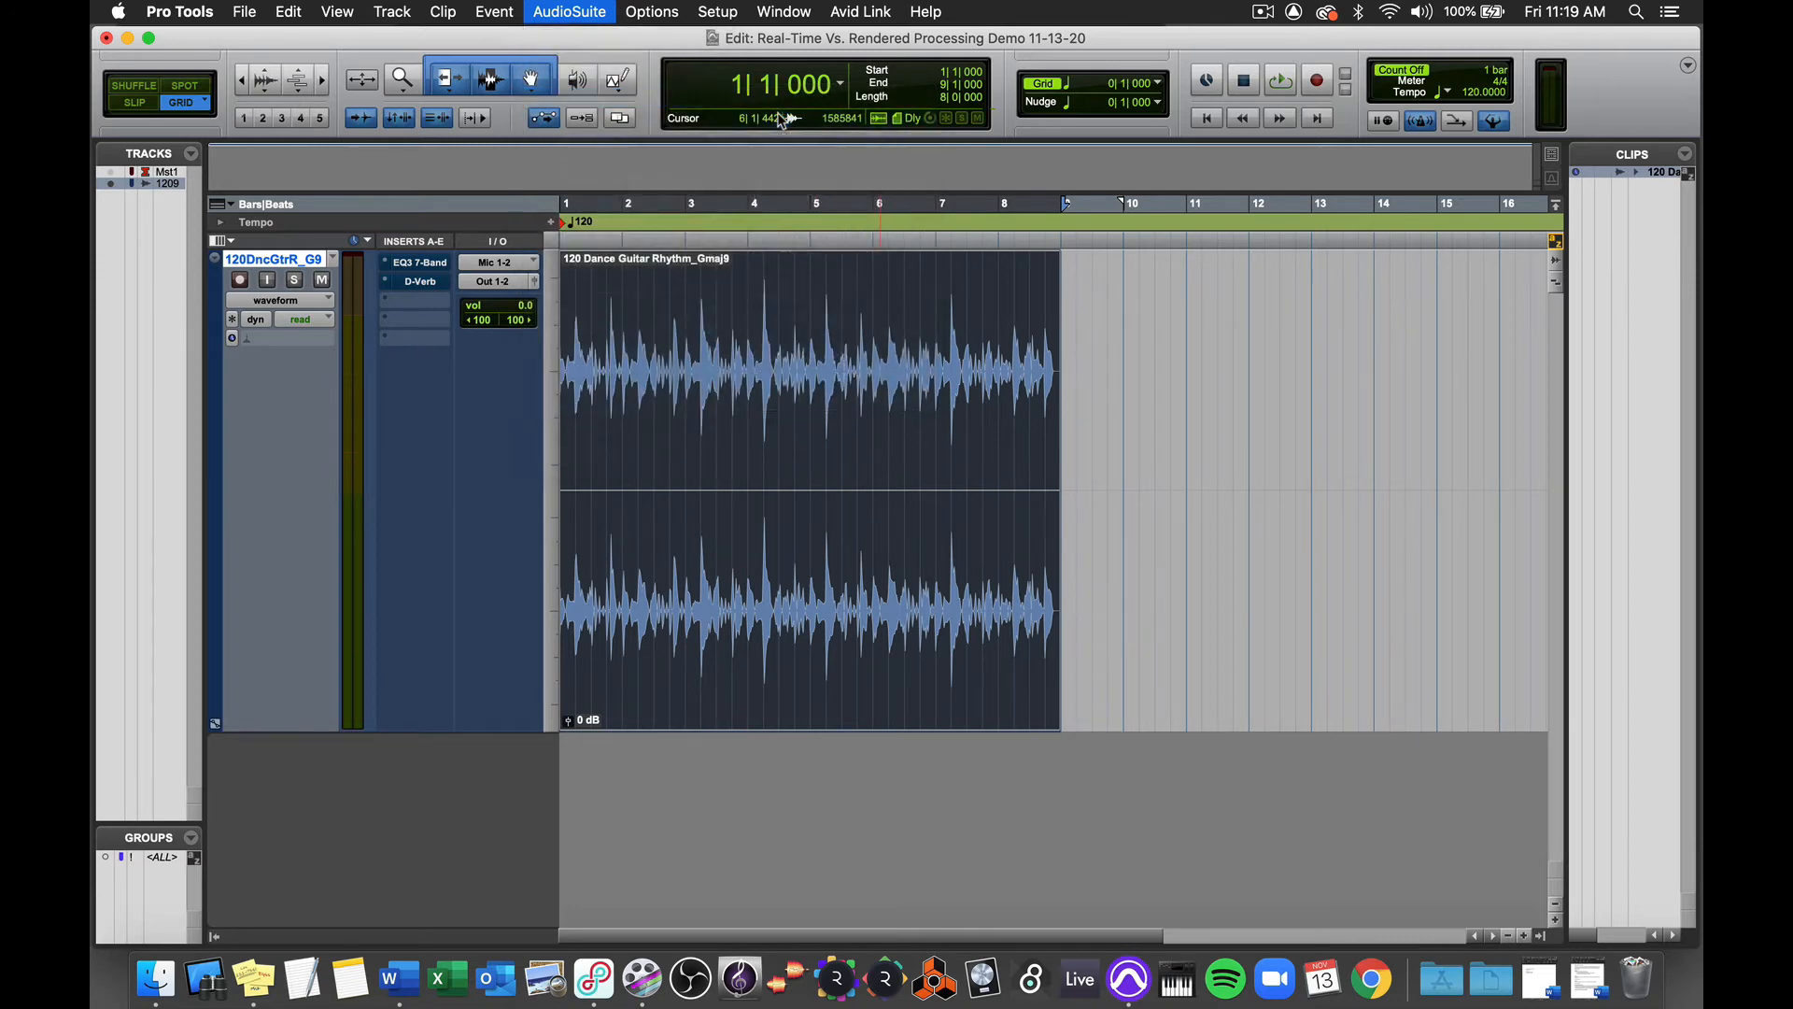
pyautogui.moveTo(859, 139); pyautogui.dragTo(1216, 142)
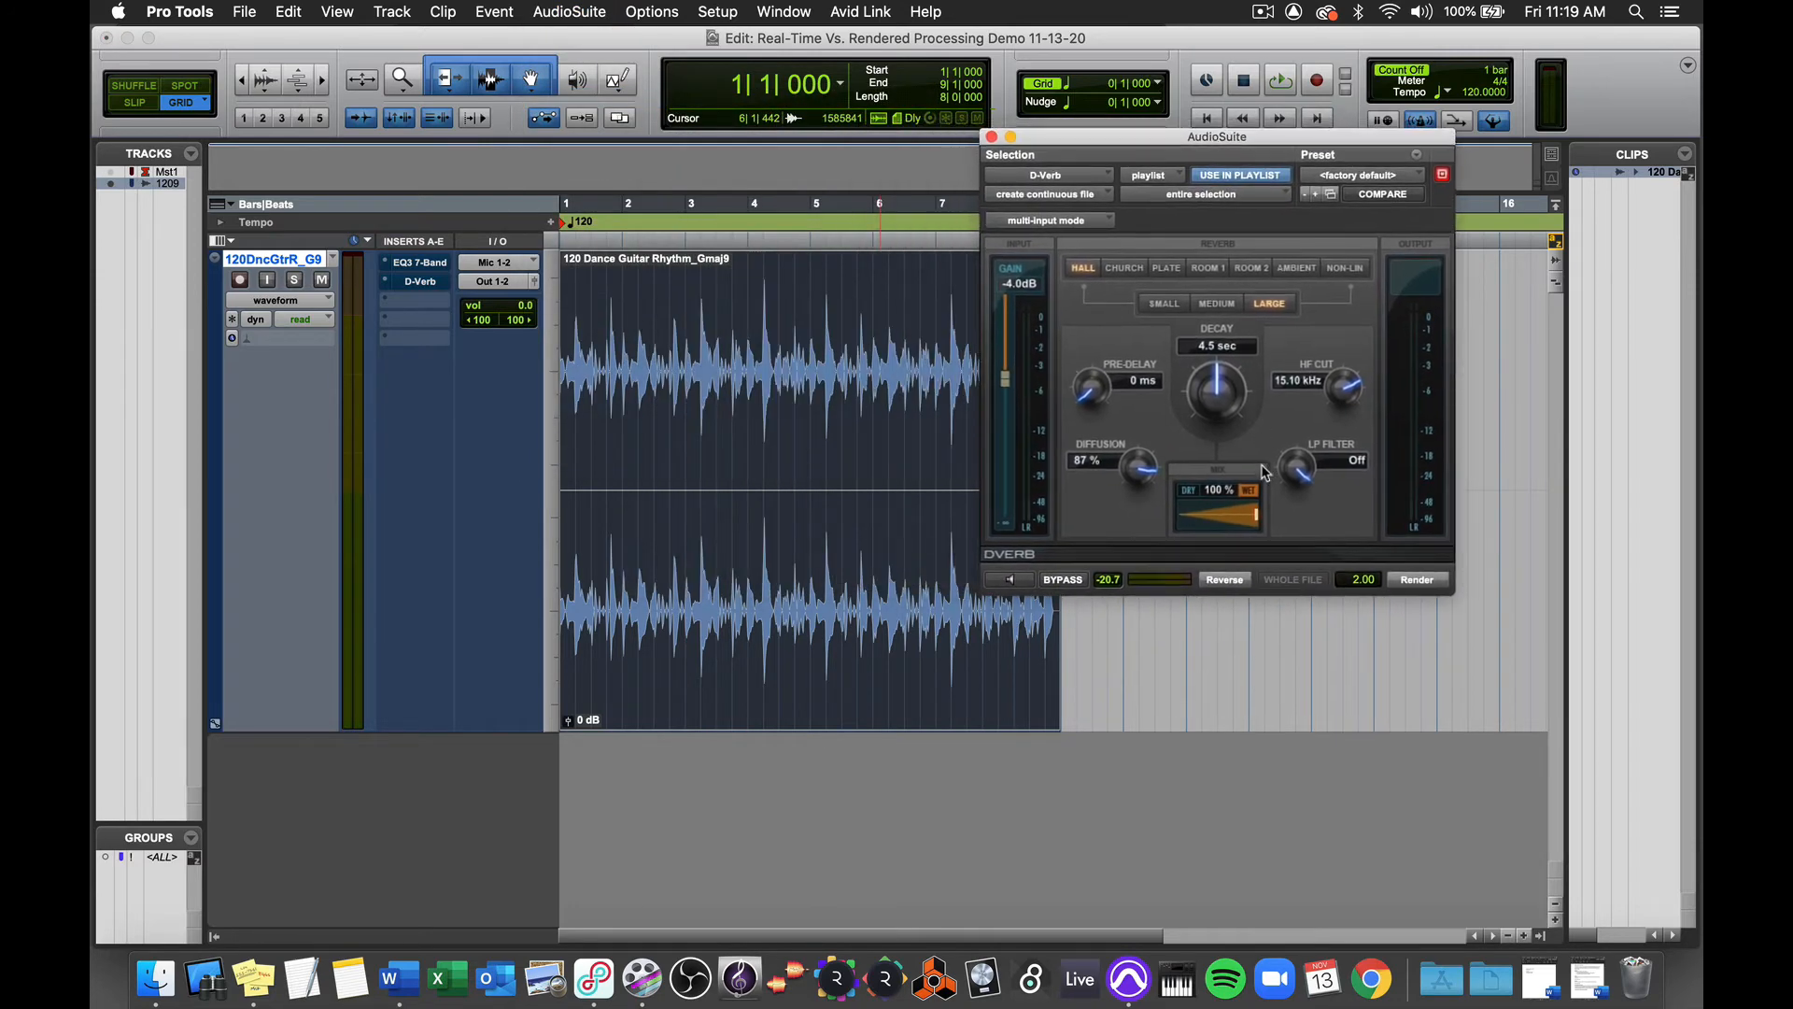
pyautogui.click(1220, 491)
pyautogui.write('40')
pyautogui.press('Return')
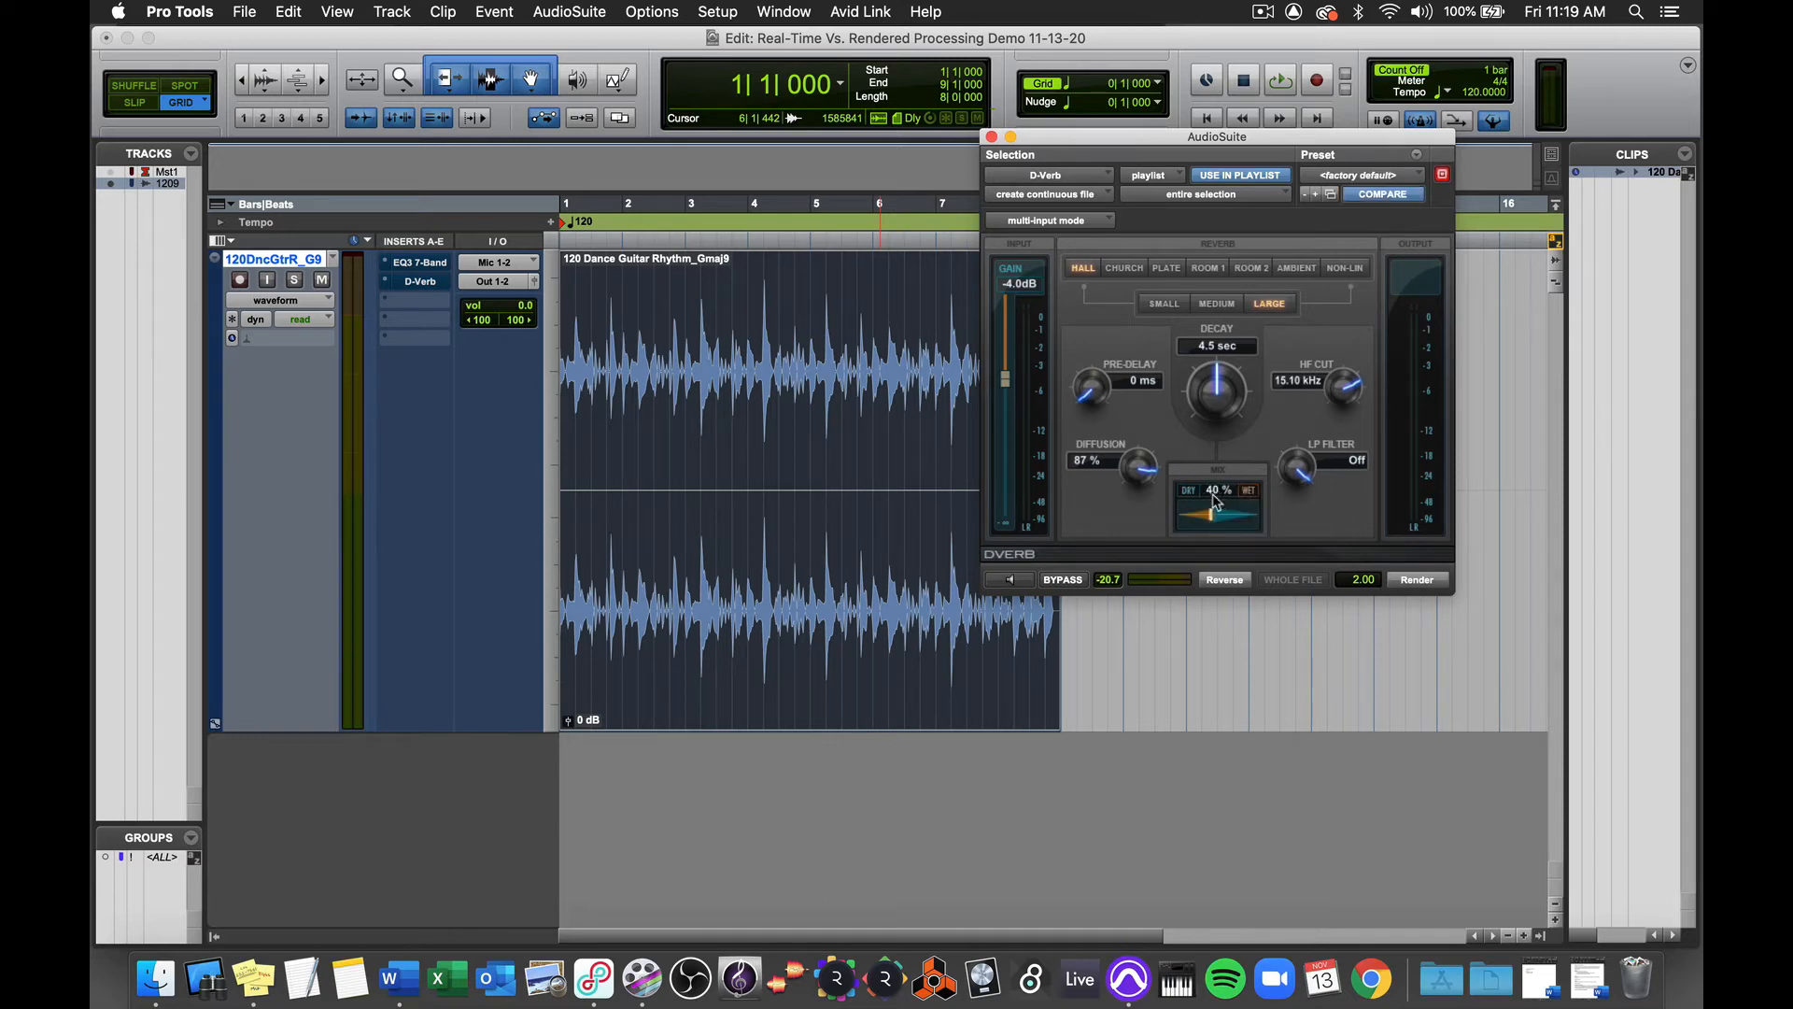
# Step: Play the guitar clip briefly from bar 2 with the regular transport, without previewing the D-Verb
pyautogui.click(639, 320)
pyautogui.press('space')
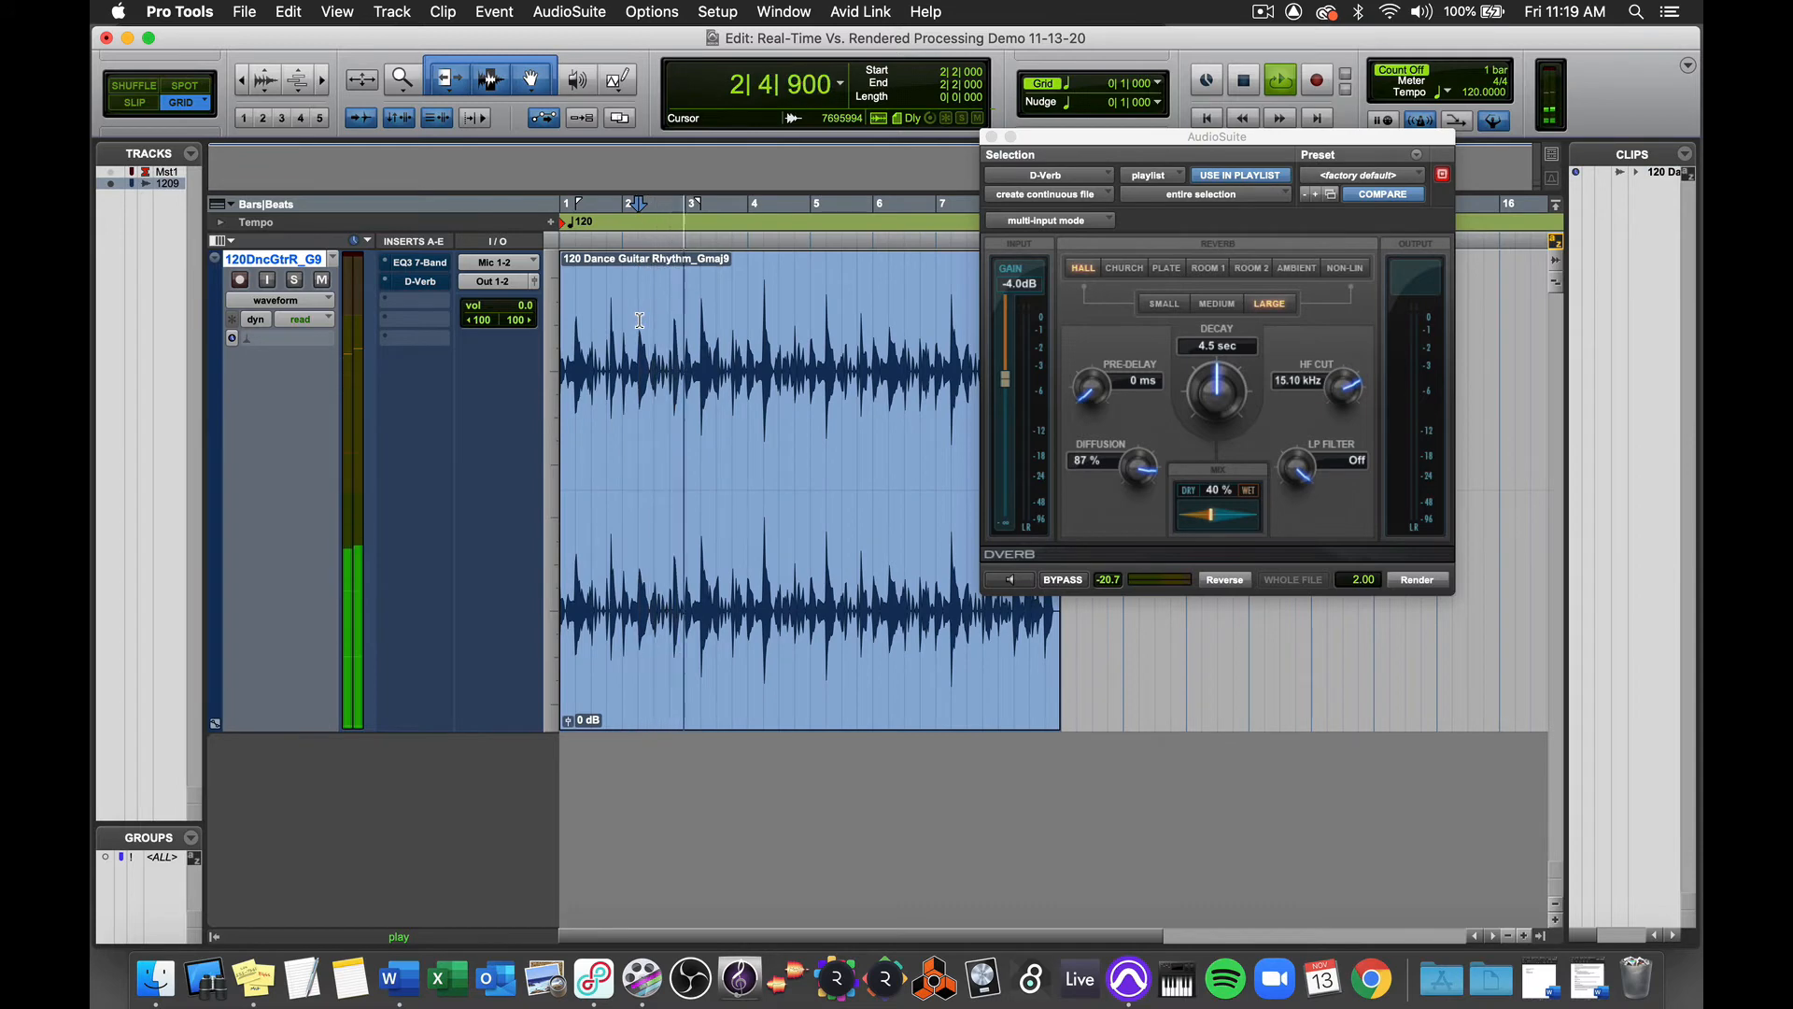
pyautogui.press('space')
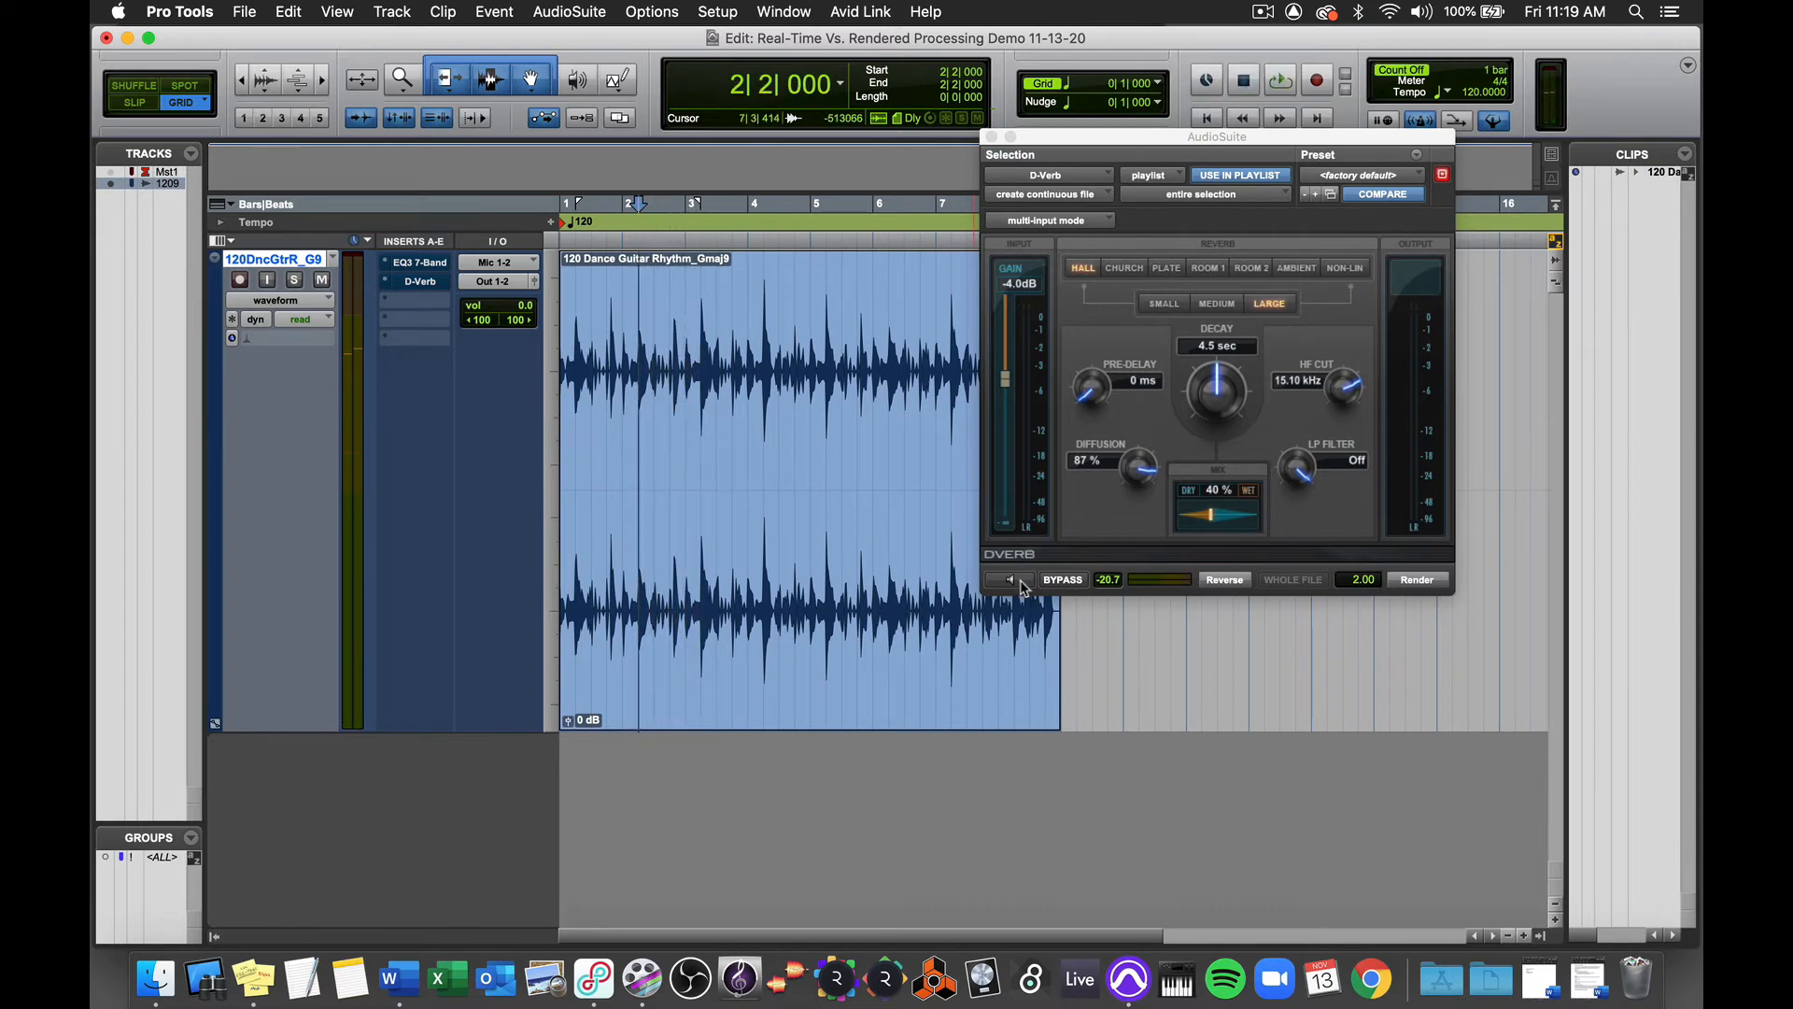
# Step: Select the whole guitar clip, preview the D-Verb processing and render it onto the clip
pyautogui.press('super+a')
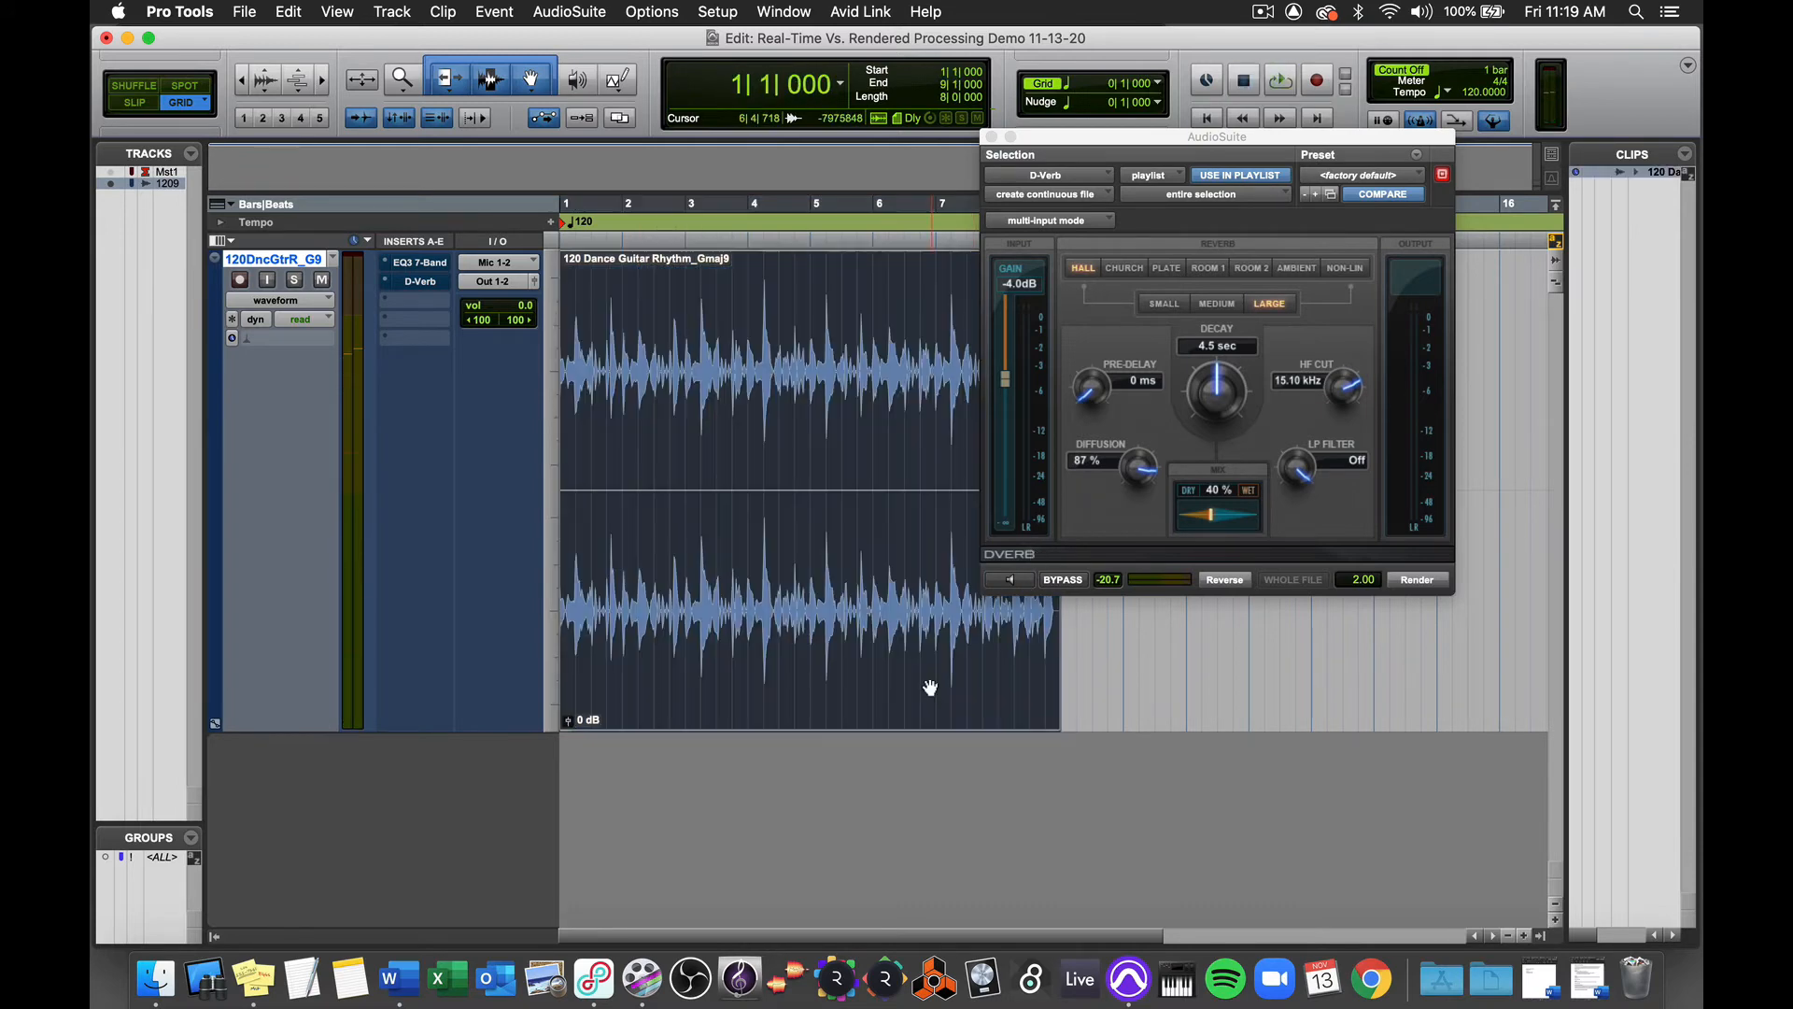
pyautogui.click(1010, 579)
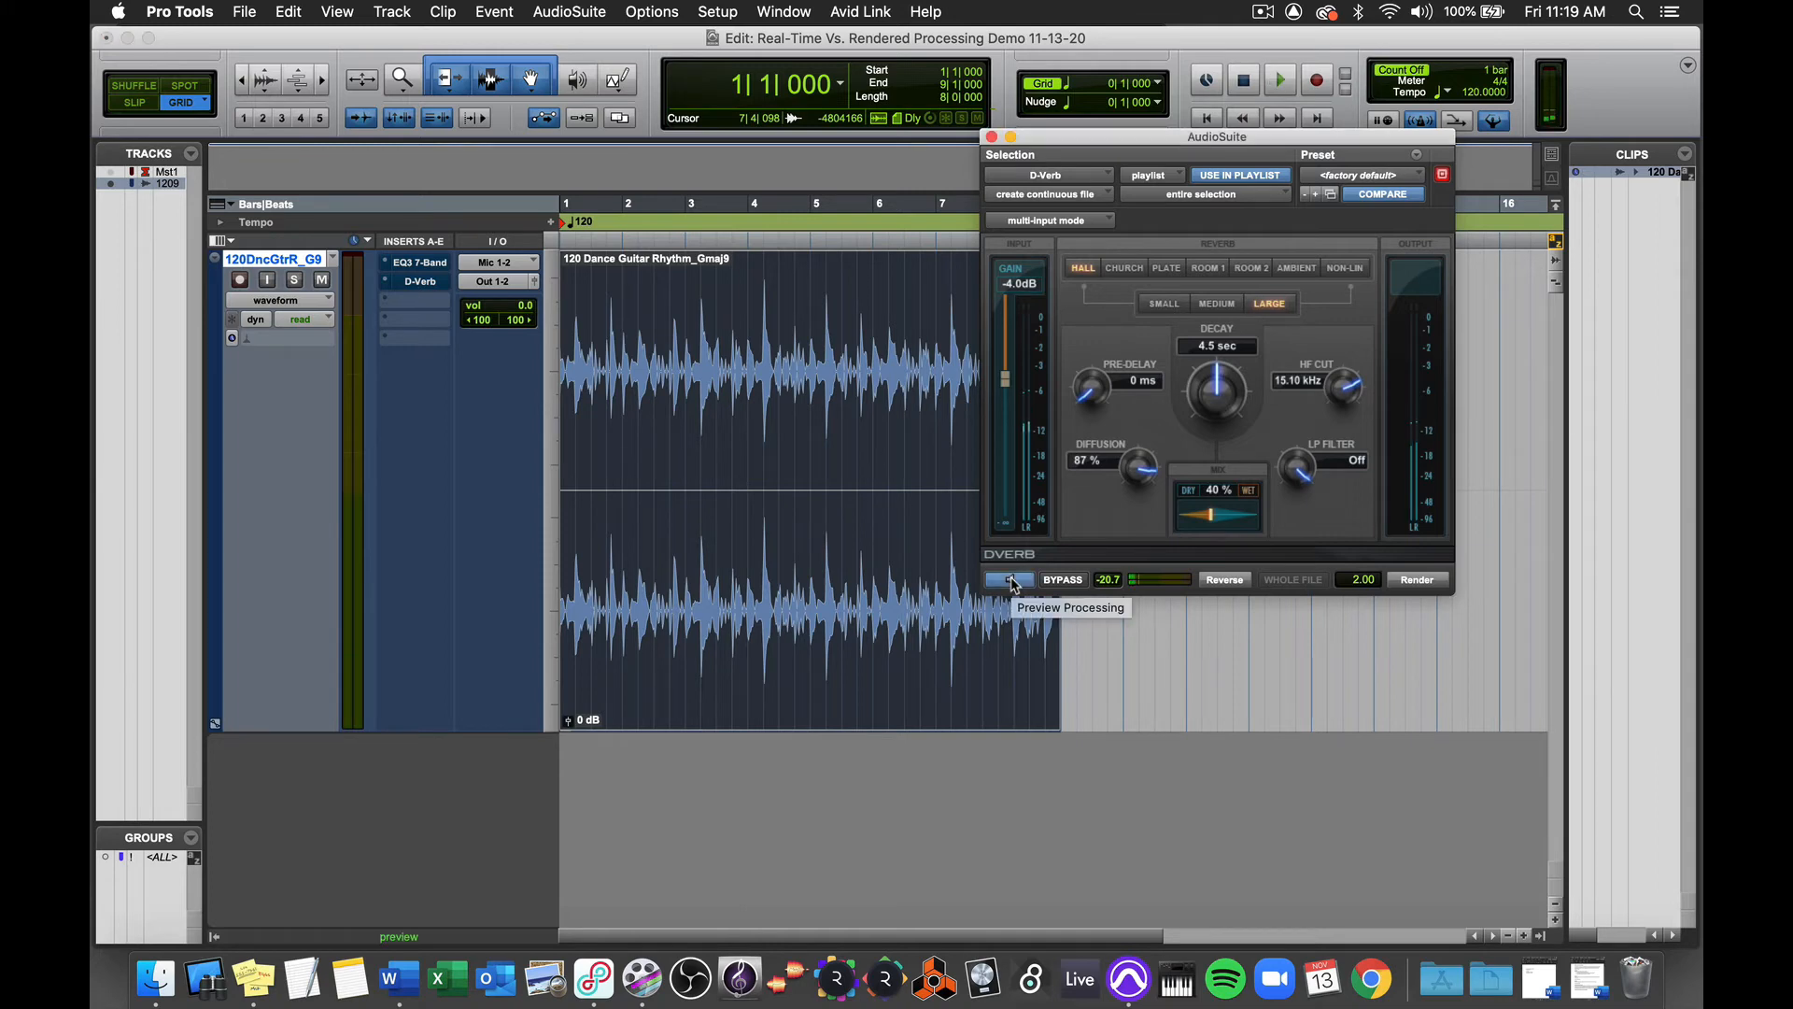
pyautogui.click(1014, 581)
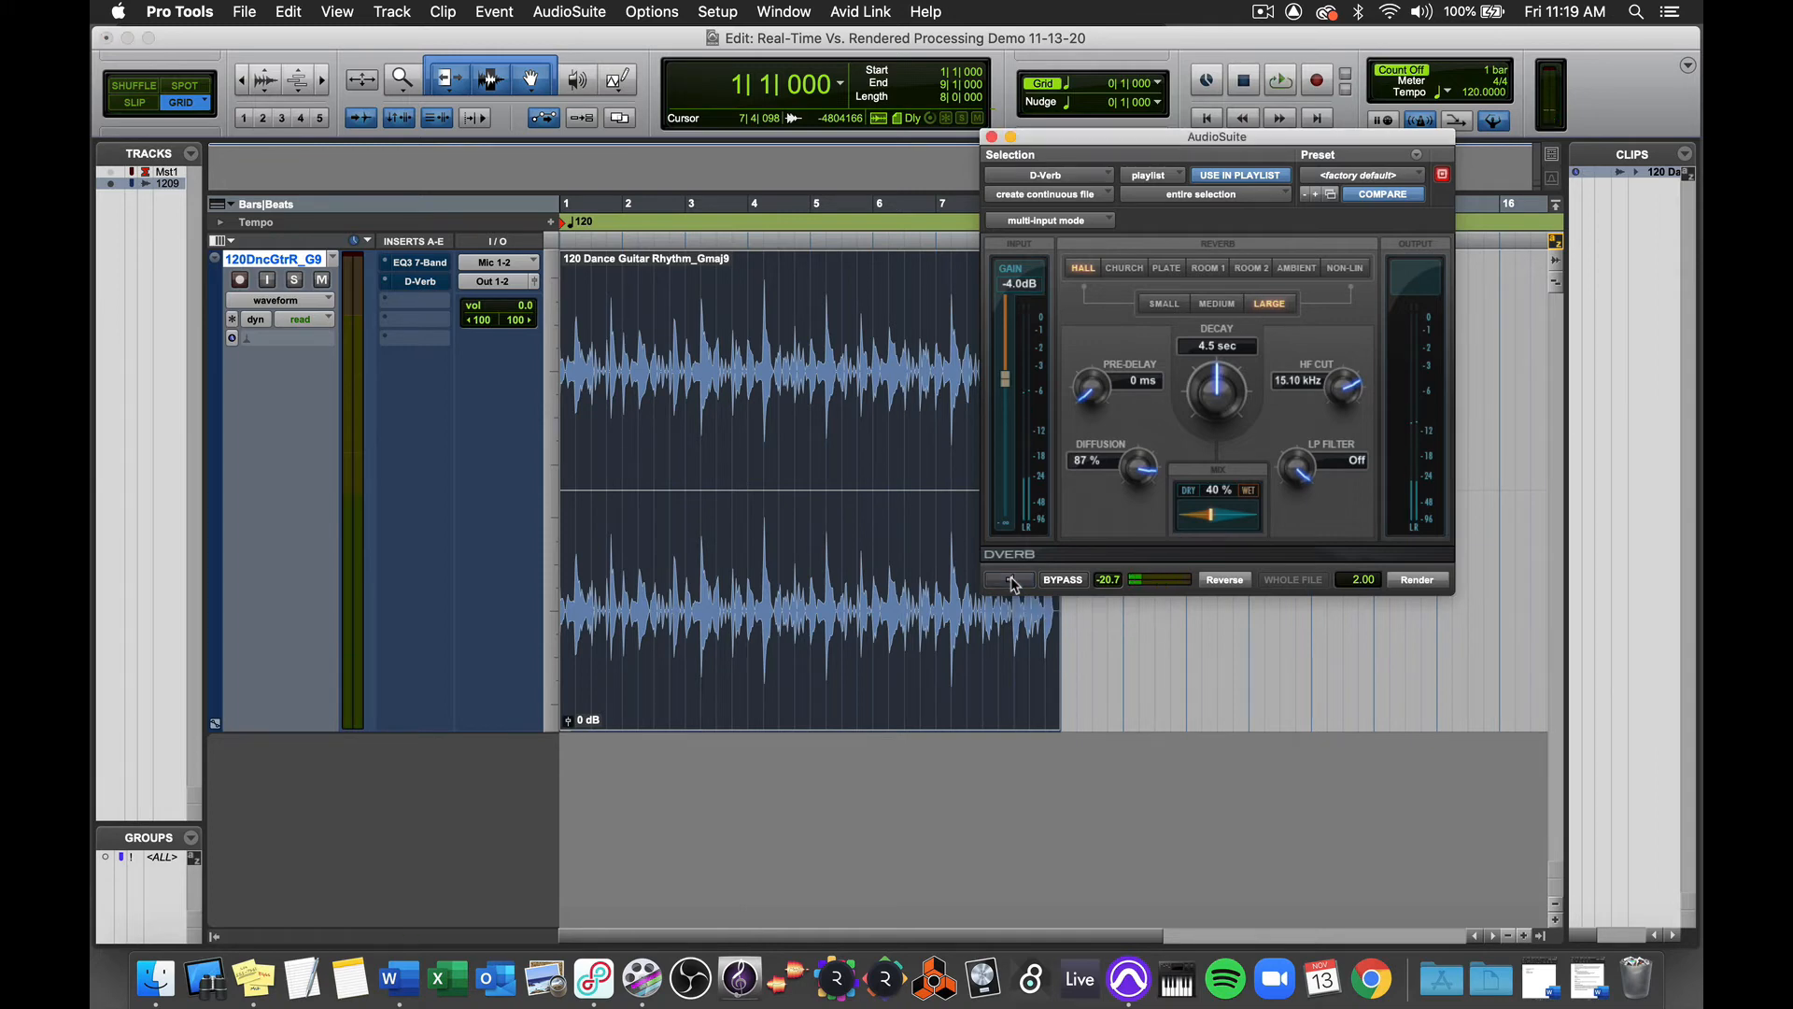
pyautogui.click(1414, 580)
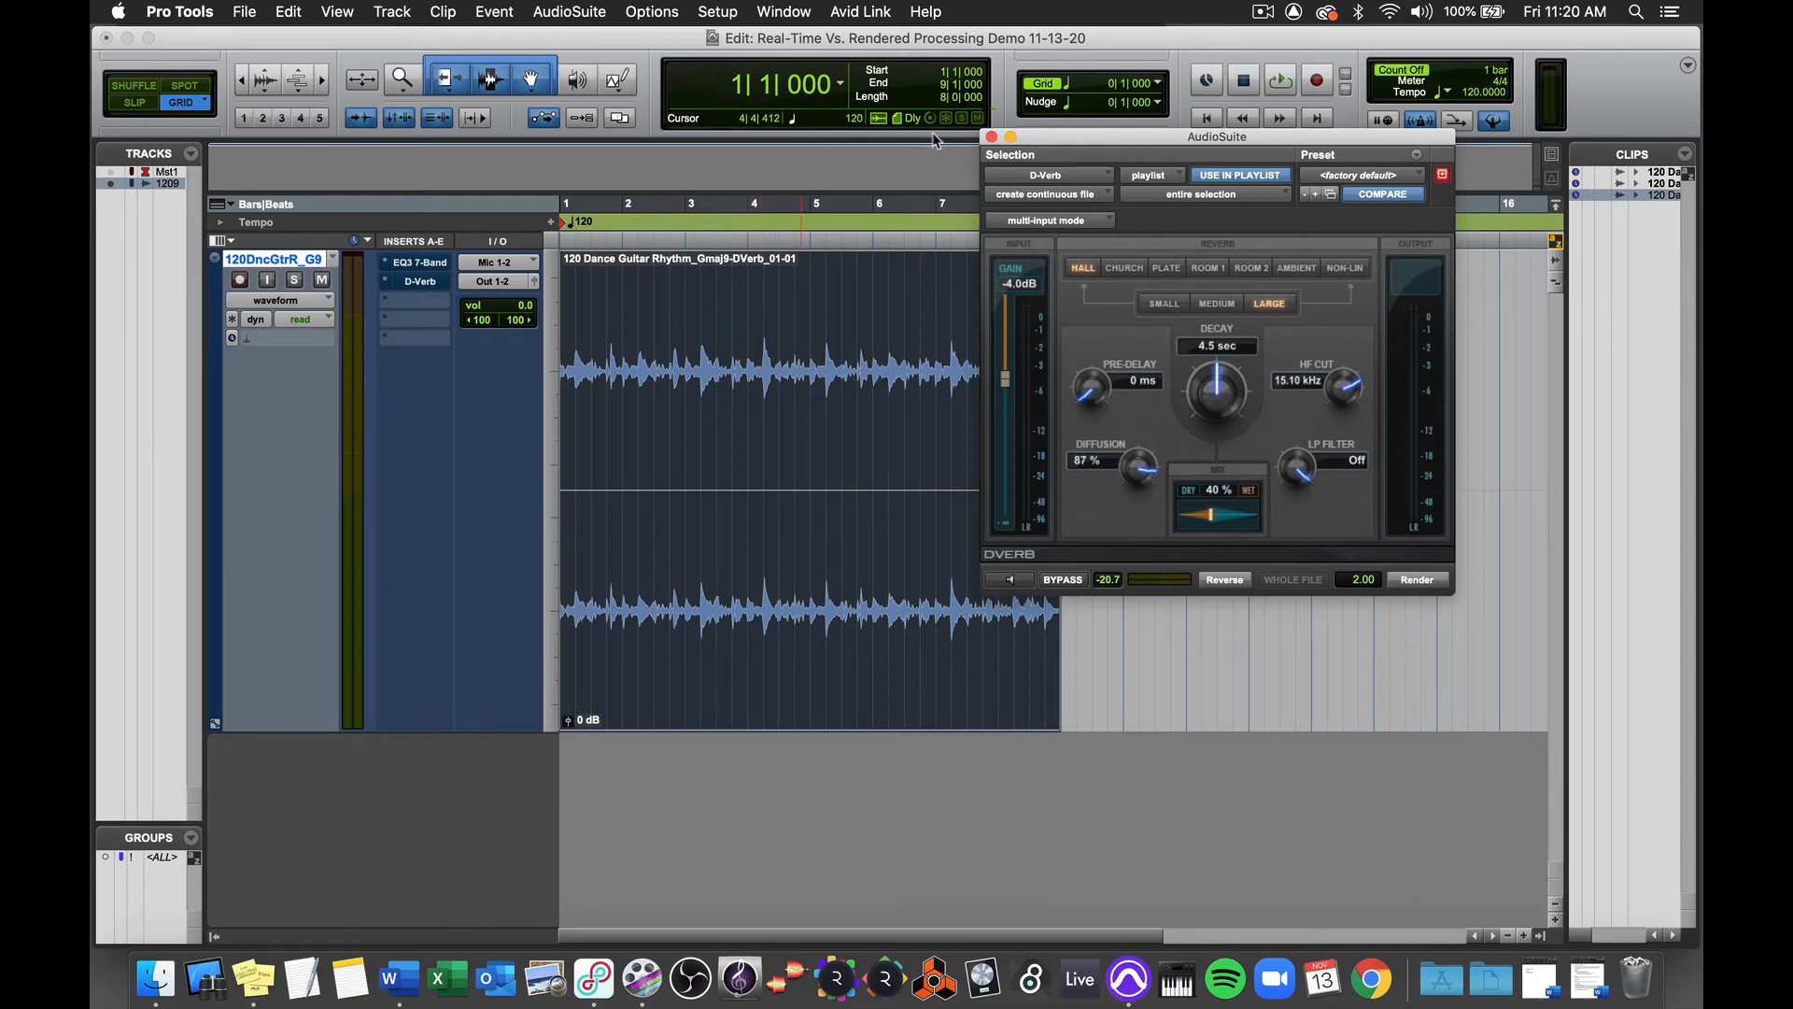
# Step: Close the D-Verb window and inspect the session's Audio Files folder in Finder, returning to the Pro Tools session
pyautogui.press('super+w')
pyautogui.rightClick(881, 39)
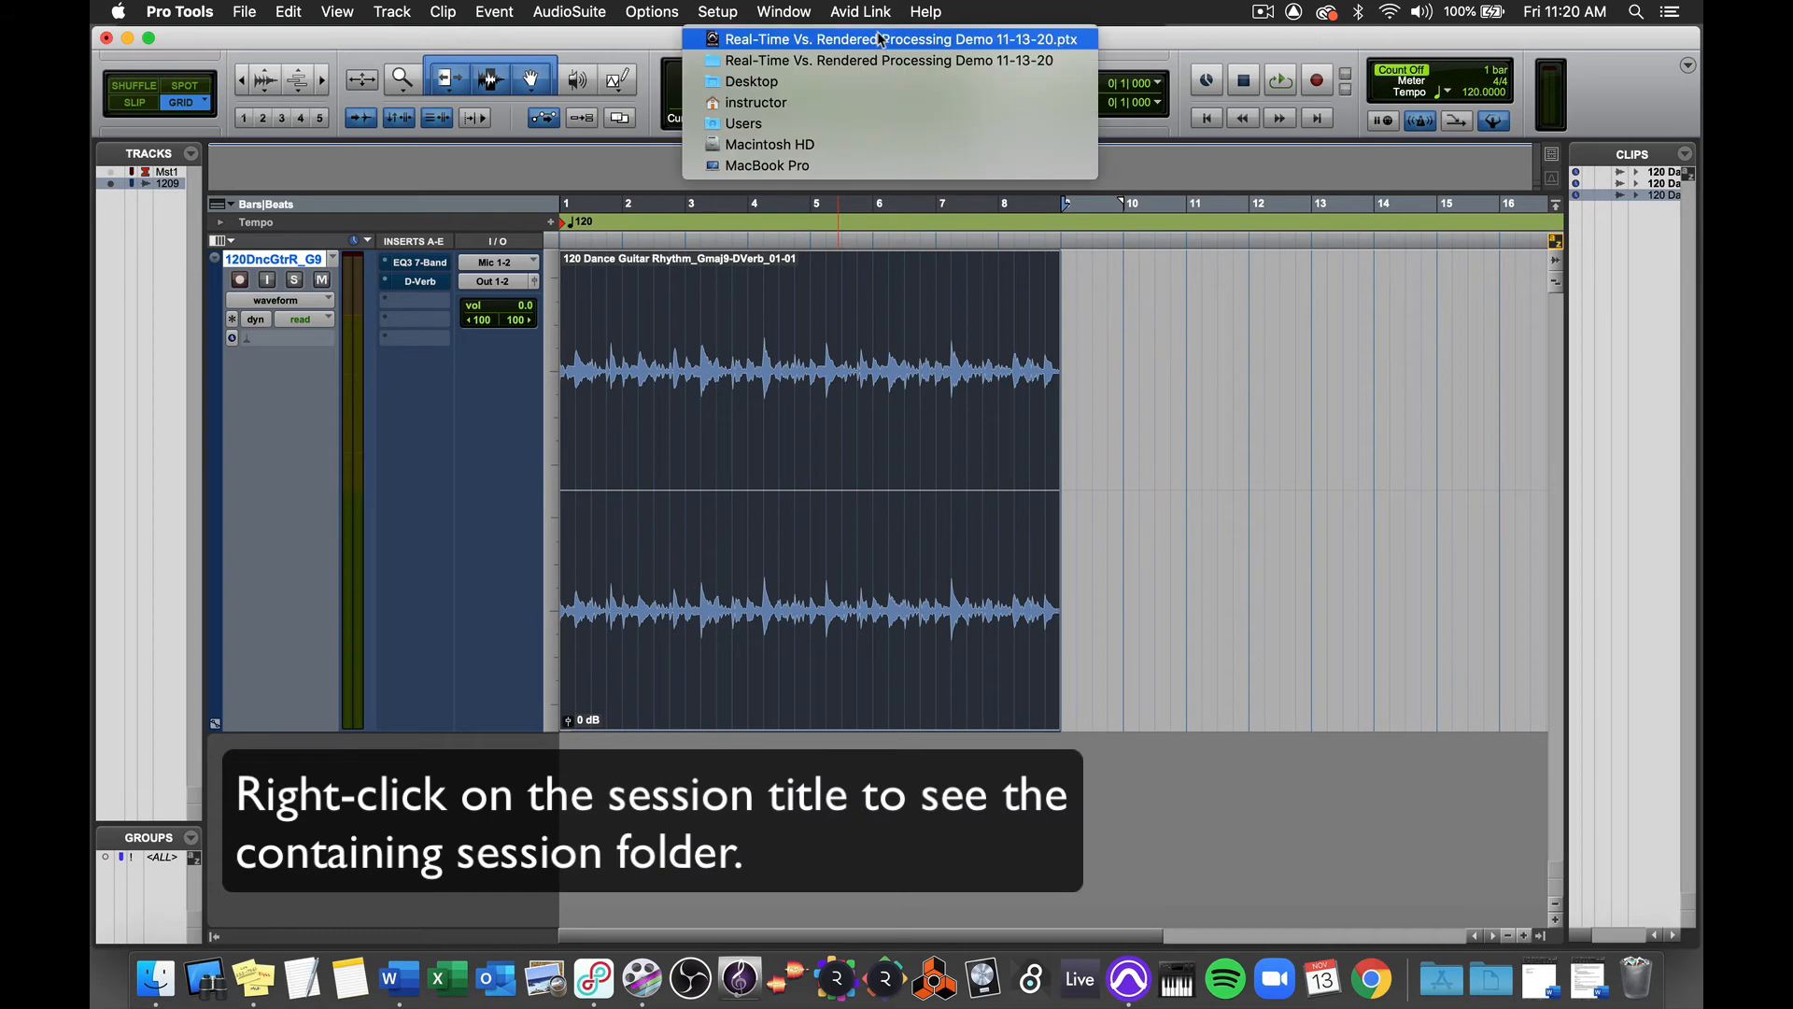
pyautogui.click(878, 58)
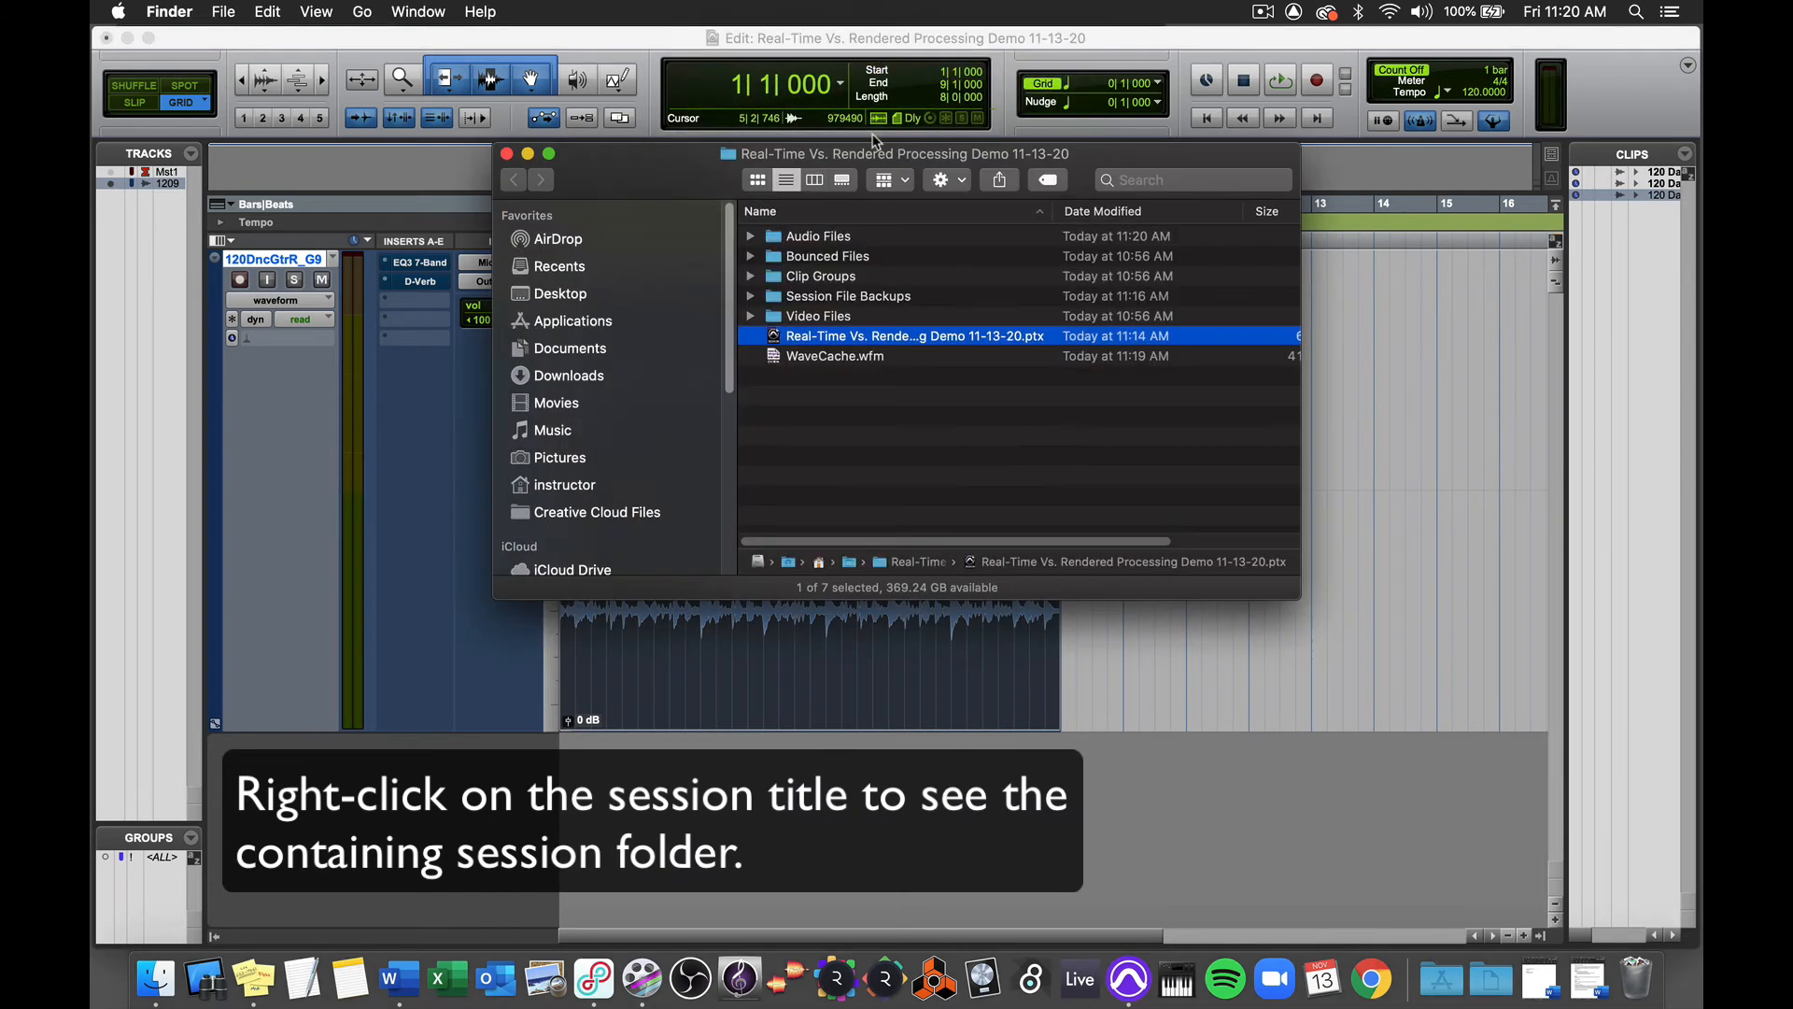
pyautogui.doubleClick(815, 239)
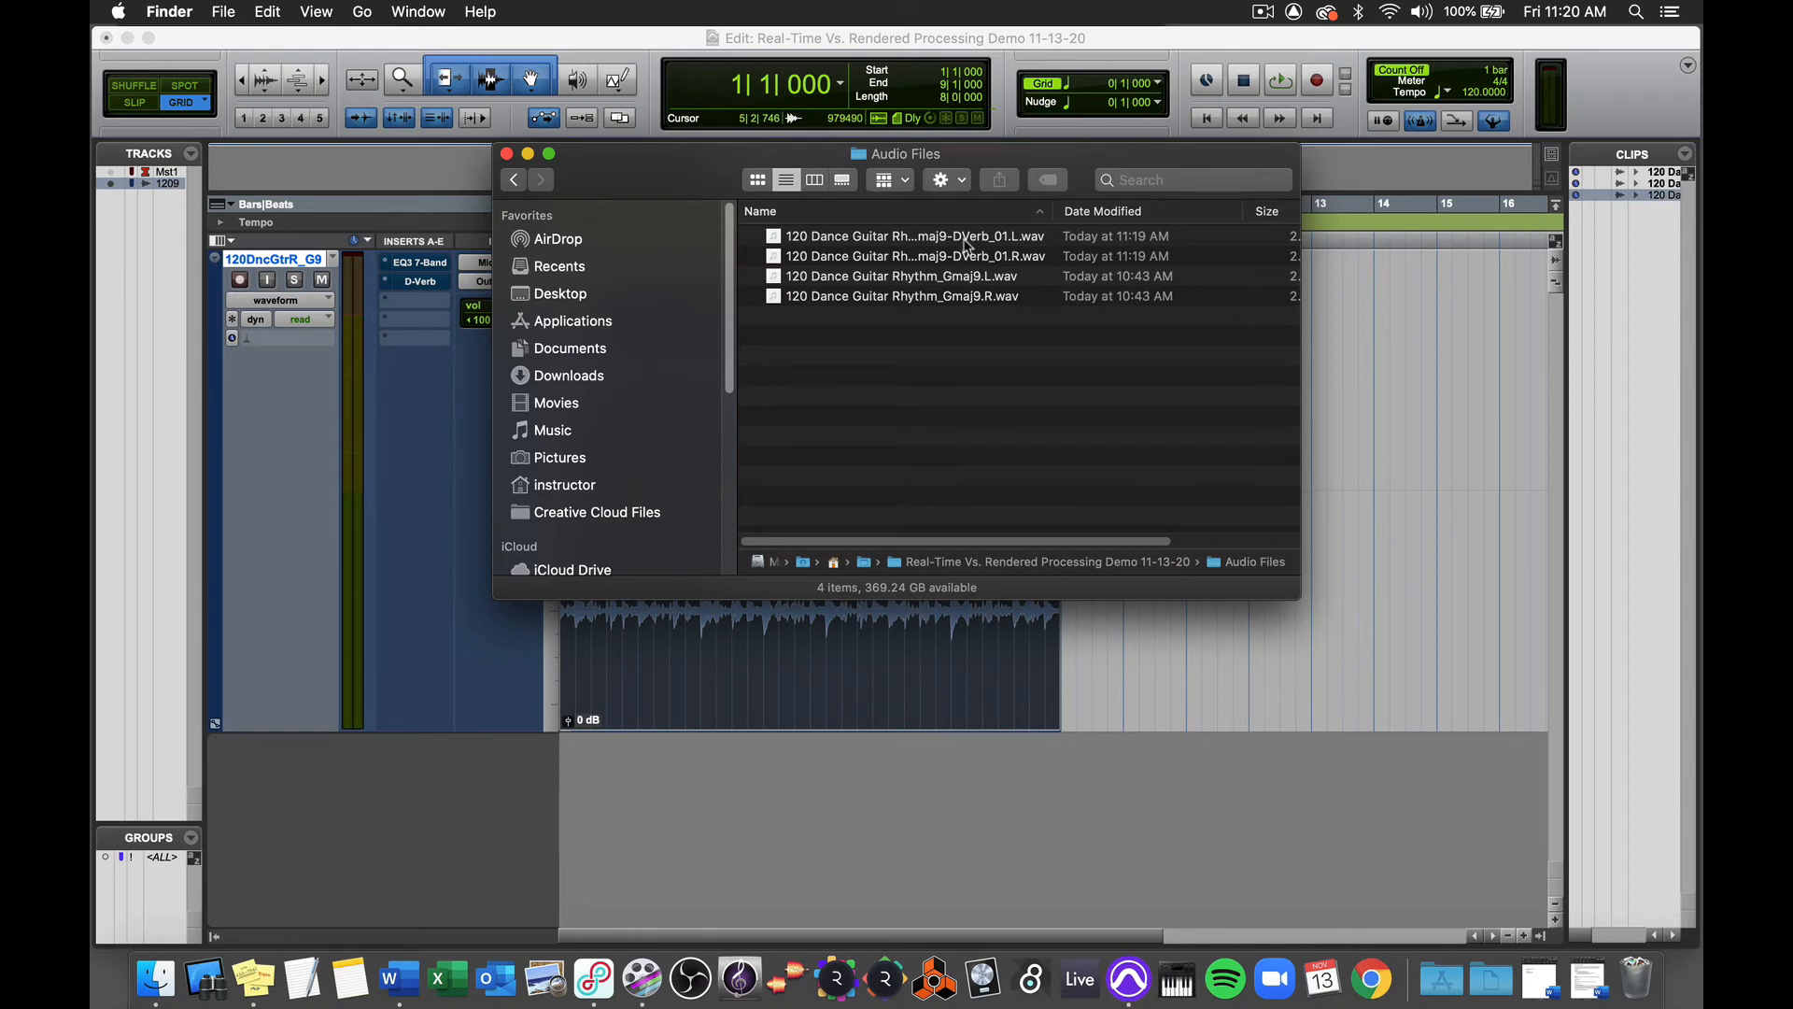
pyautogui.click(507, 154)
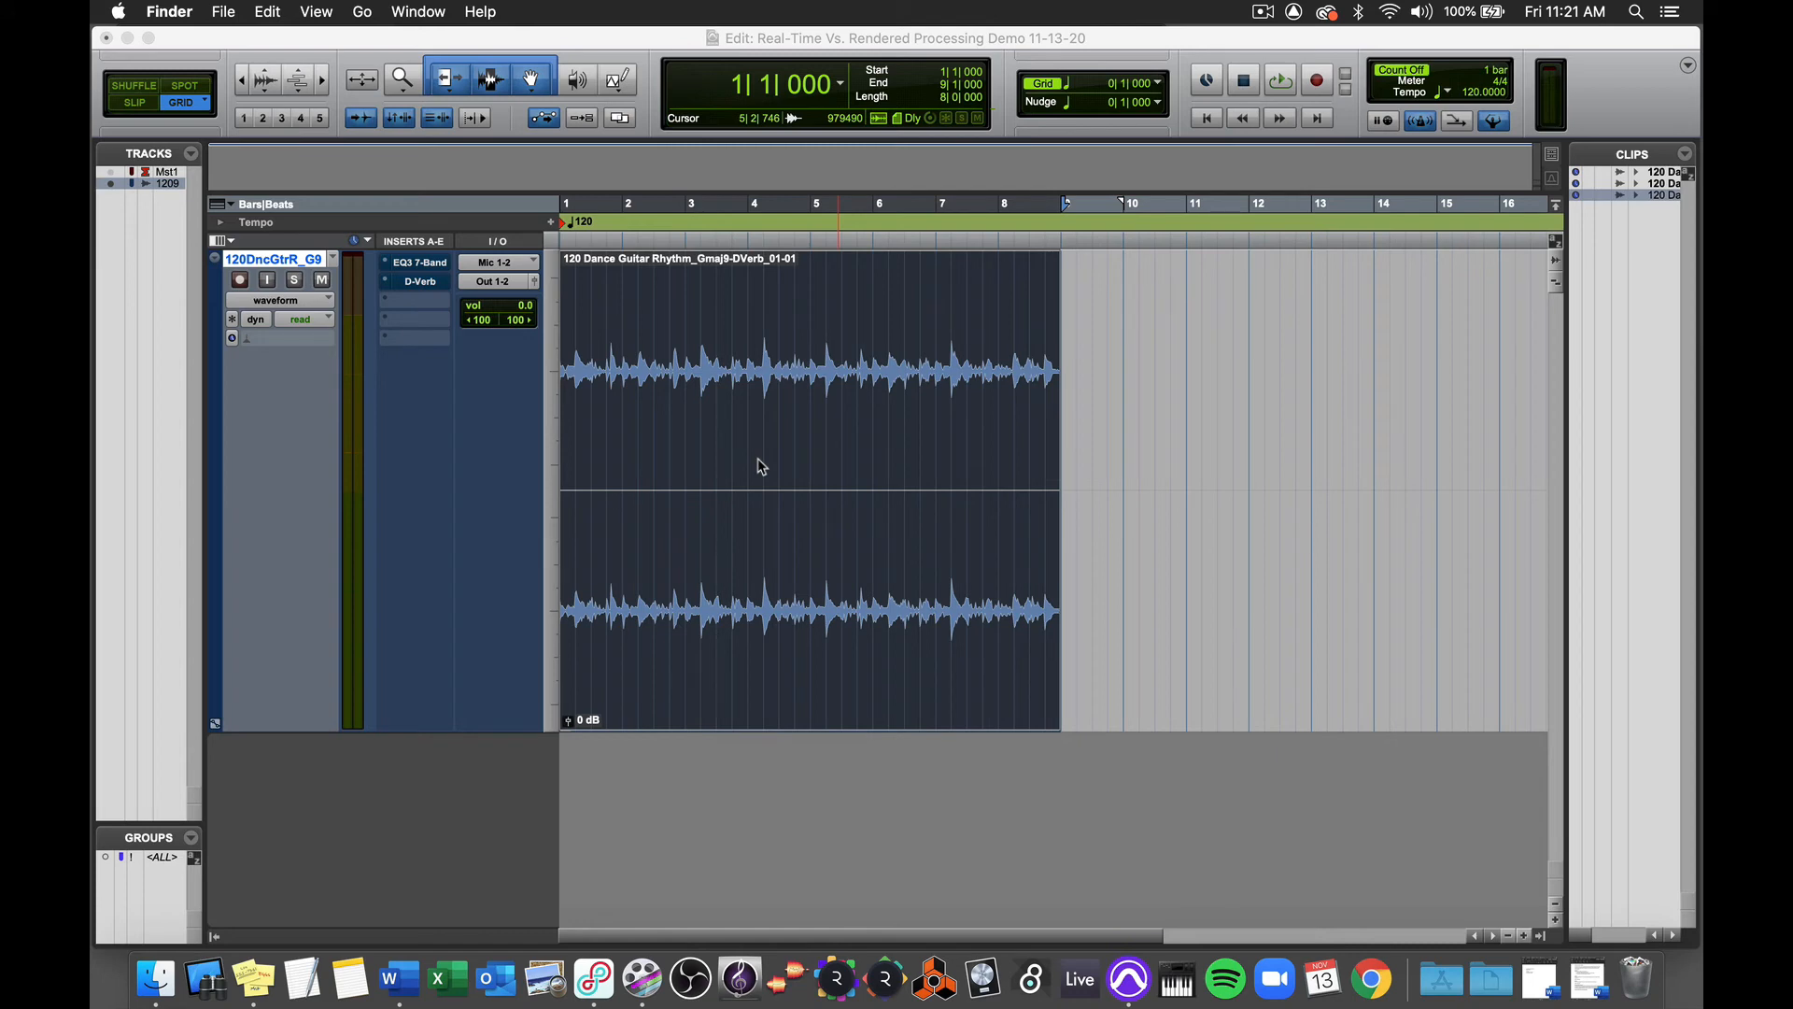
pyautogui.click(650, 45)
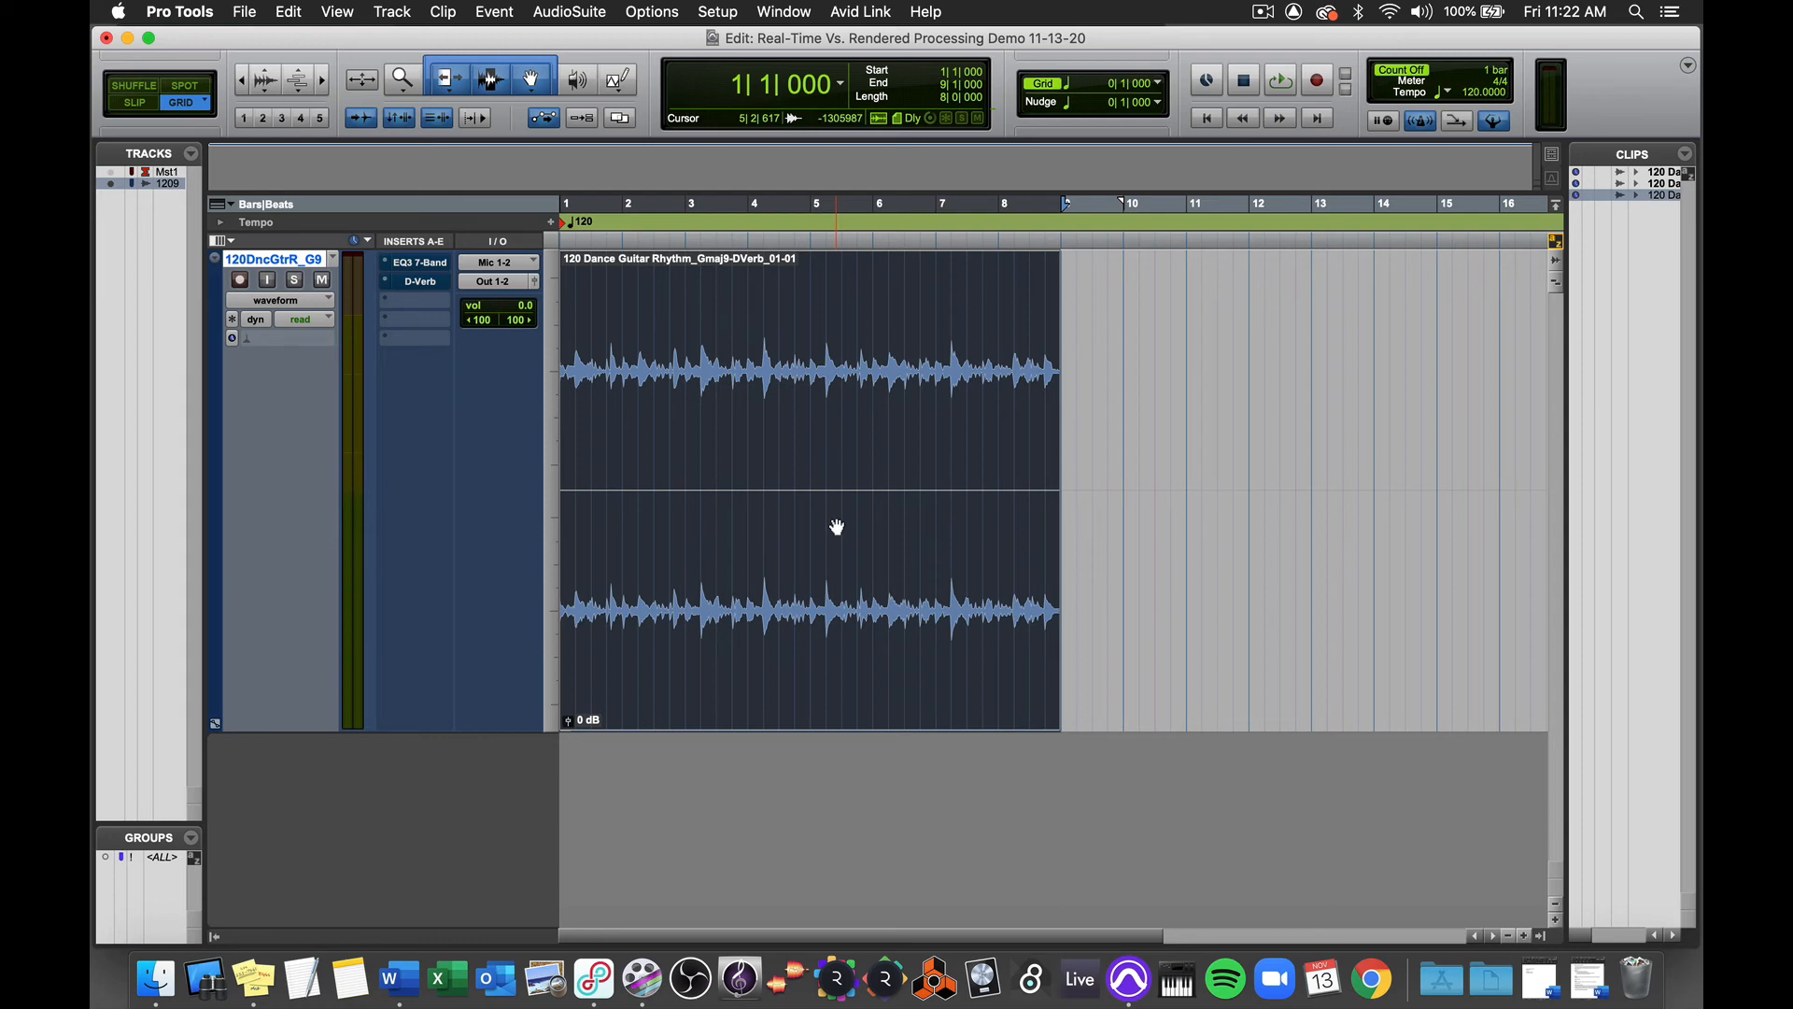
# Step: Take the EQ3 7-Band insert on the guitar track out of bypass and lower its low-pass frequency to 529 Hz
pyautogui.click(422, 264)
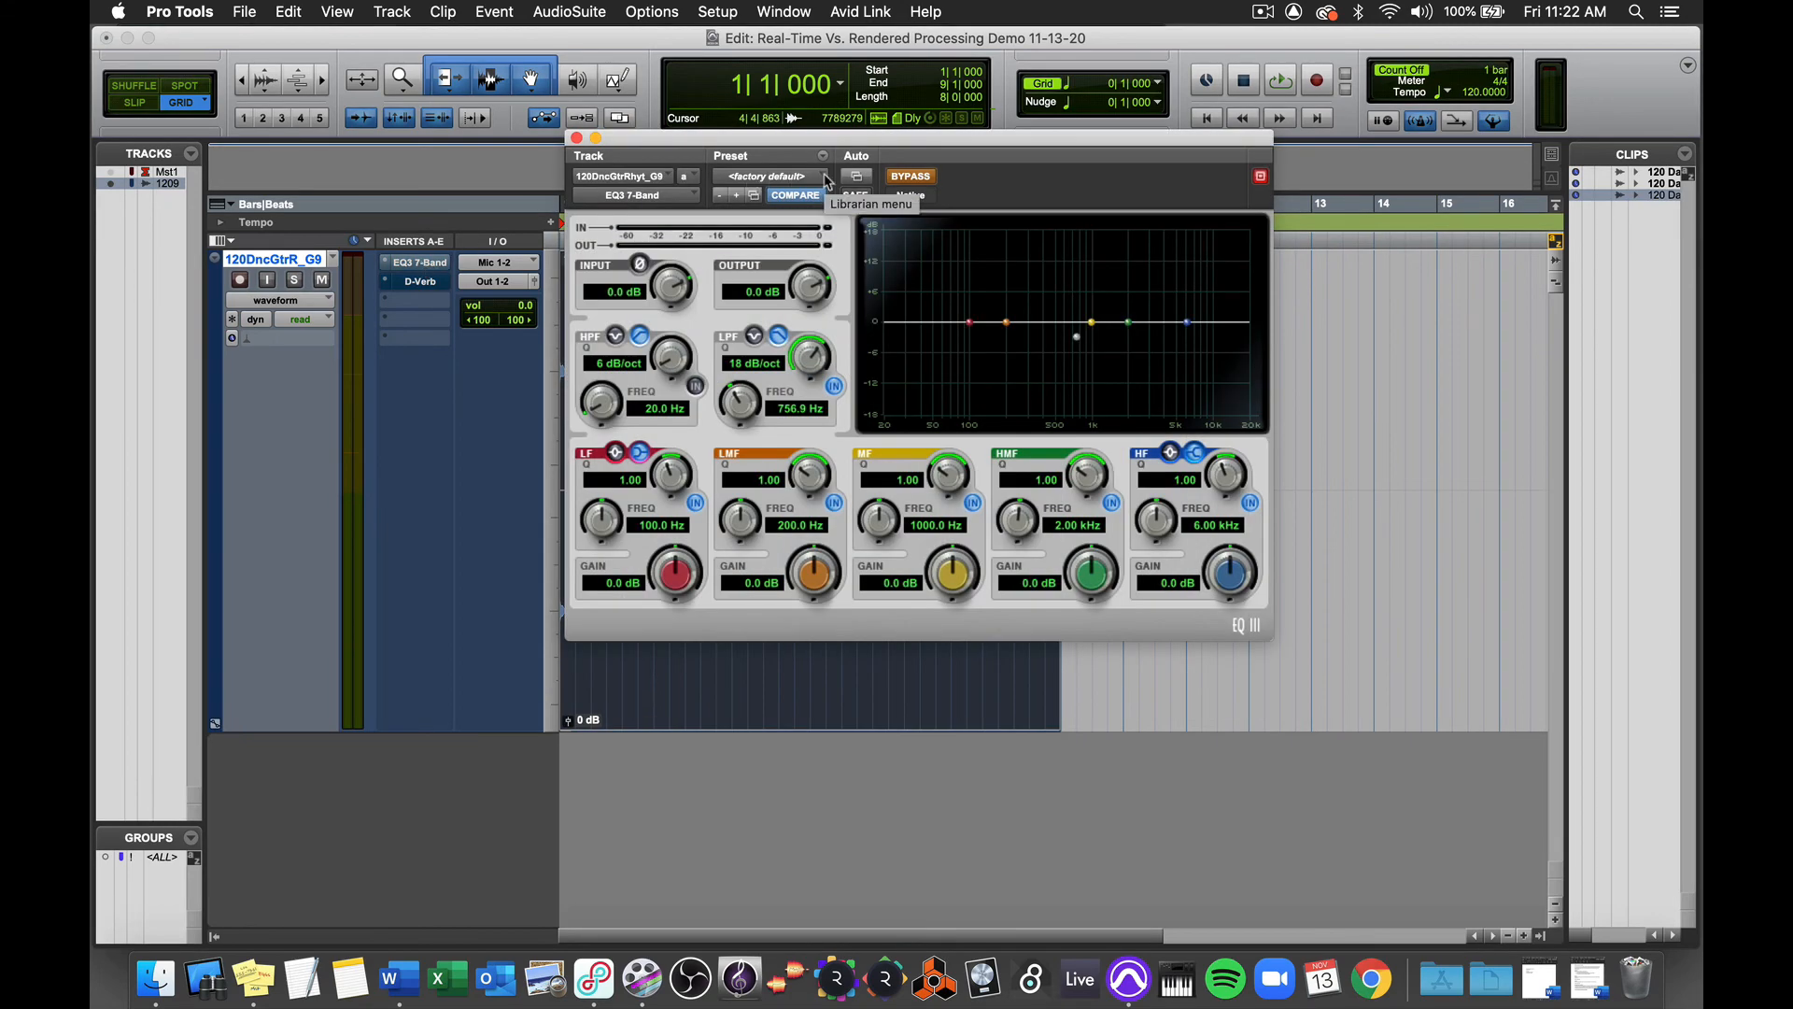
pyautogui.click(914, 177)
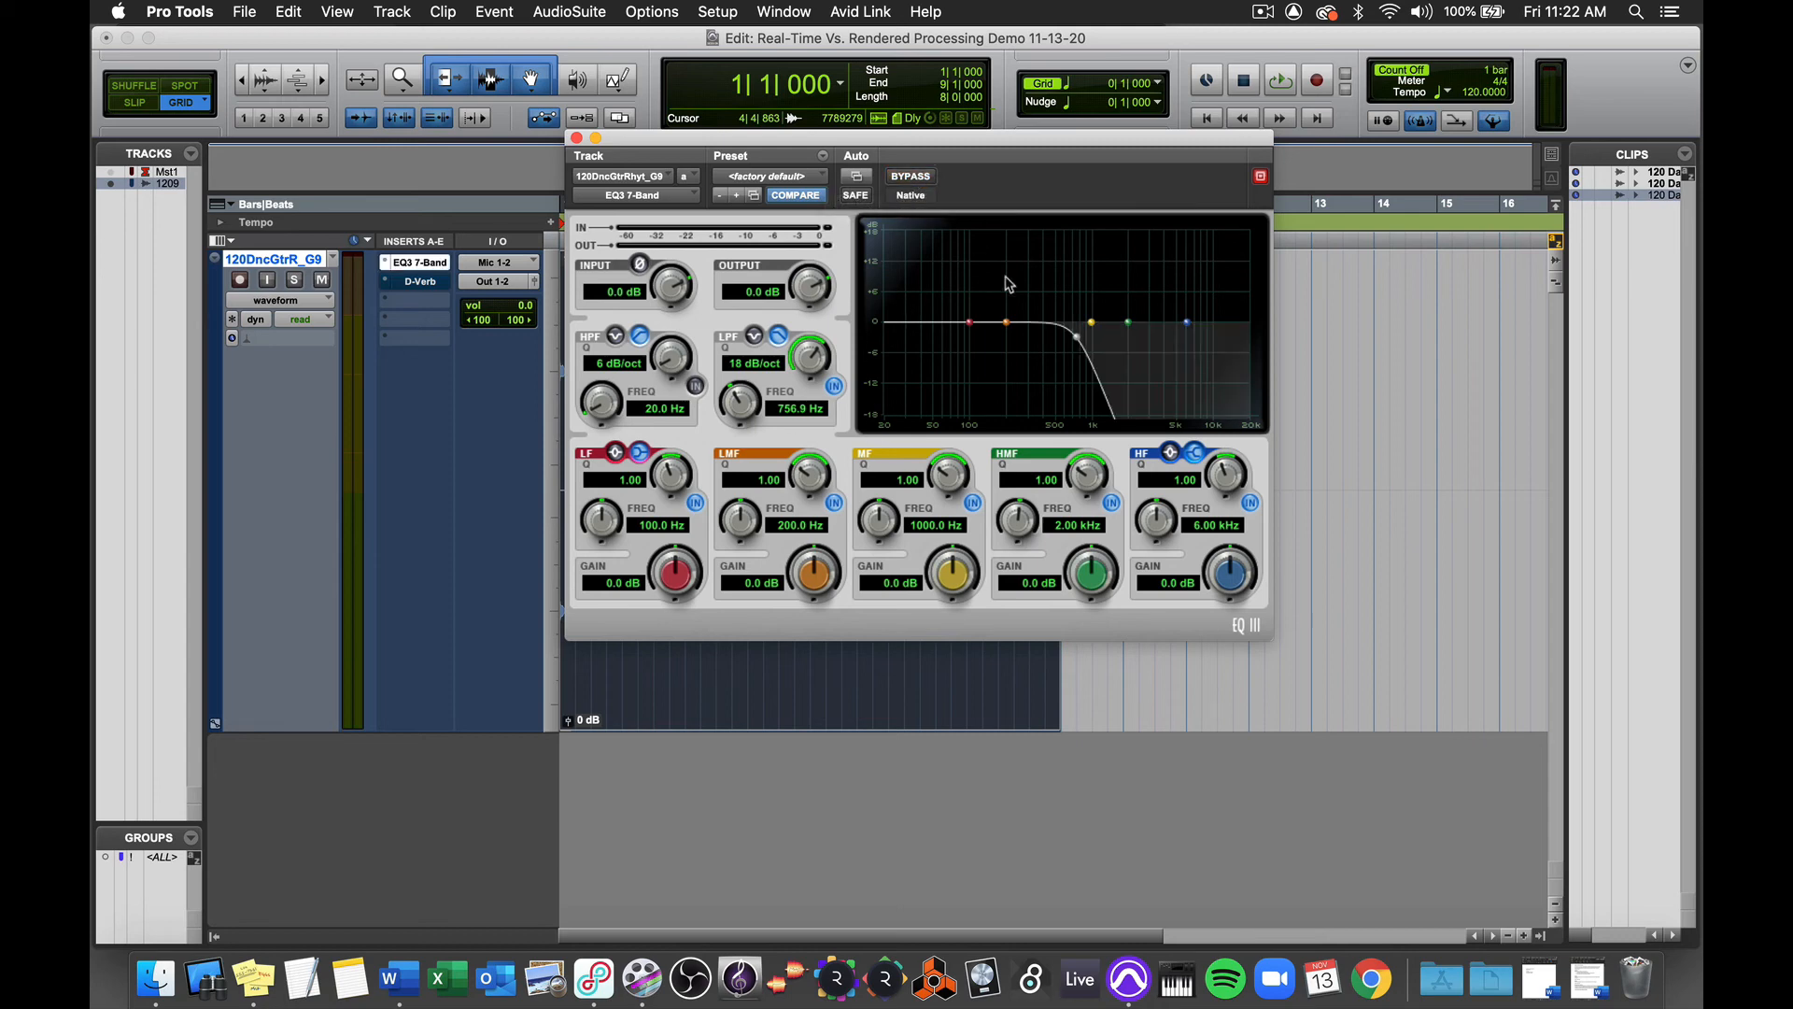
pyautogui.moveTo(1073, 336); pyautogui.dragTo(1057, 336)
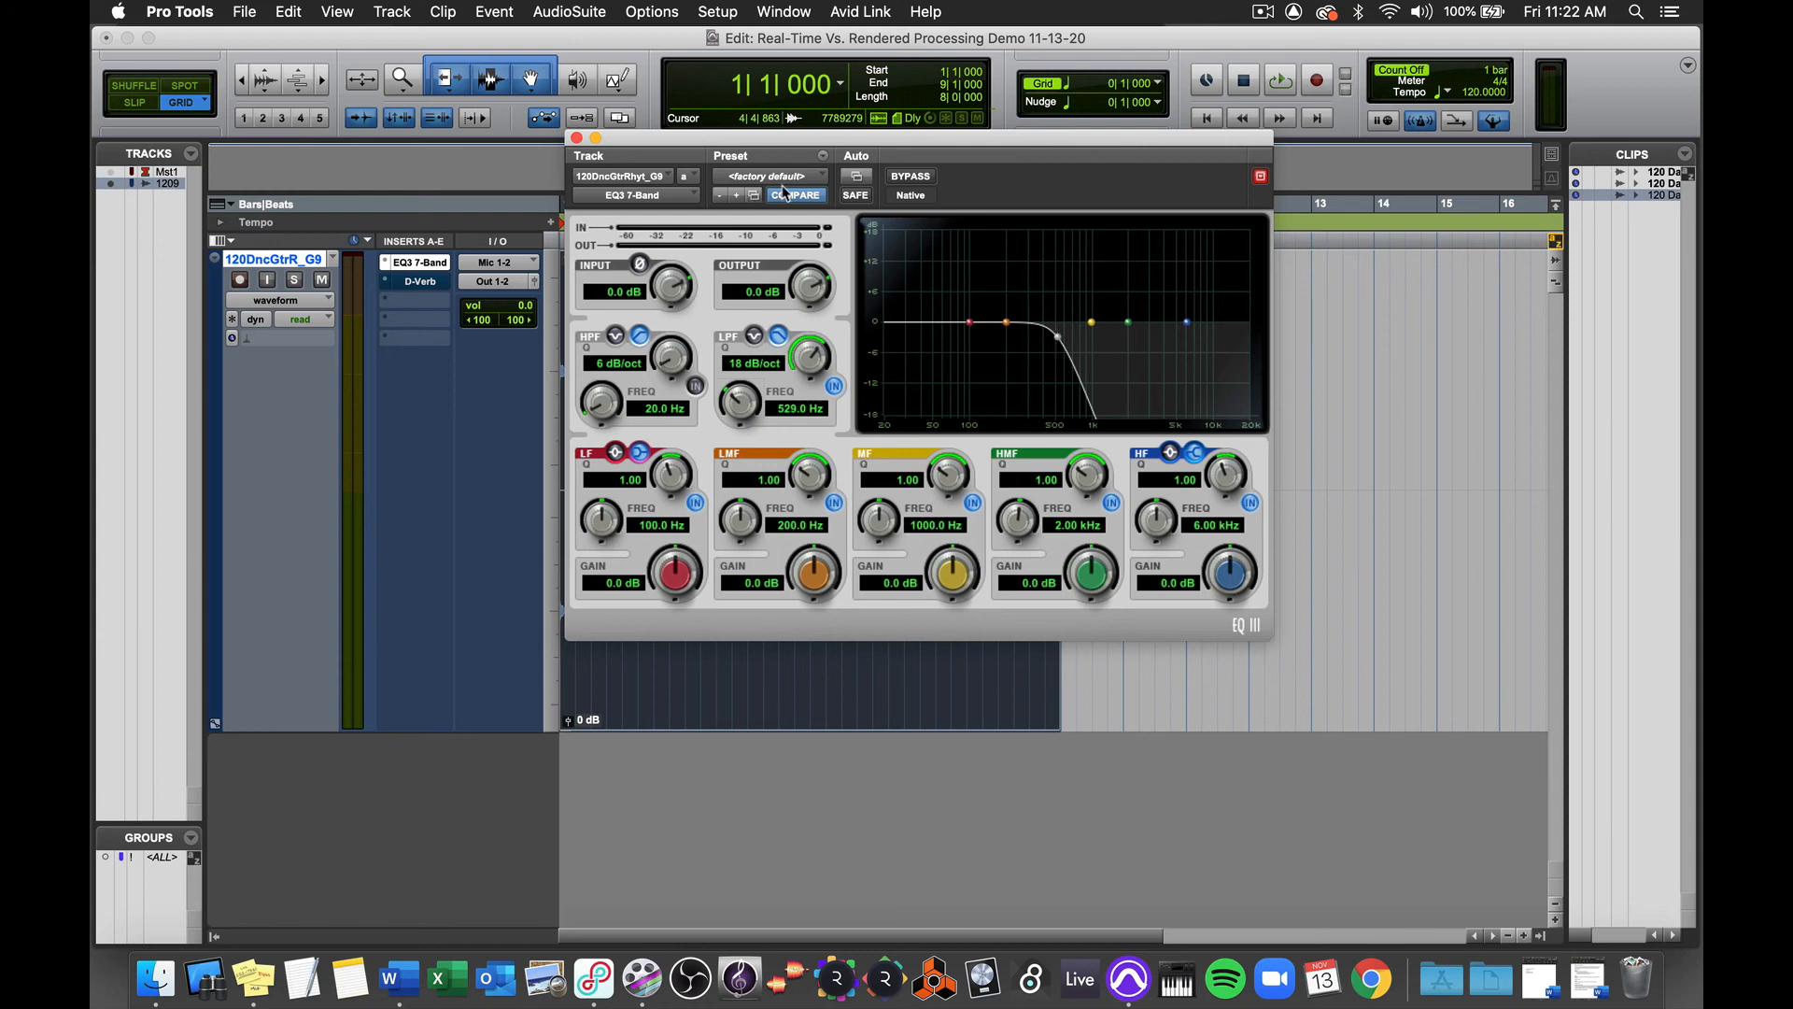
# Step: Save the EQ insert's settings as a preset named RVB LPF and close the insert window
pyautogui.click(824, 156)
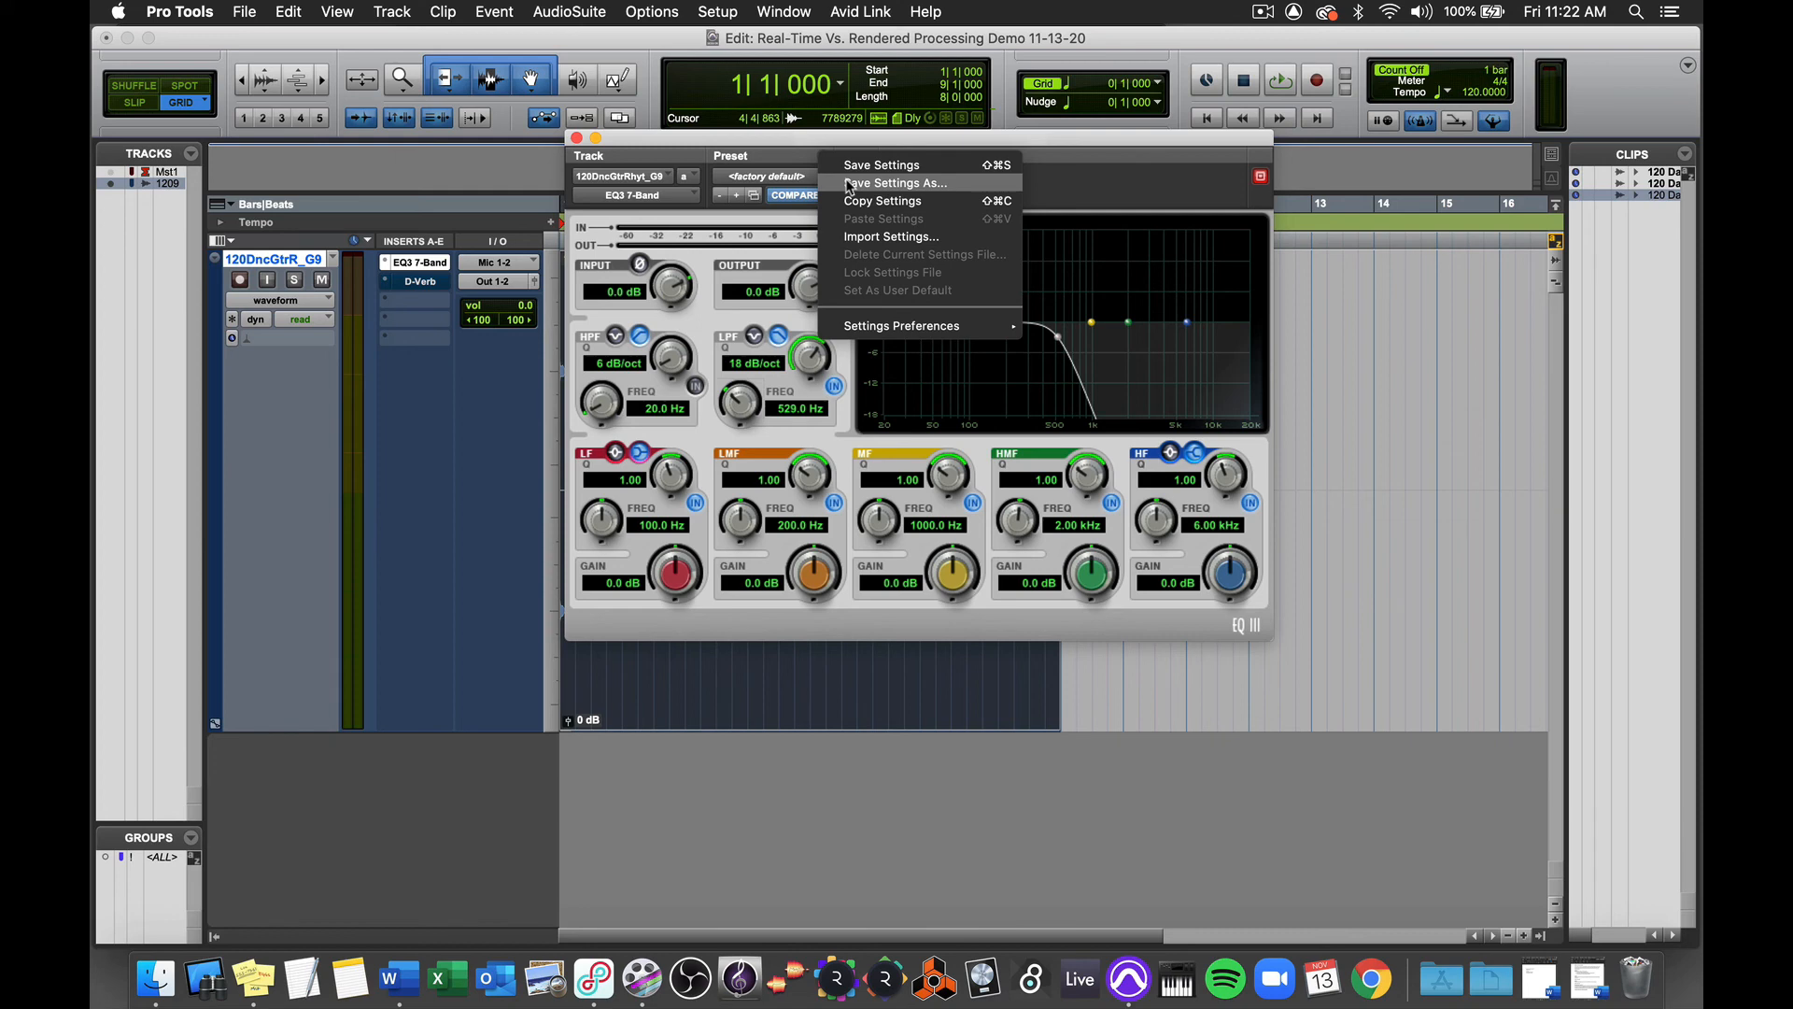
pyautogui.click(848, 184)
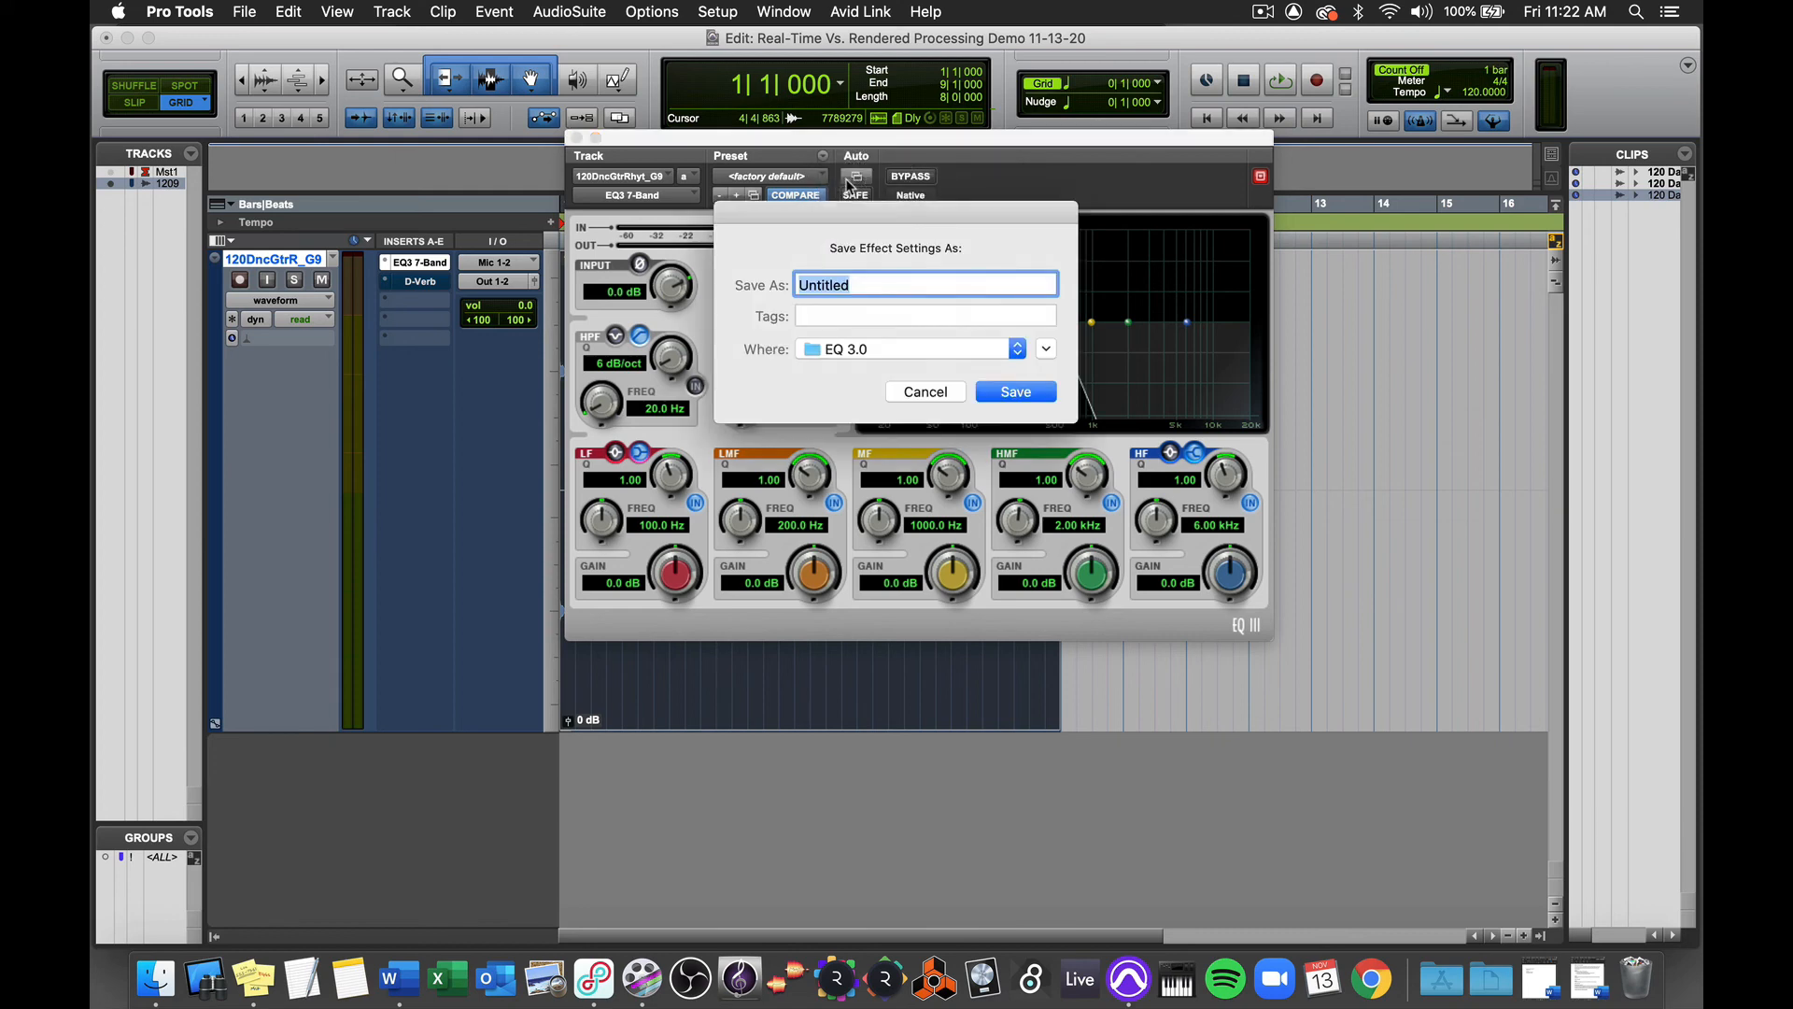
pyautogui.write('RVB LPF')
pyautogui.press('Return')
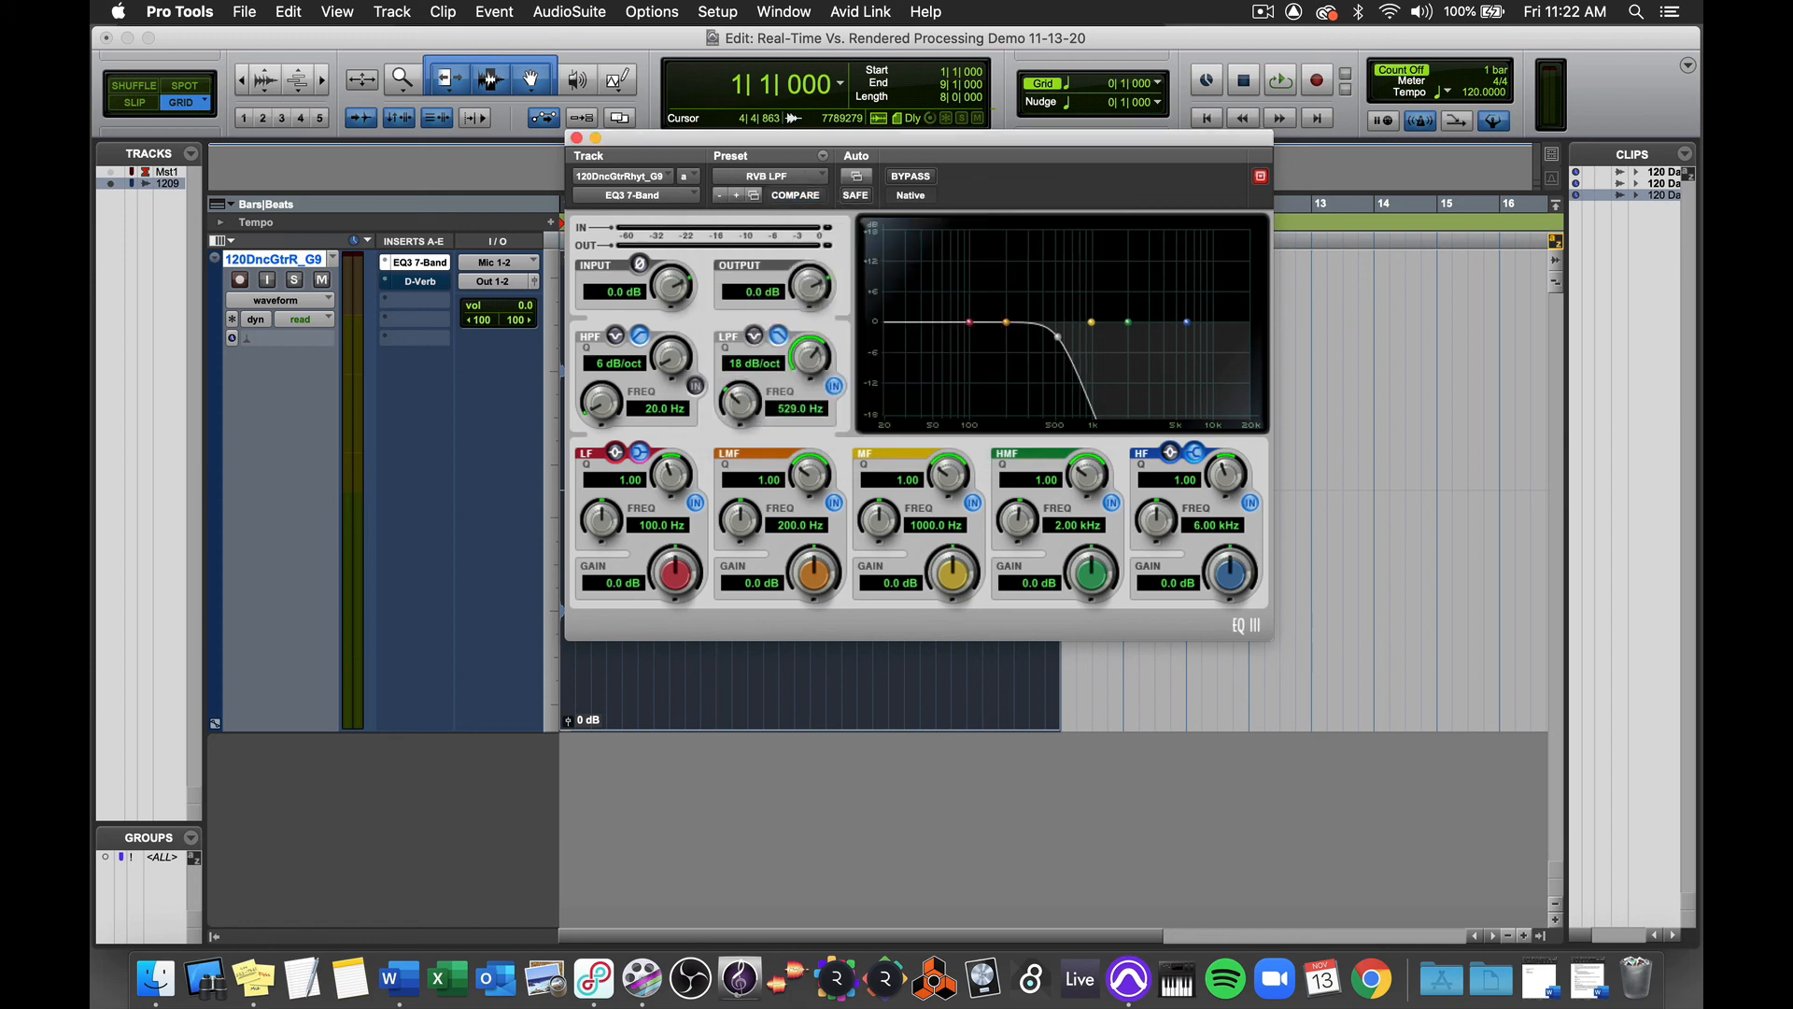
pyautogui.click(577, 138)
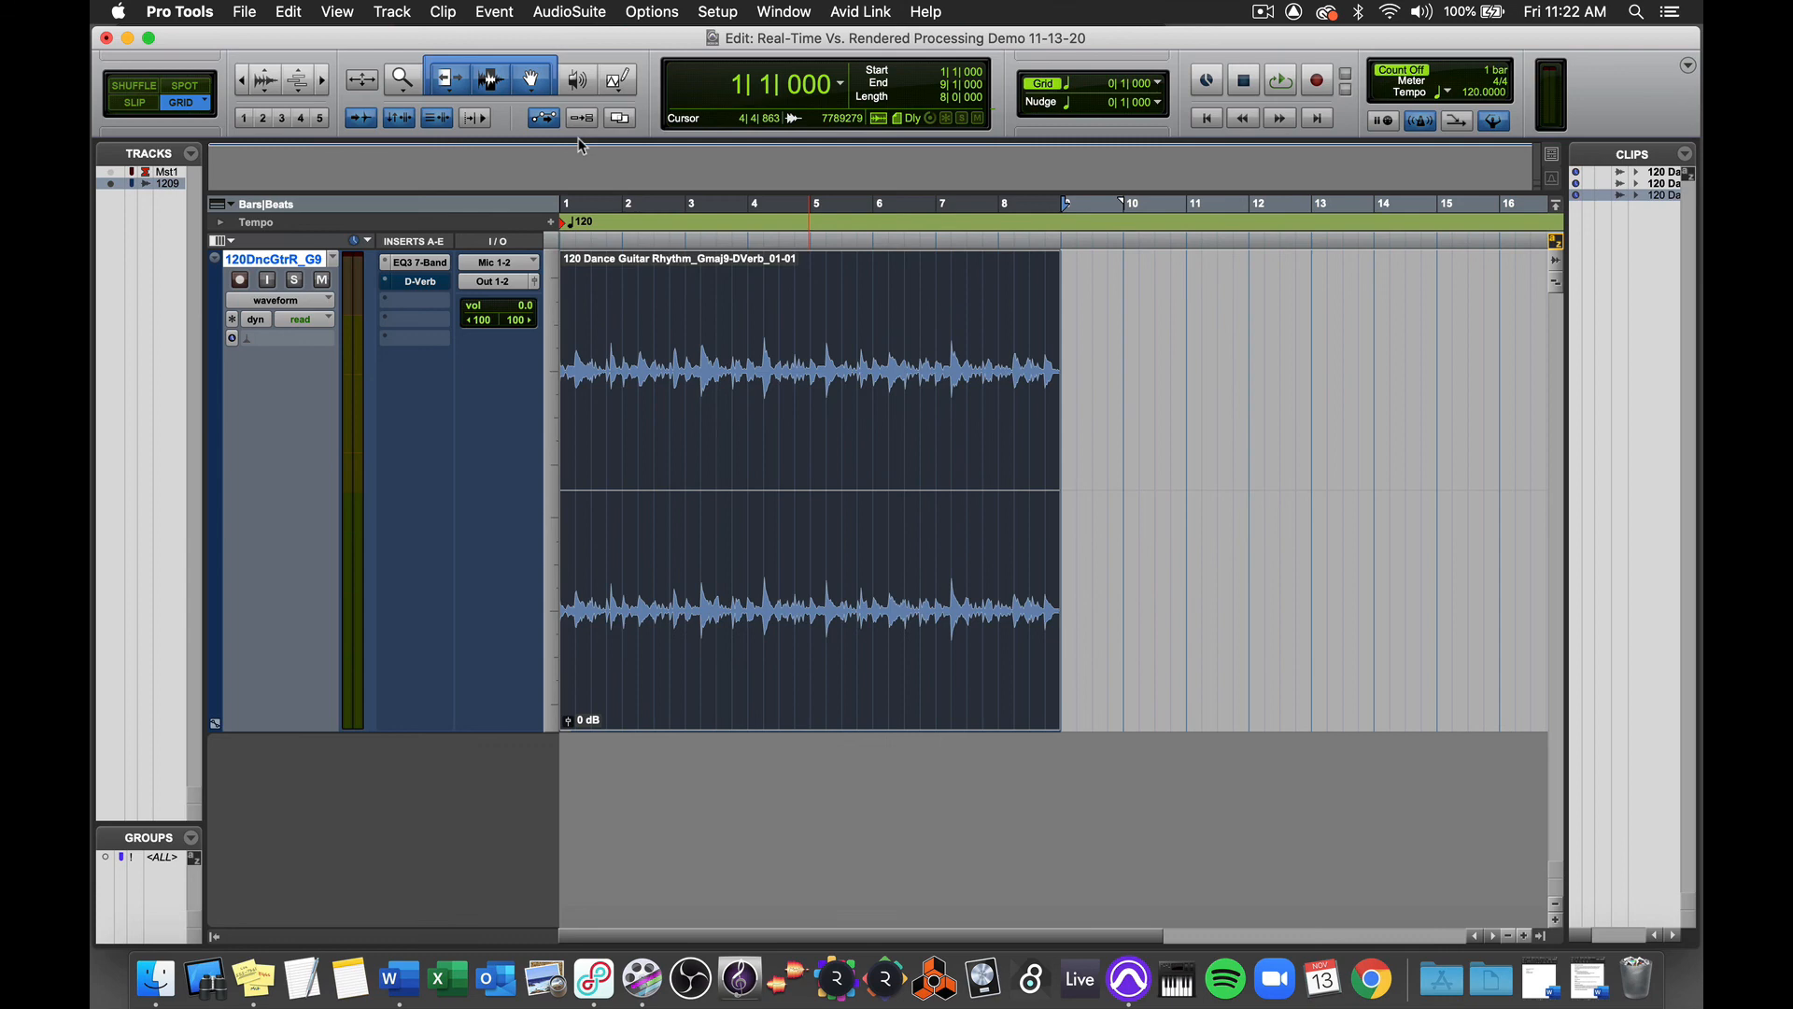
# Step: Open the AudioSuite EQ3 7-Band for the guitar clip and load the RVB LPF preset
pyautogui.click(581, 13)
pyautogui.moveTo(598, 38)
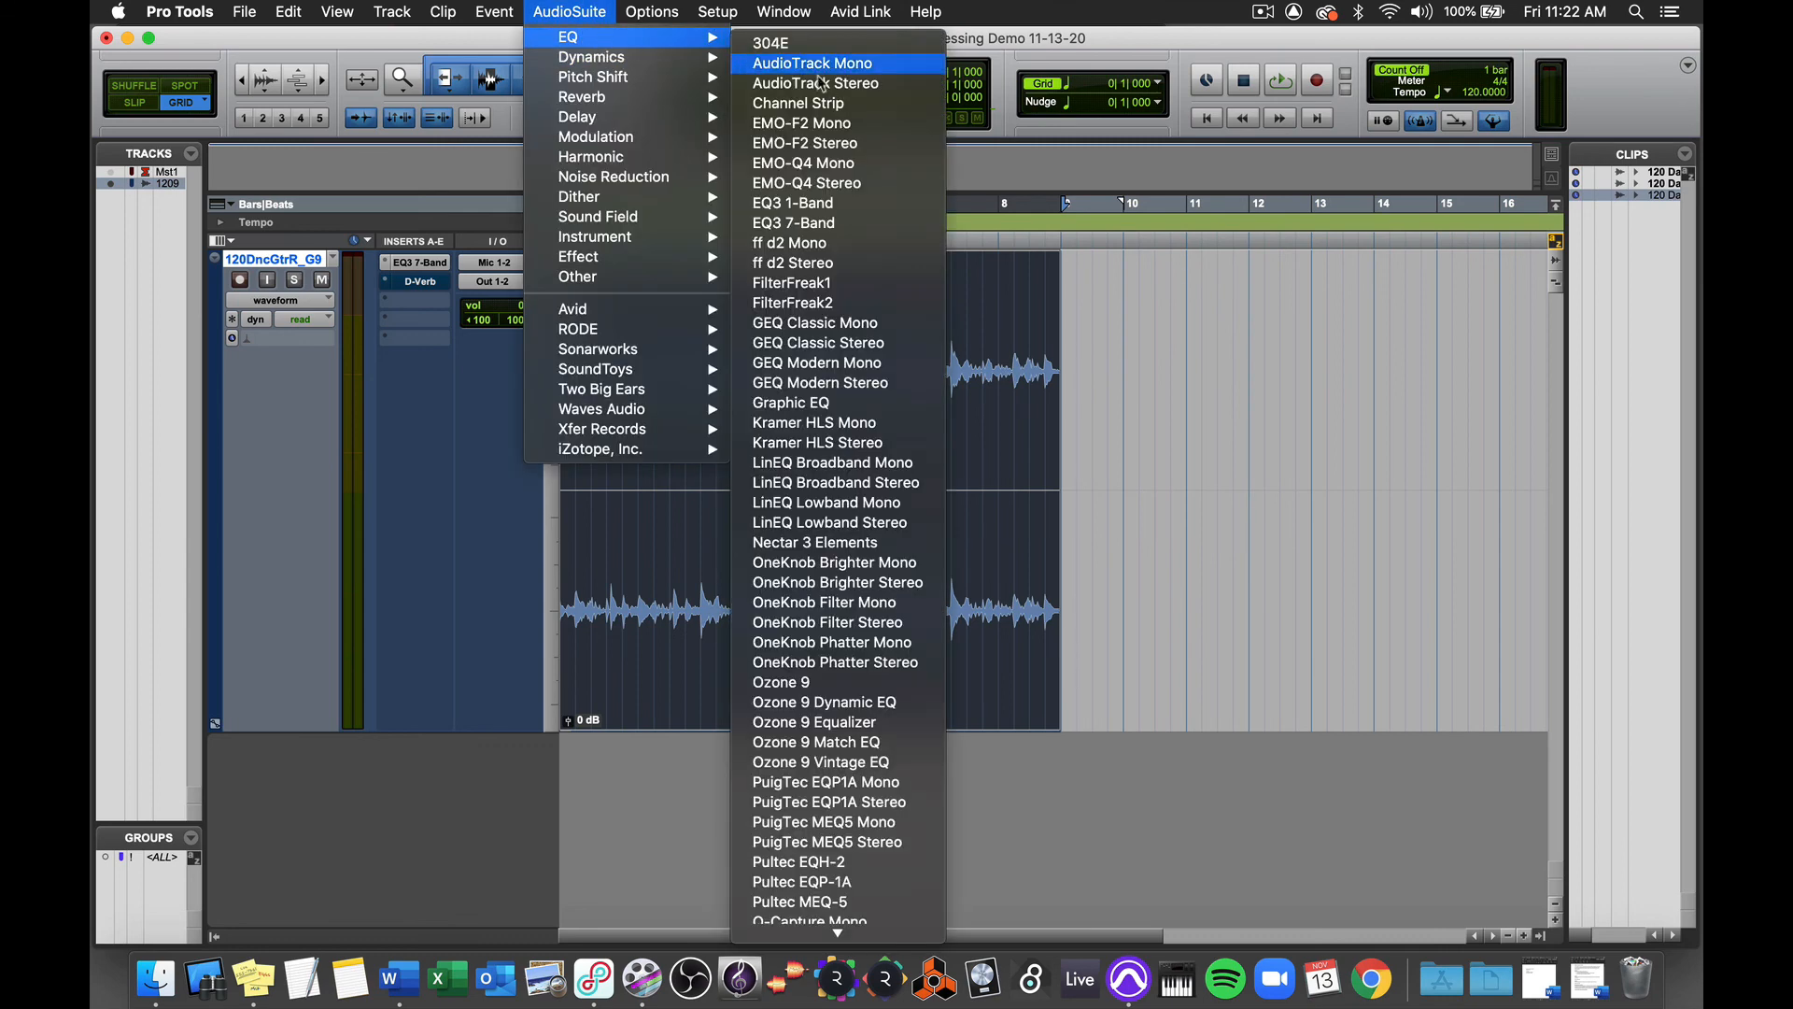
pyautogui.click(822, 222)
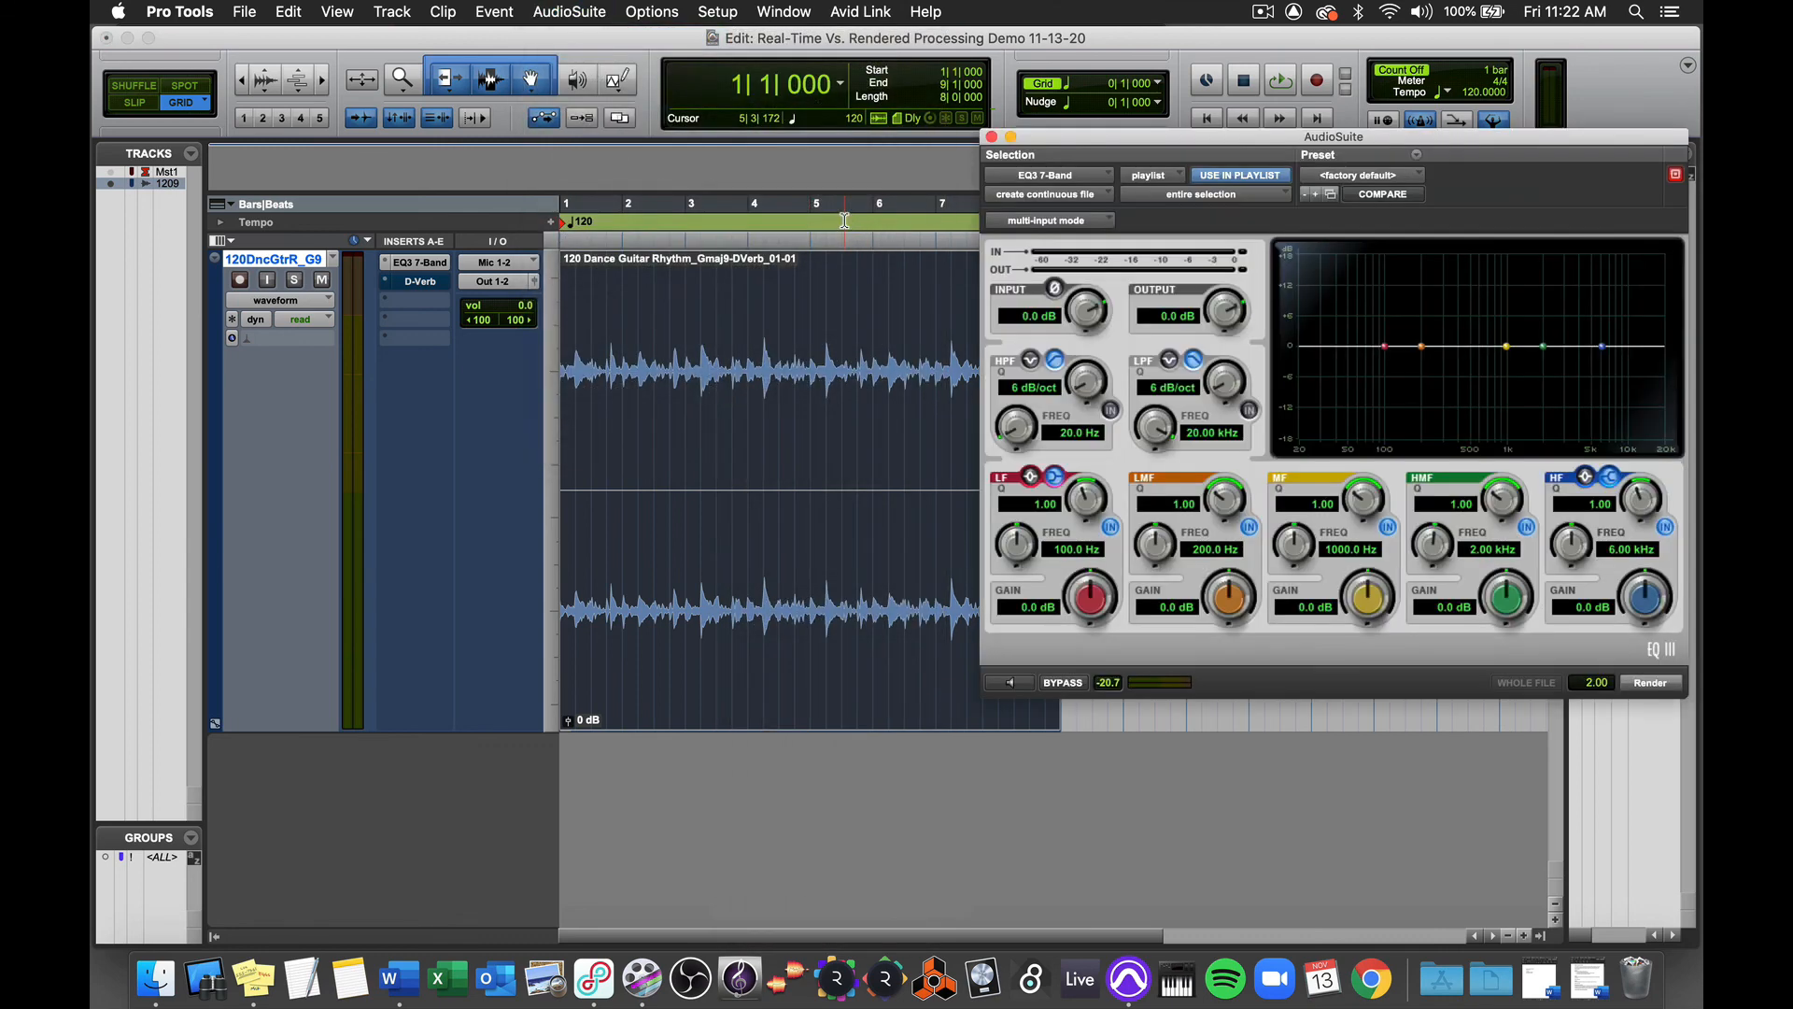
pyautogui.moveTo(1141, 139); pyautogui.dragTo(842, 120)
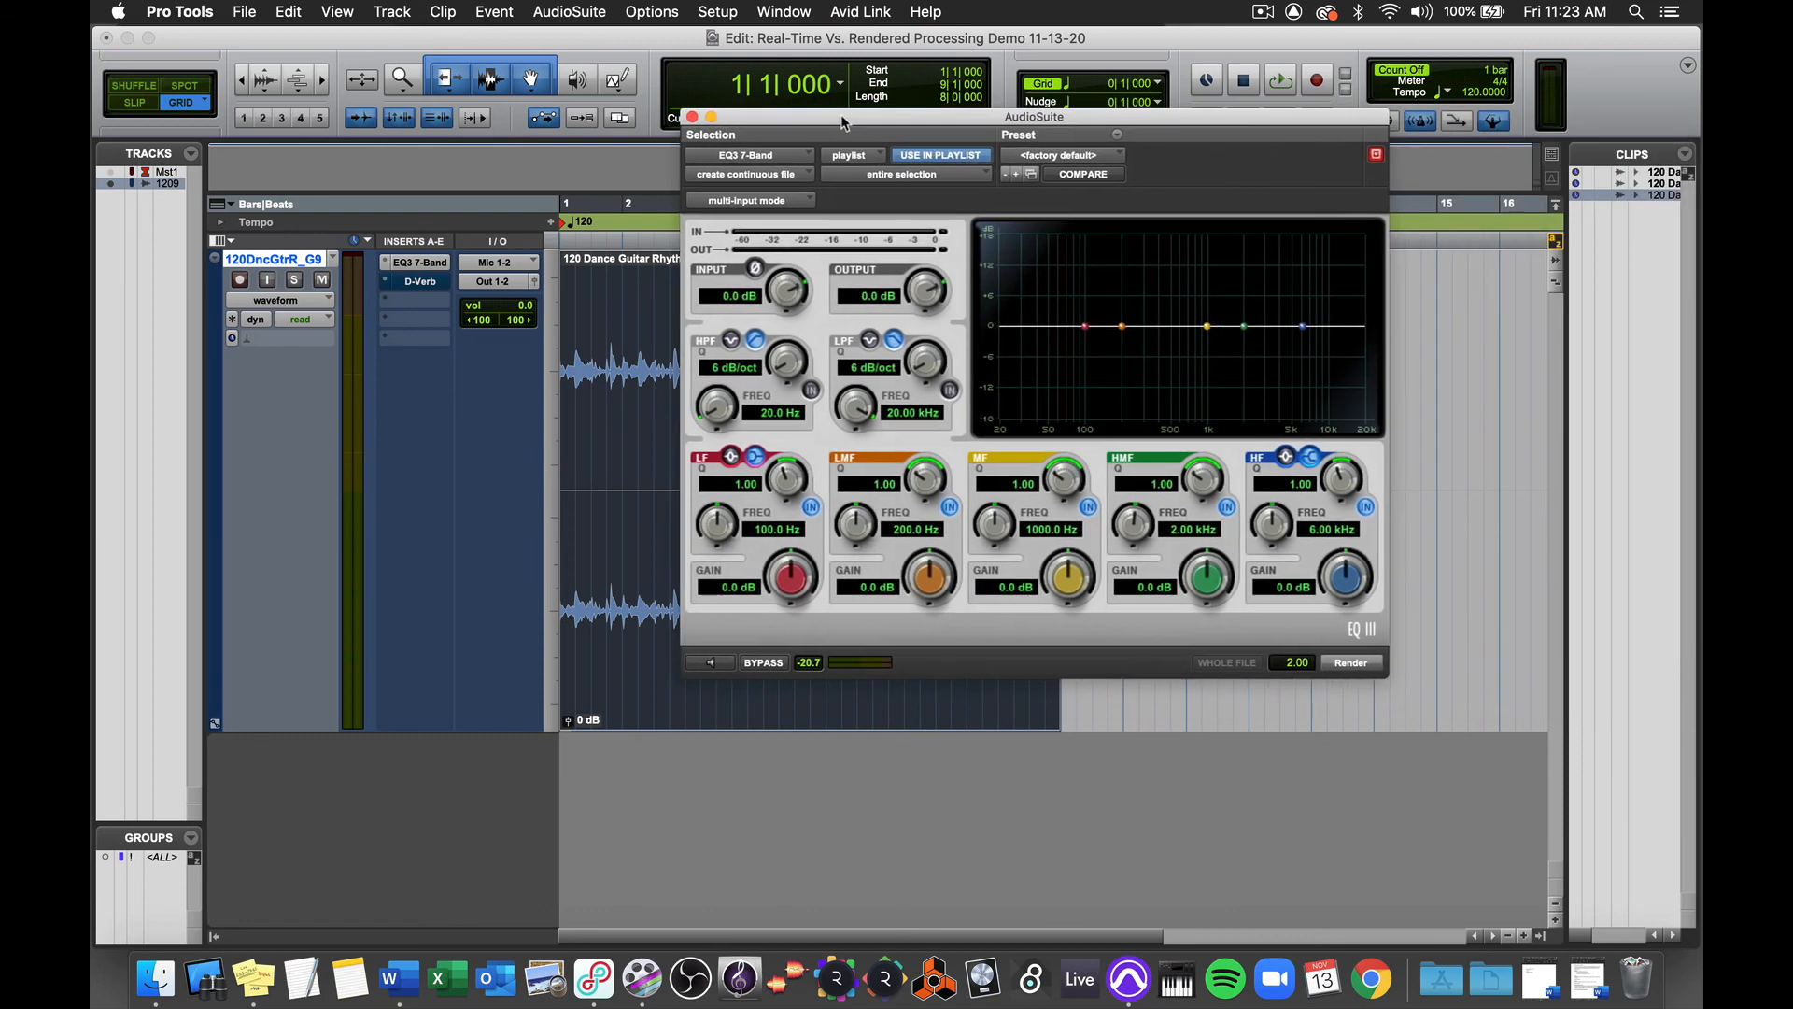
pyautogui.click(1119, 156)
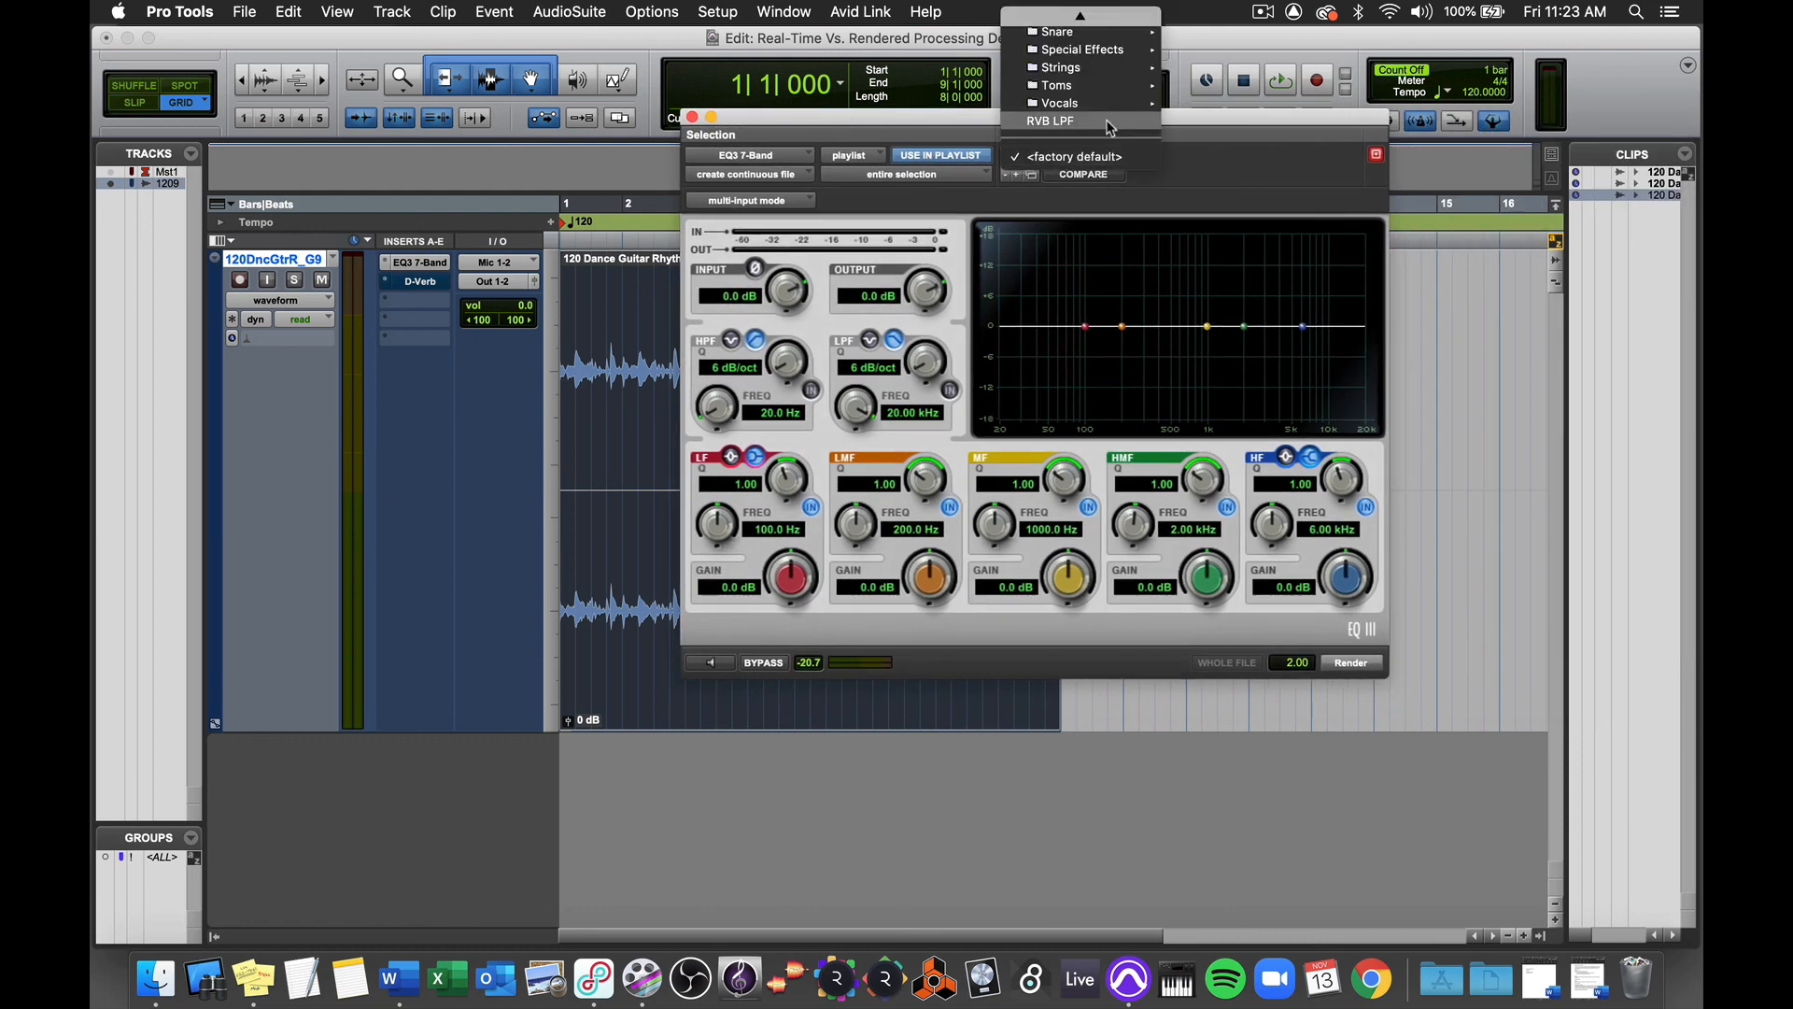
pyautogui.click(1110, 122)
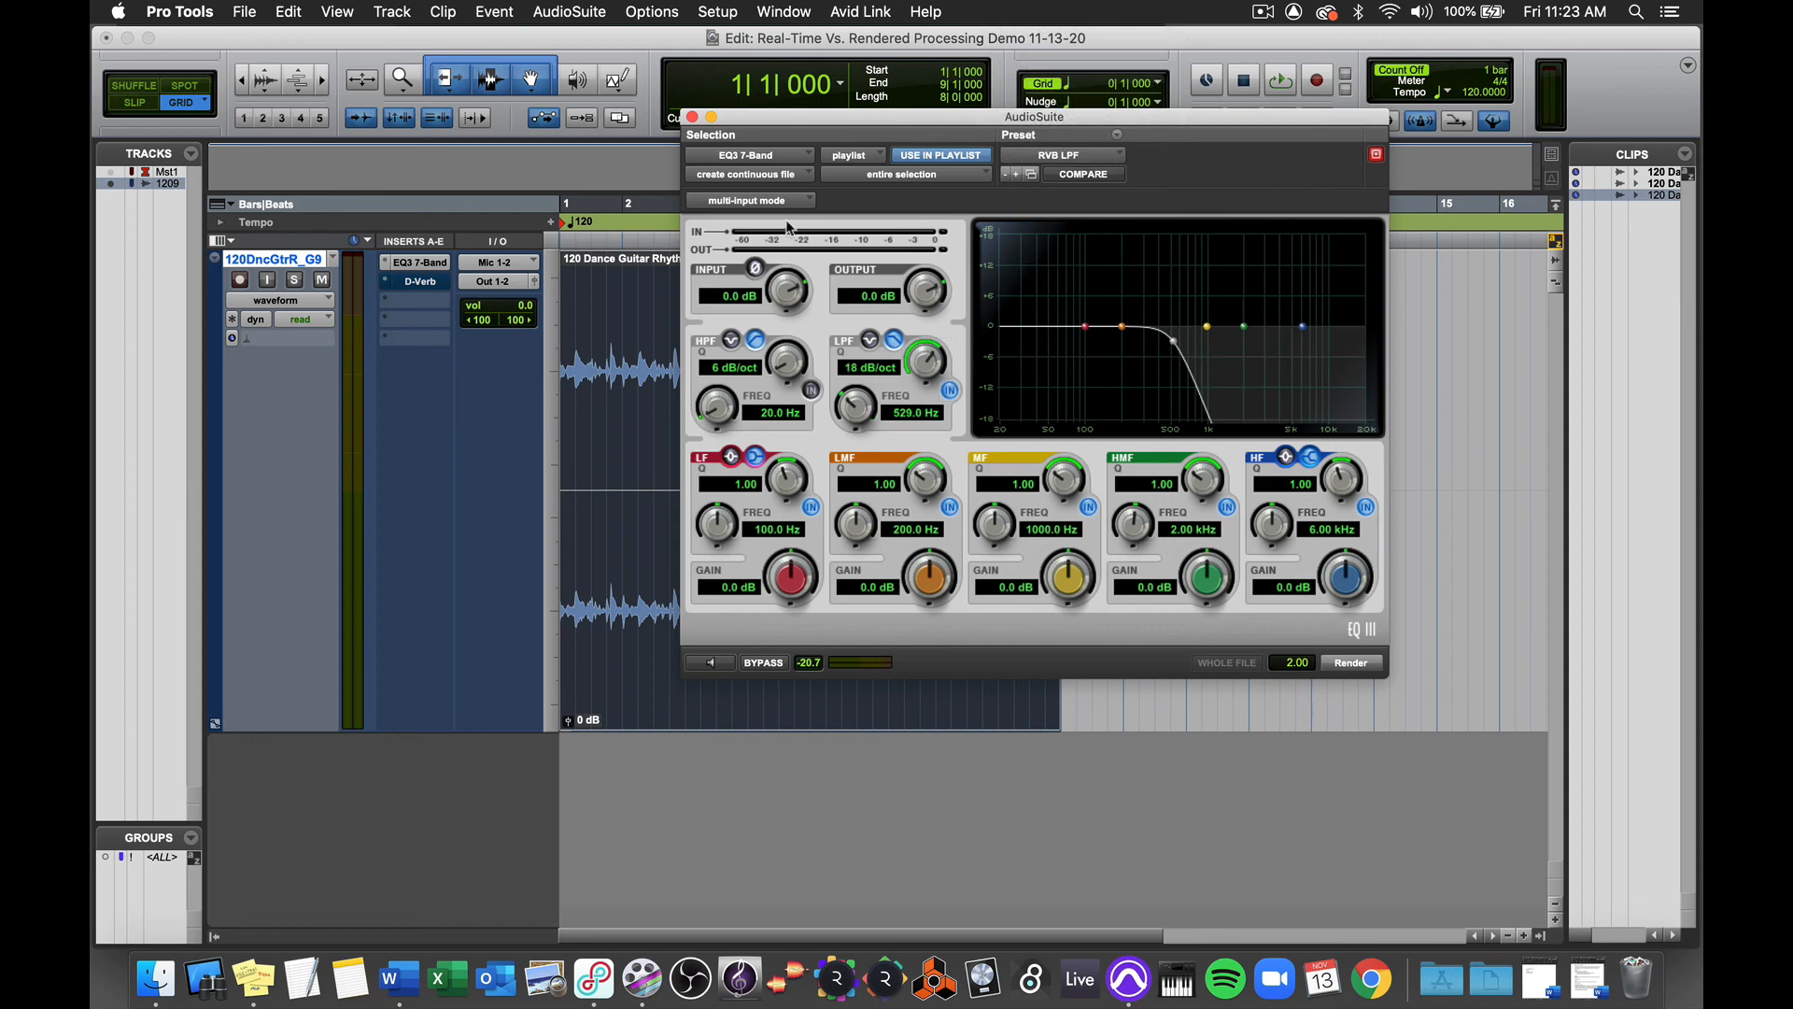